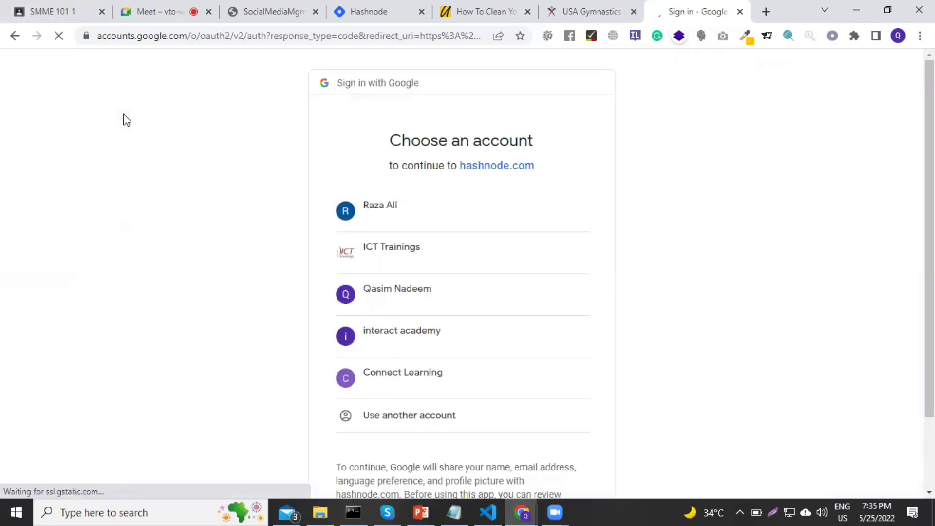
Step: Sign up for Hashnode with the teacher's existing Google account and bring up the account creation form
click(417, 293)
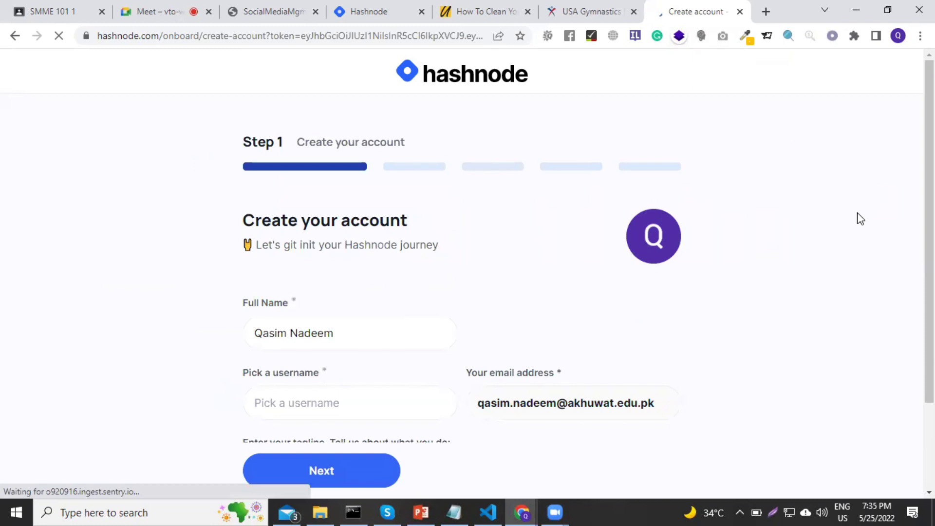
scroll(837, 243, down, 1)
scroll(842, 251, down, 1)
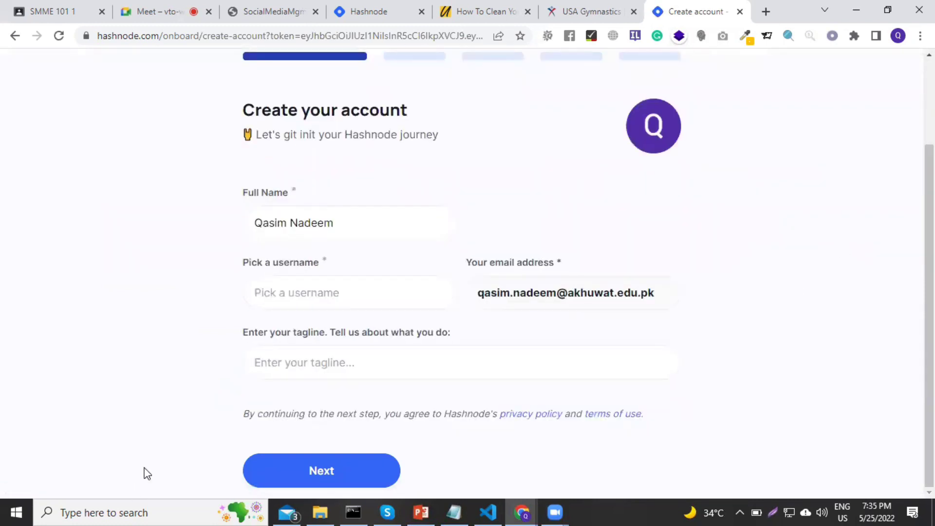
Step: Check the in-call messages in Google Meet, and close the USA Gymnastics and How To Clean browser pages
click(145, 11)
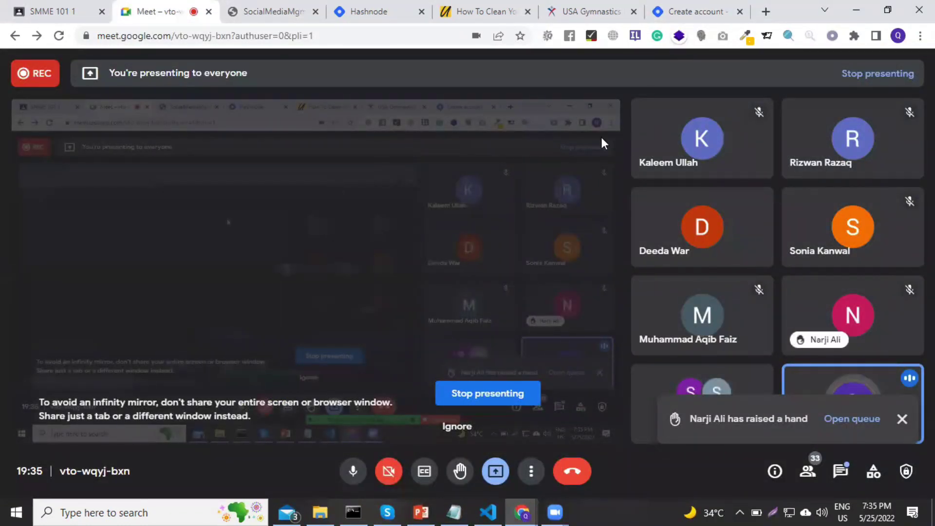
click(840, 471)
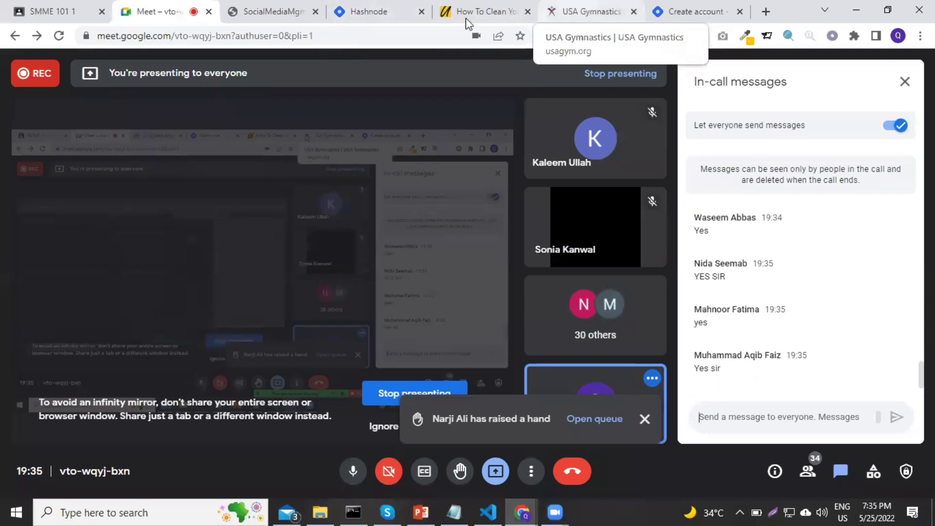
click(634, 11)
click(527, 11)
click(474, 15)
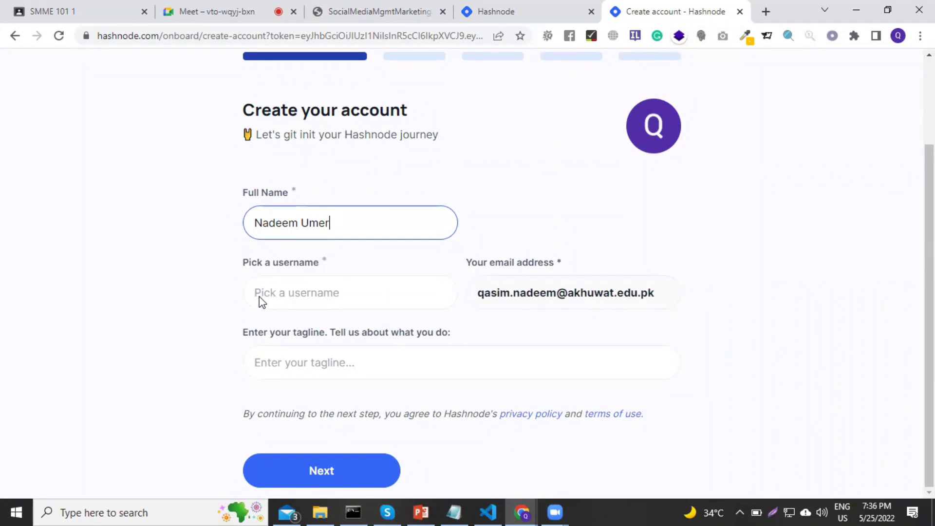
Step: Enter the account's username in the Hashnode sign-up form
click(261, 299)
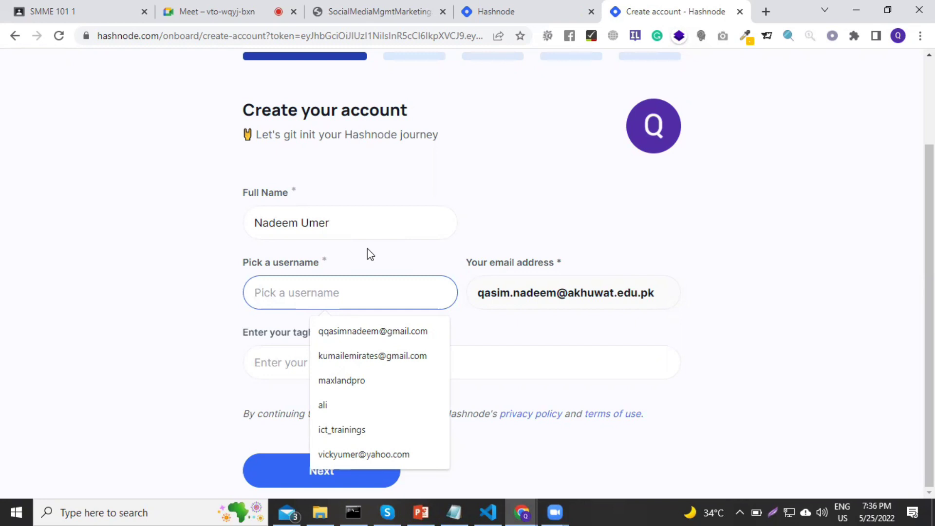
text(numer)
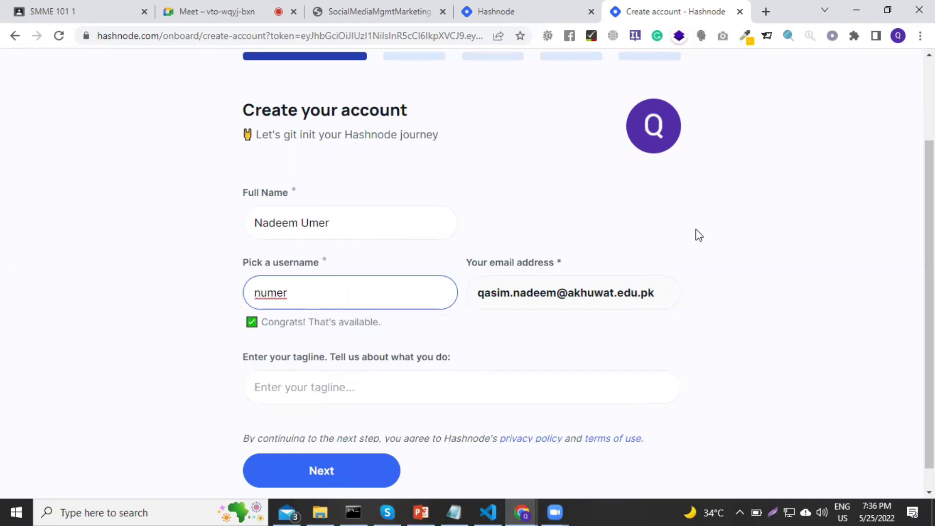
scroll(362, 292, down, 1)
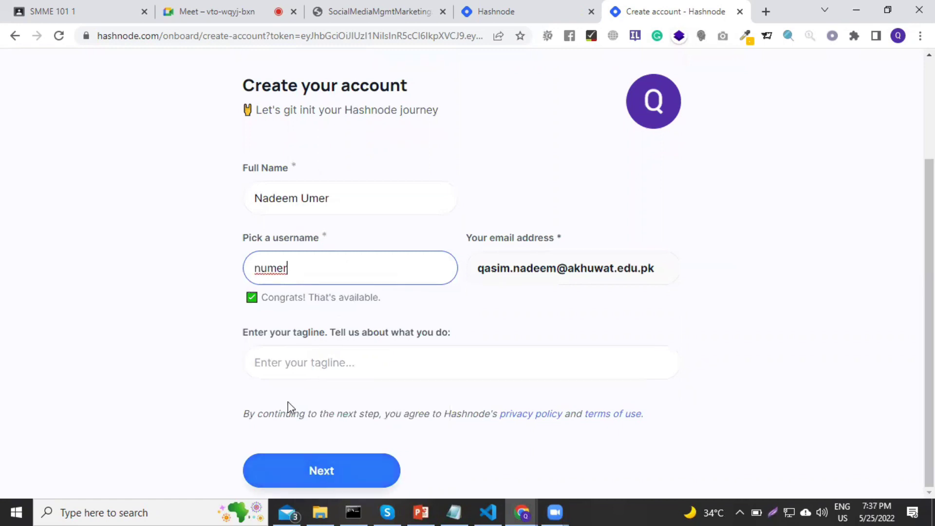
Step: Enter a tagline beginning with "Passionate" and submit the account details
click(320, 362)
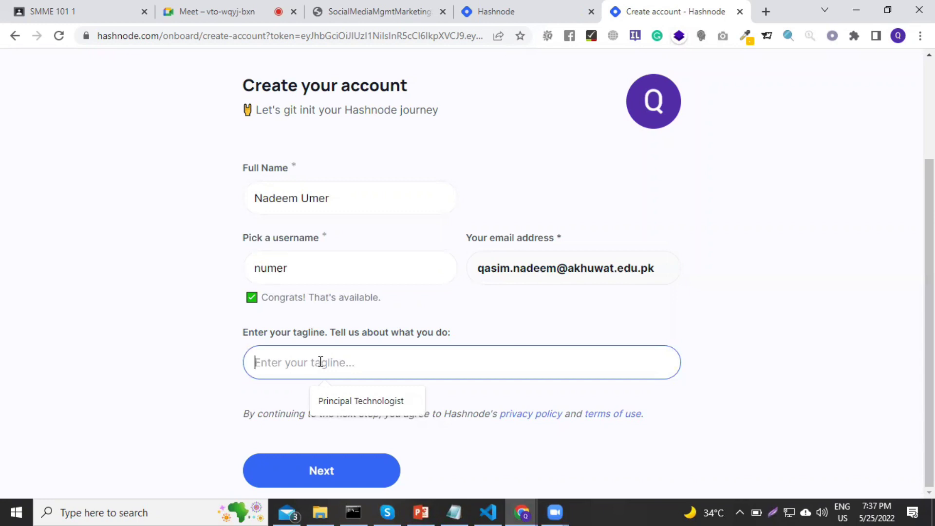
text(Pass)
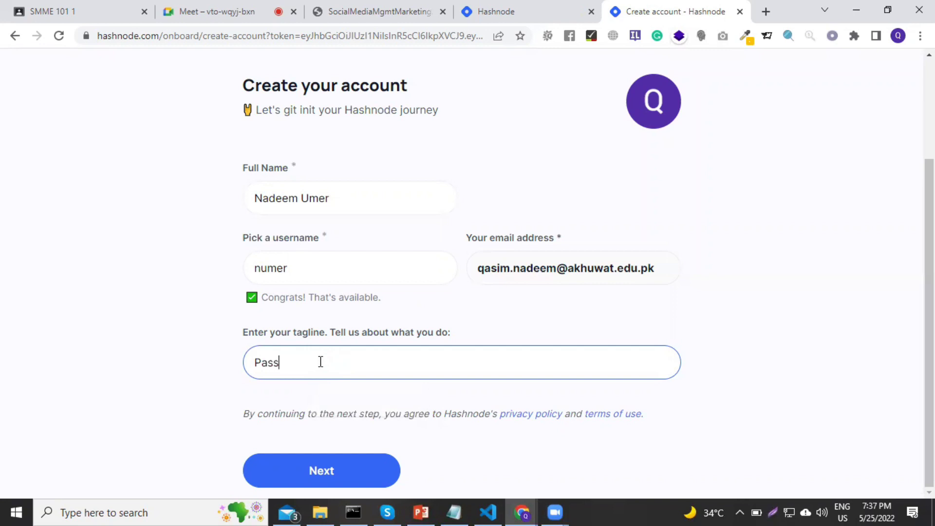
text(ionate Eco)
text(gger)
click(343, 472)
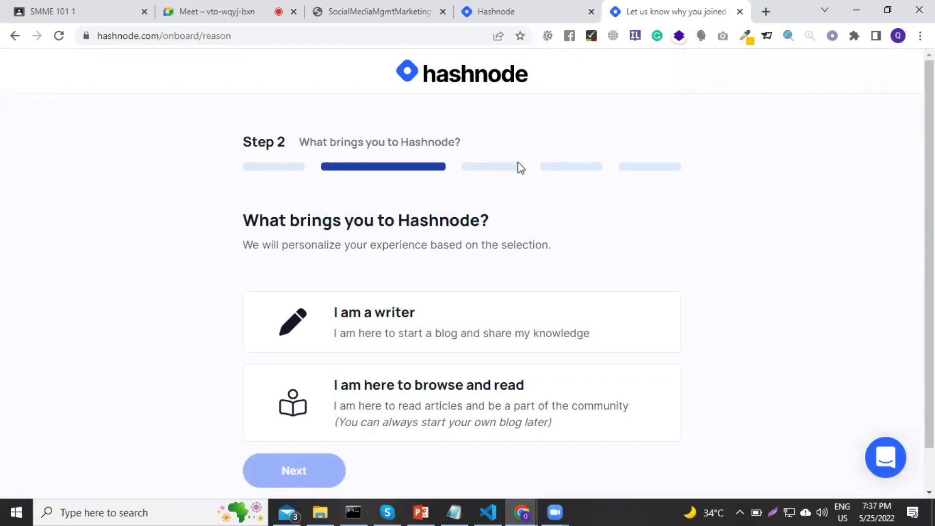
Step: Answer the onboarding questions with "I am a writer" and "I write casually", and proceed to the blog location step
scroll(632, 343, down, 1)
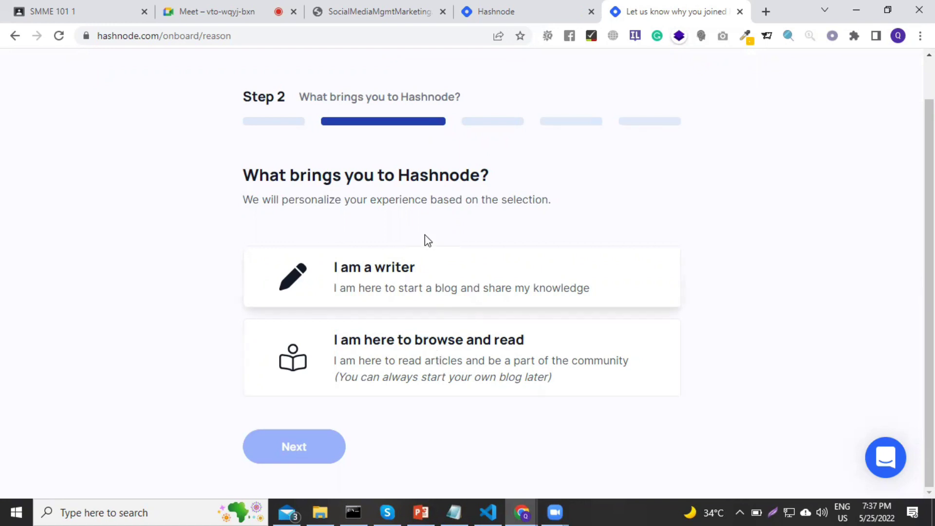
click(377, 269)
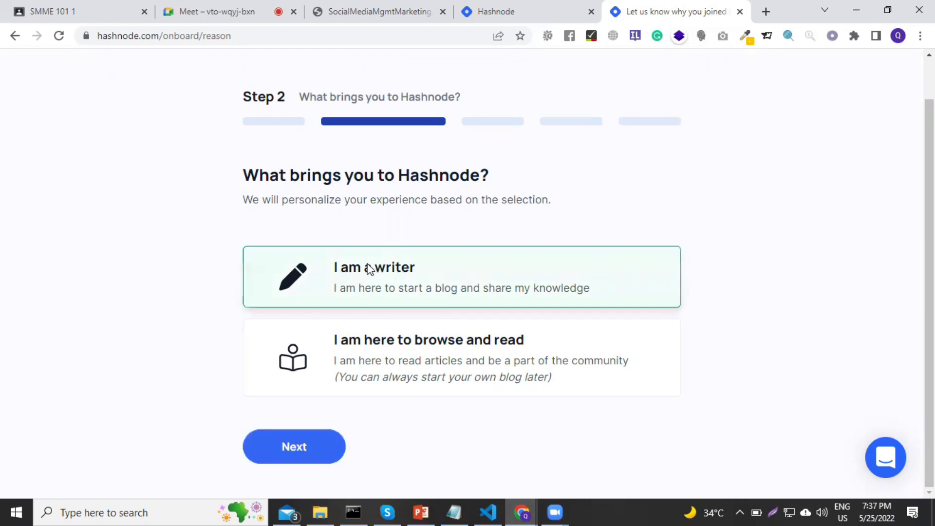
click(310, 448)
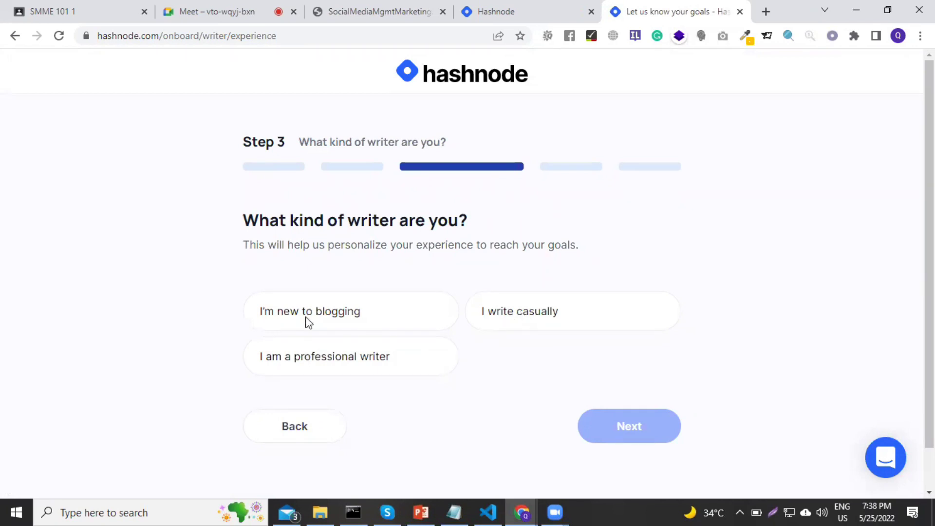
click(510, 315)
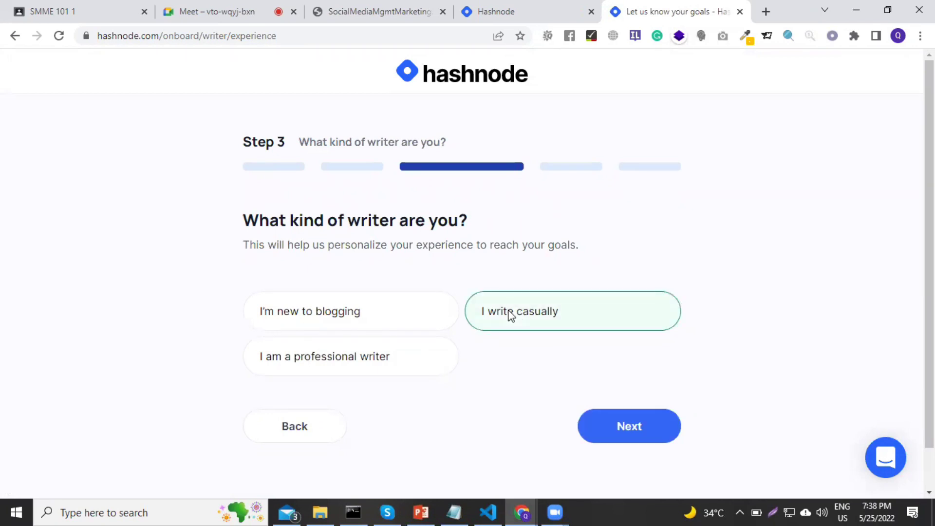
click(624, 425)
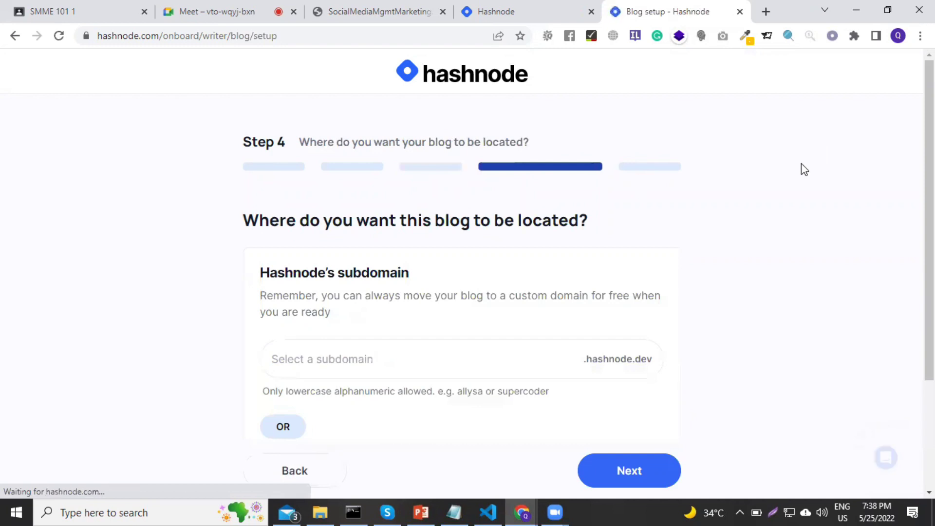
Step: Review the subdomain and custom domain options, and check the in-call messages in Google Meet before returning to the blog setup
click(406, 359)
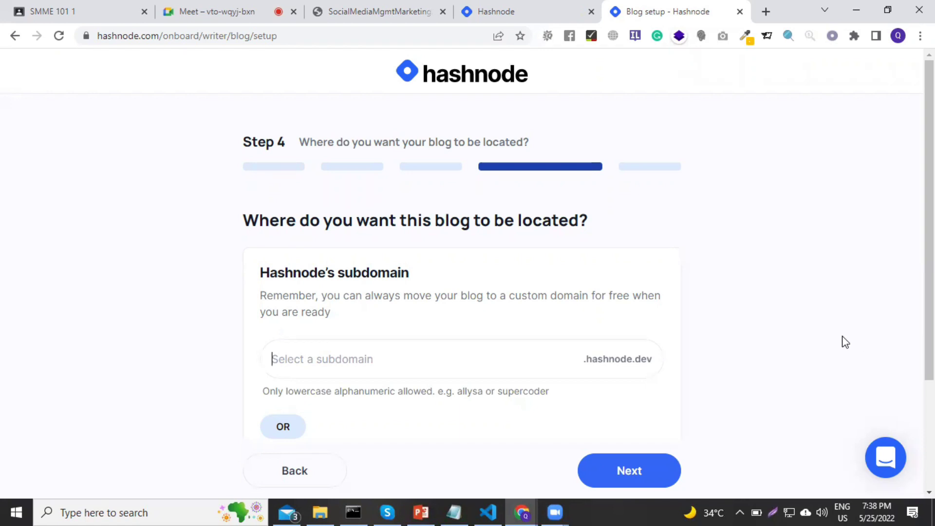
scroll(843, 342, down, 3)
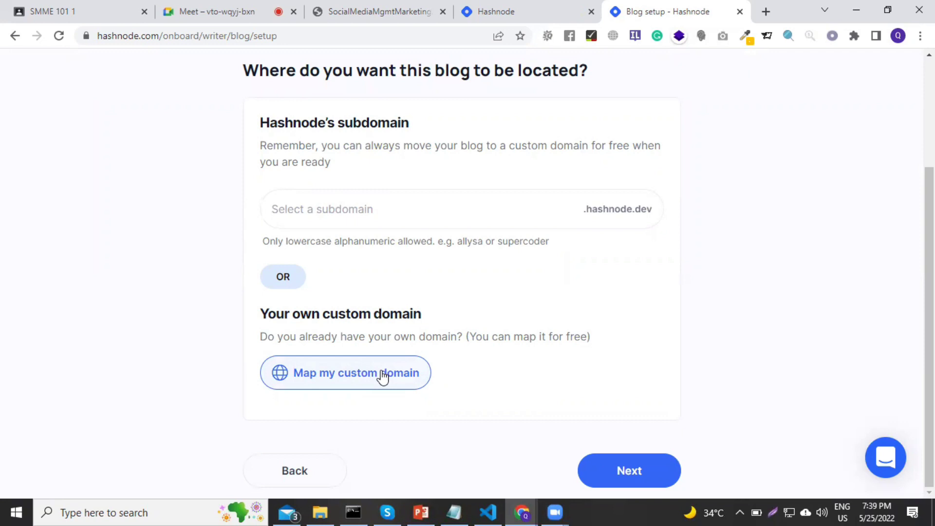
click(211, 12)
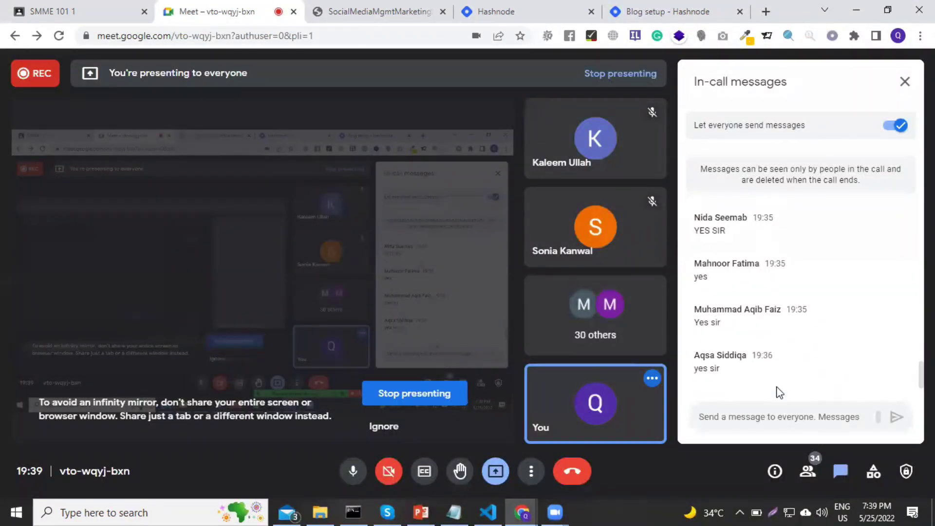
scroll(788, 286, up, 3)
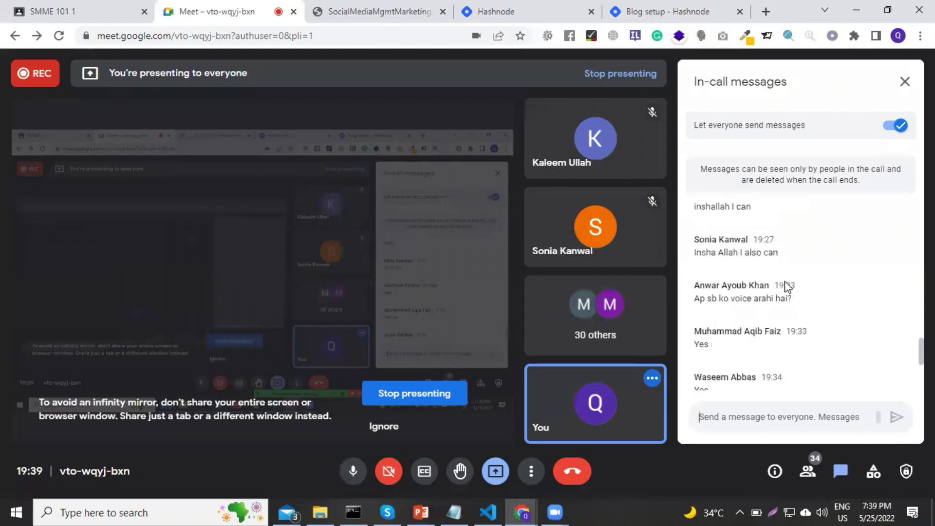
scroll(787, 286, down, 4)
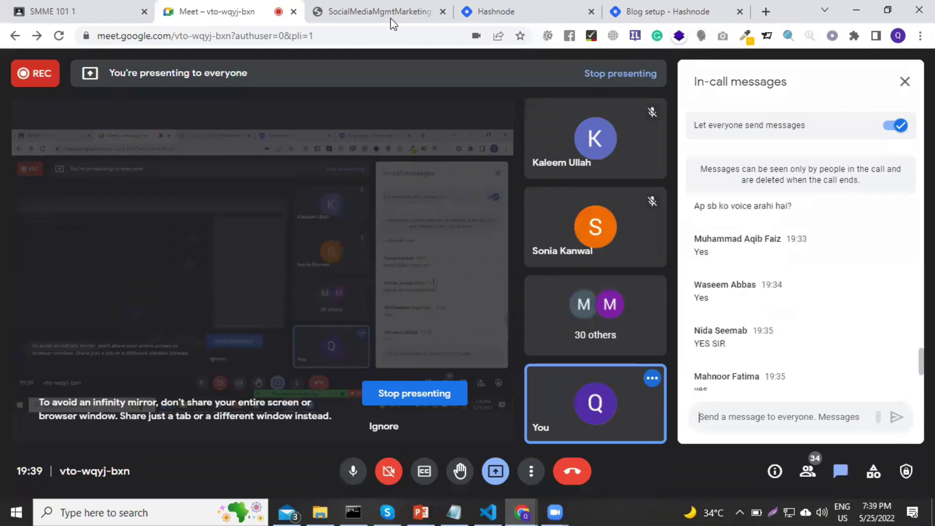
click(389, 14)
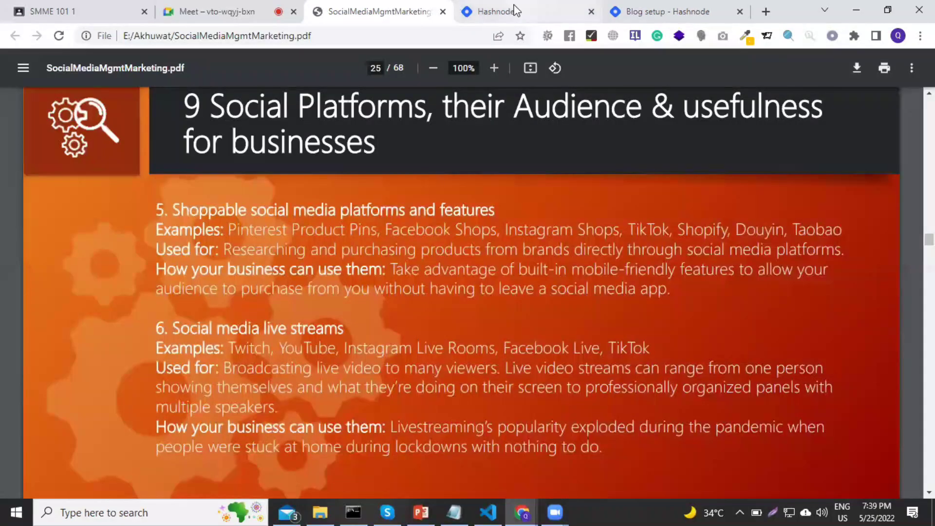
click(511, 10)
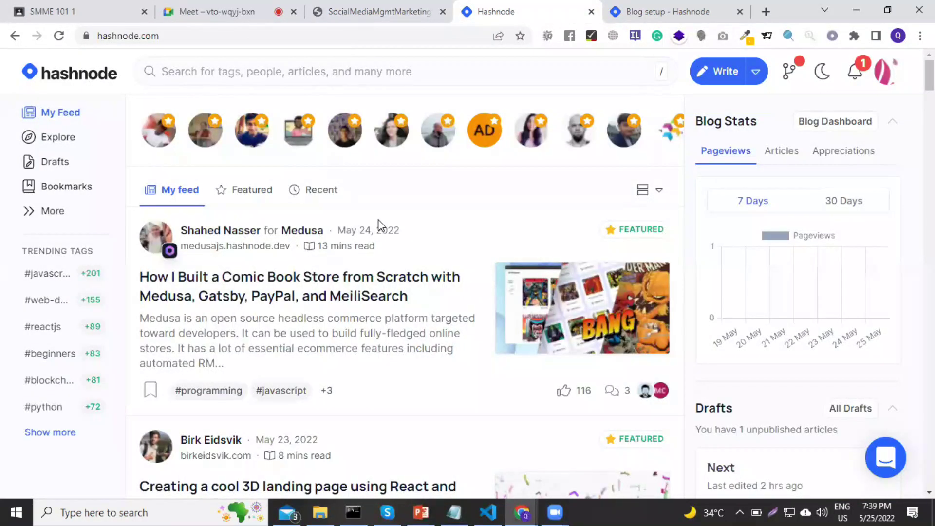
click(664, 12)
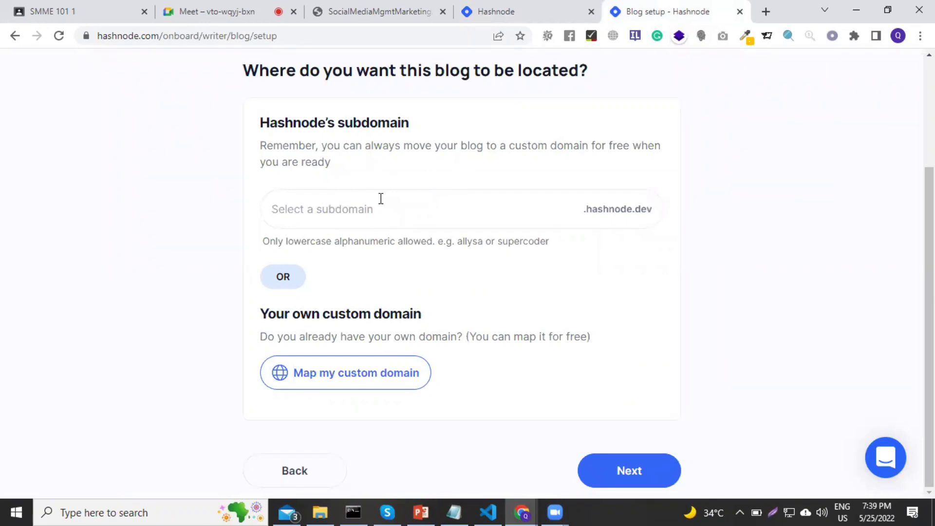
Step: Try co, tech and techtrainer as the blog's Hashnode subdomain
text(co)
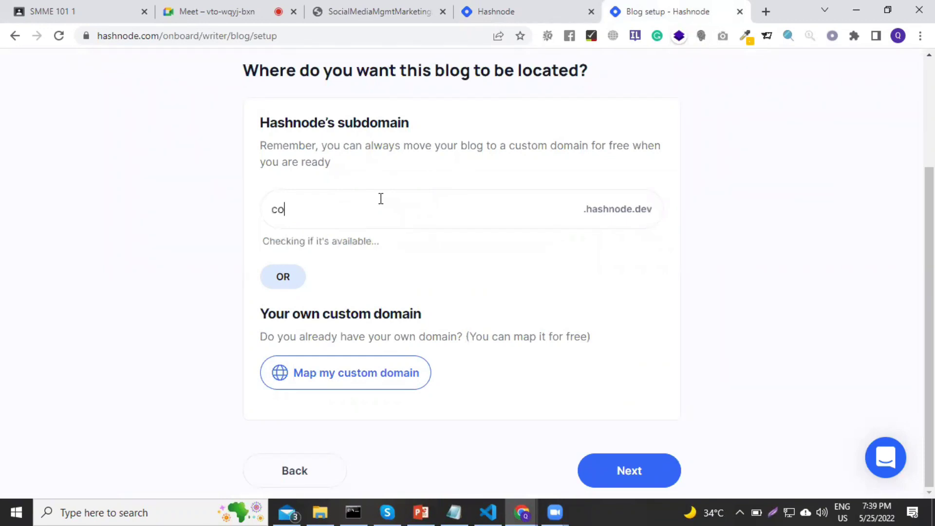
key(BackSpace)
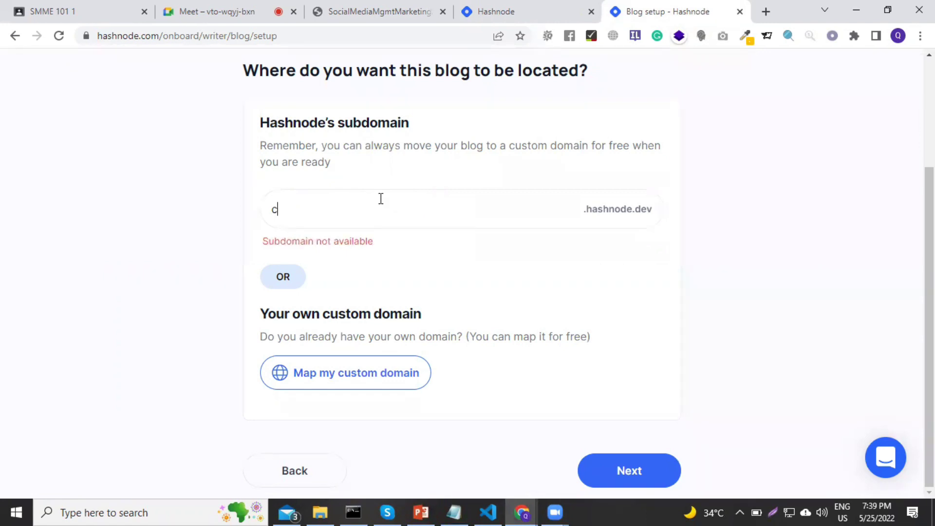
key(BackSpace)
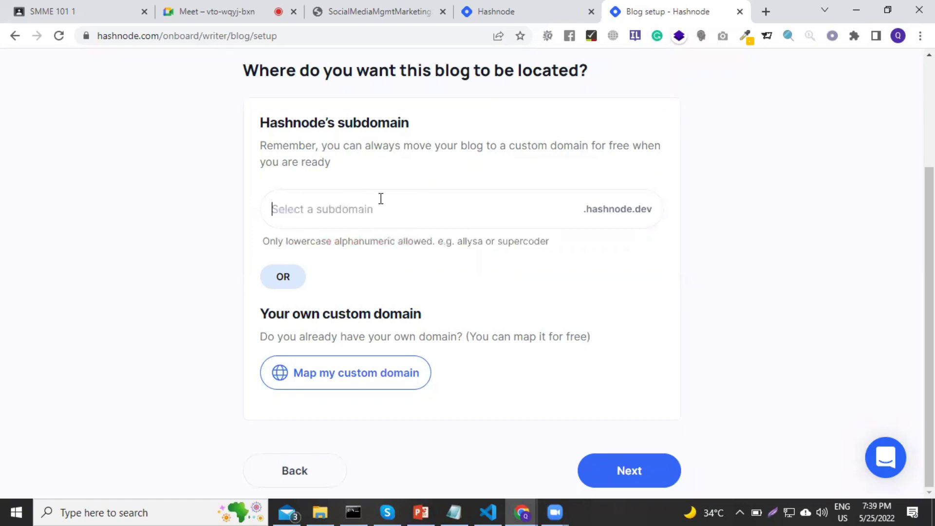
text(tech)
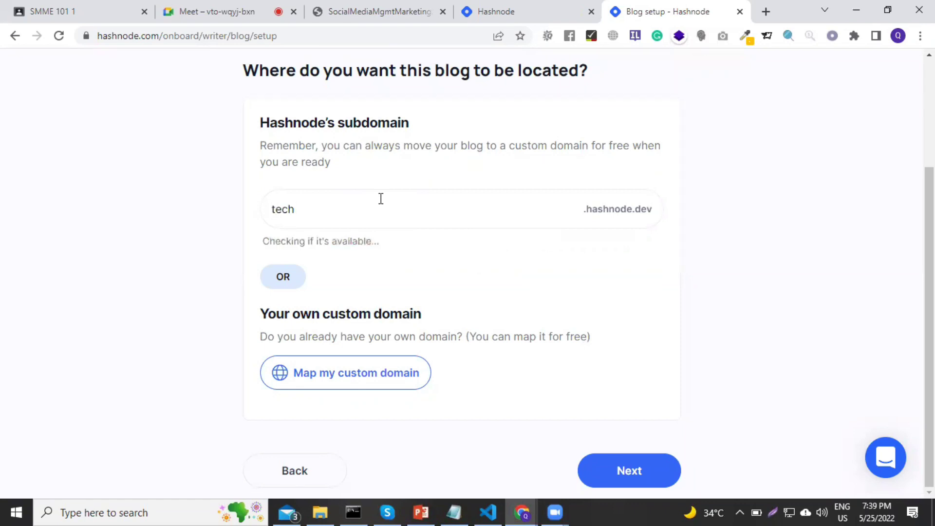
text(tr)
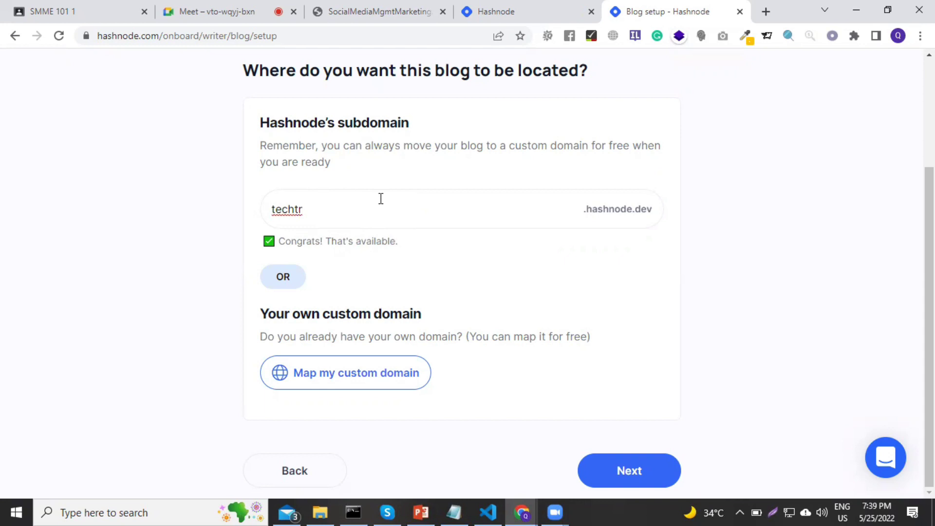
text(ainer)
key(BackSpace)
key(BackSpace)
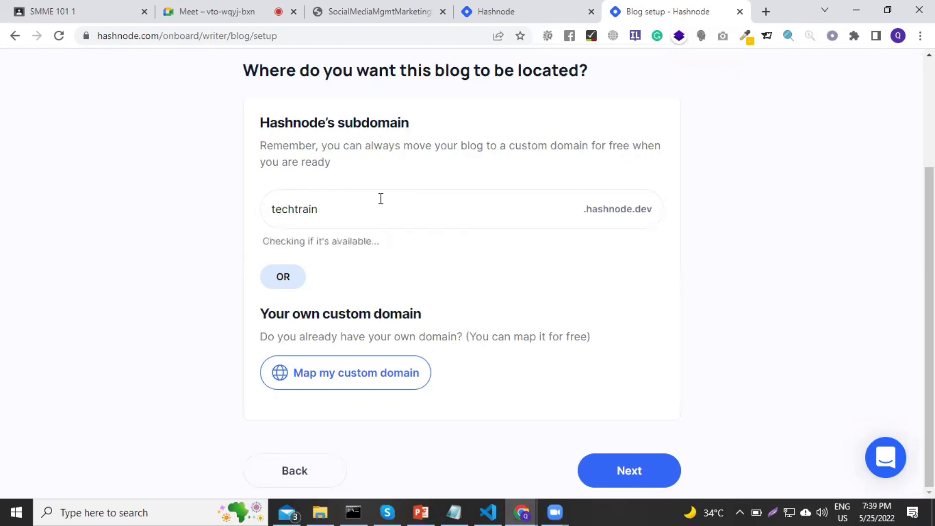
key(BackSpace)
key(BackSpace)
key(BackSpace)
key(BackSpace)
key(BackSpace)
Step: Try techlearn as the blog's Hashnode subdomain and clear it
text(learn)
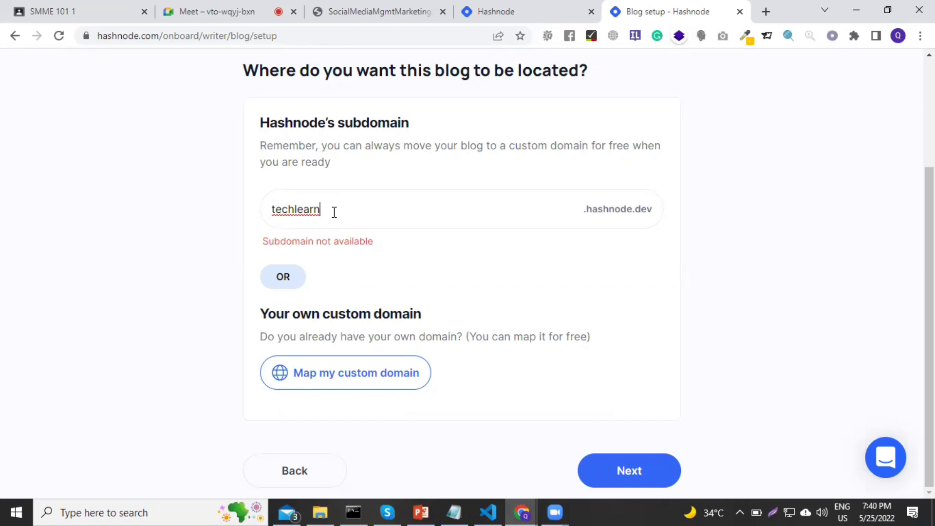
key(BackSpace)
key(BackSpace)
key(BackSpace)
key(BackSpace)
key(BackSpace)
key(BackSpace)
key(BackSpace)
key(BackSpace)
key(BackSpace)
Step: Set the blog's subdomain to connectpro and submit the blog setup
text(connect)
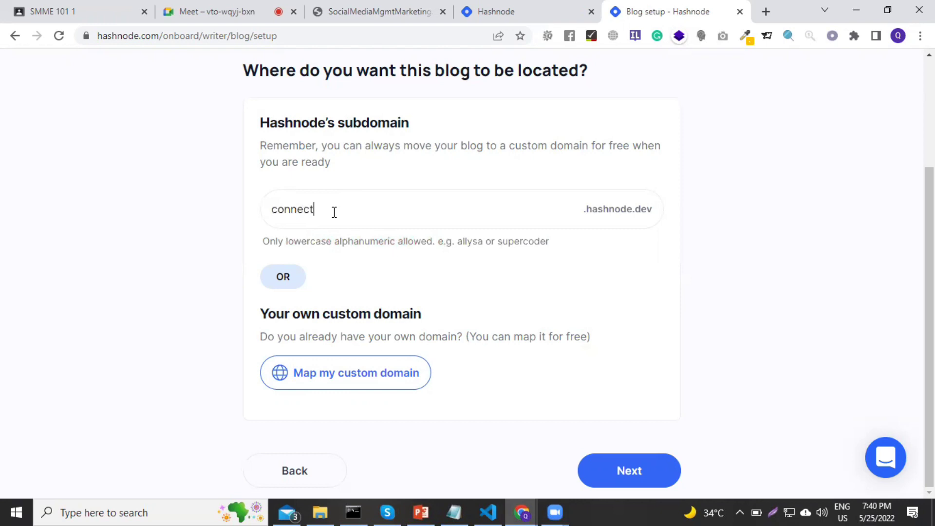
text(pro)
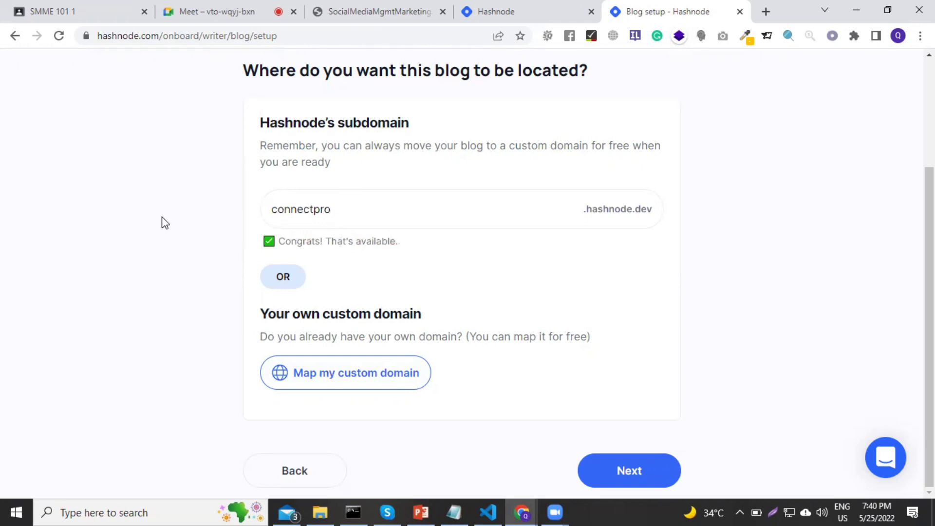
click(628, 458)
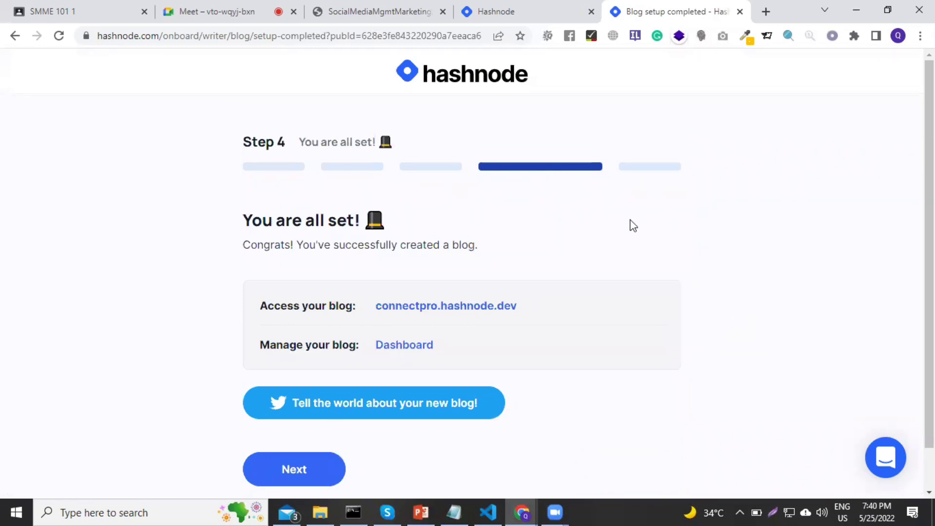
scroll(631, 231, down, 1)
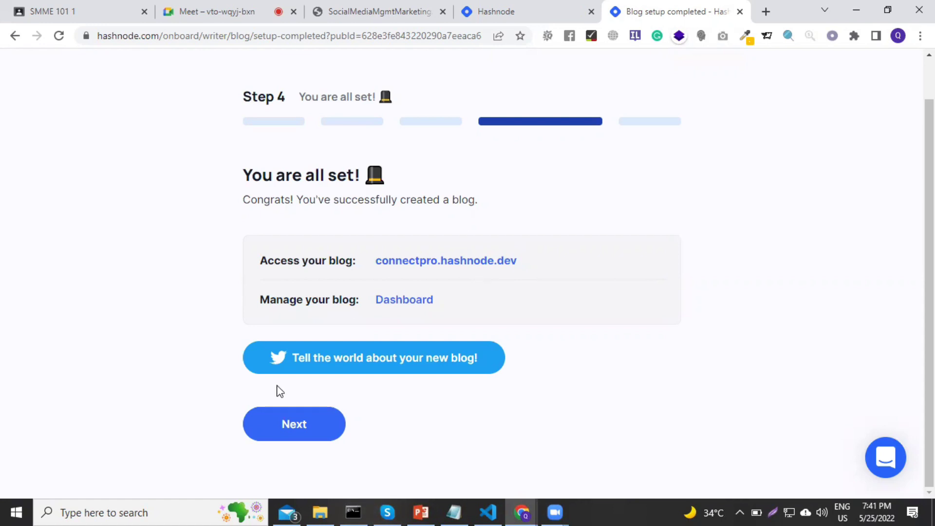
Step: Open the new blog's dashboard and its public page in separate tabs and look both over
ctrl+click(393, 303)
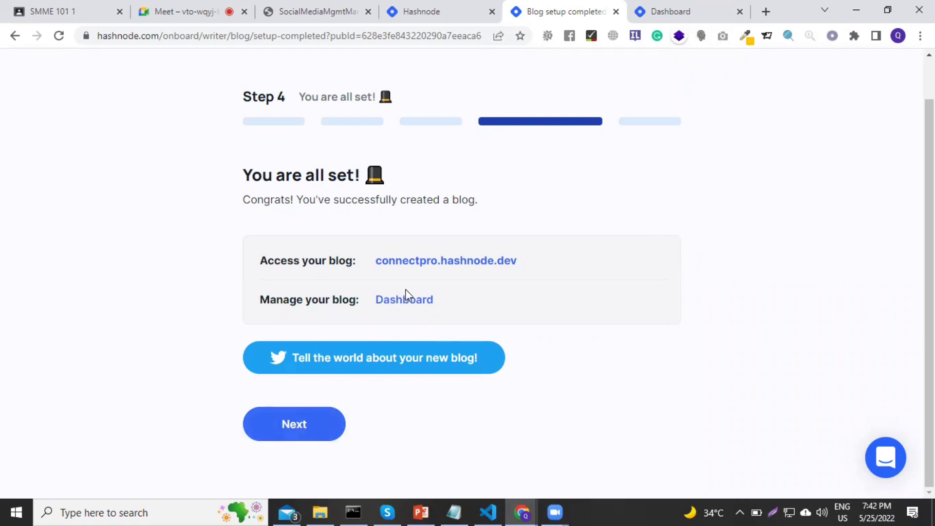
click(434, 262)
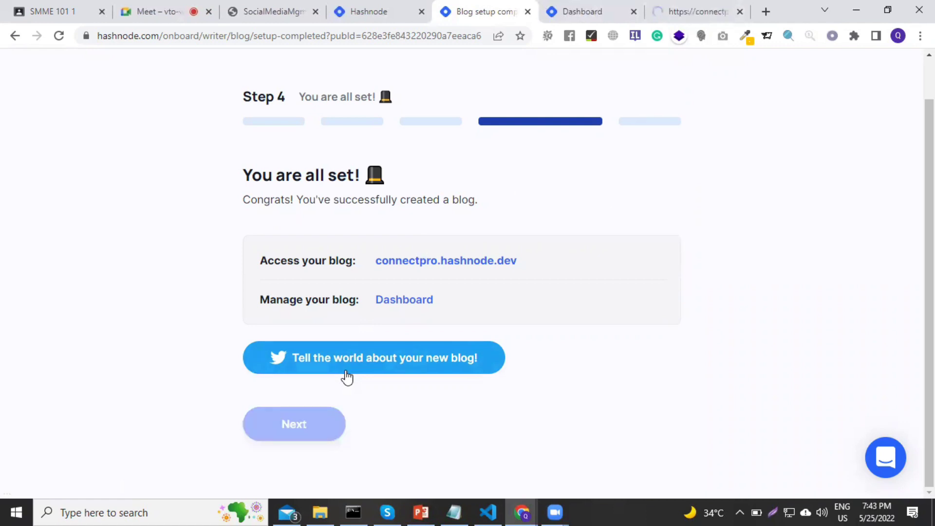
click(602, 12)
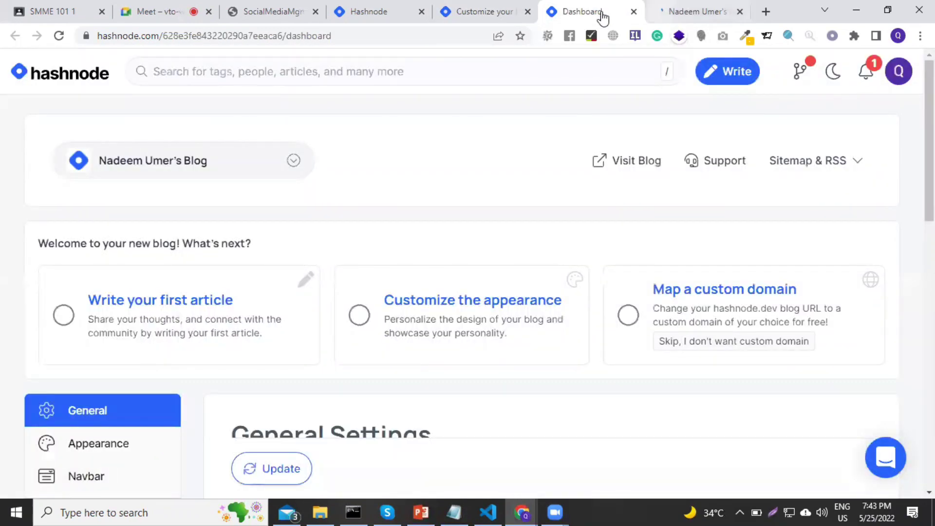
click(673, 11)
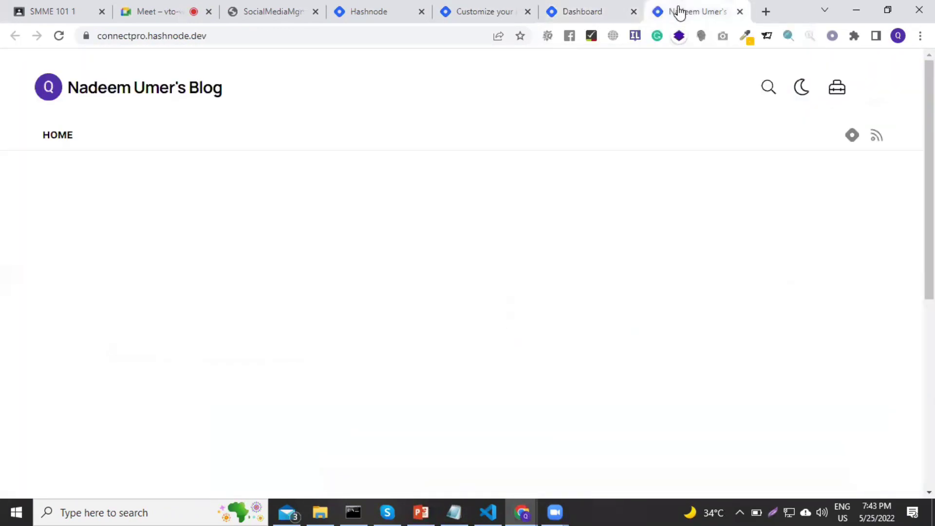
click(574, 22)
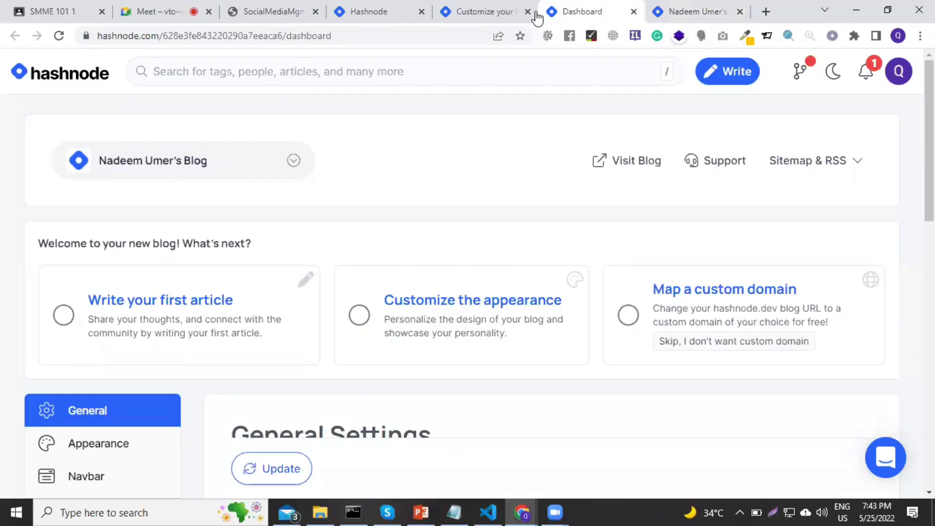
Step: Return to the blog customization and name the blog Connect Pro, continuing to the header color
click(471, 16)
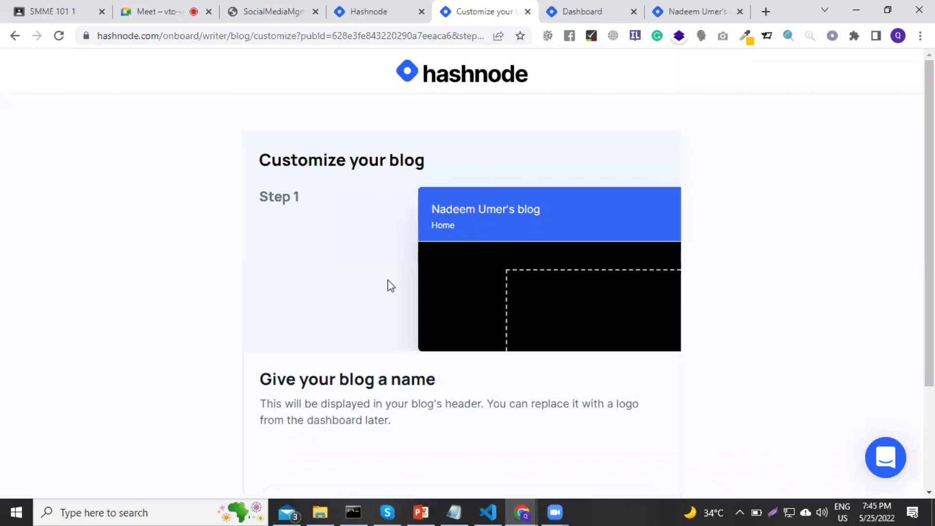
scroll(294, 195, down, 3)
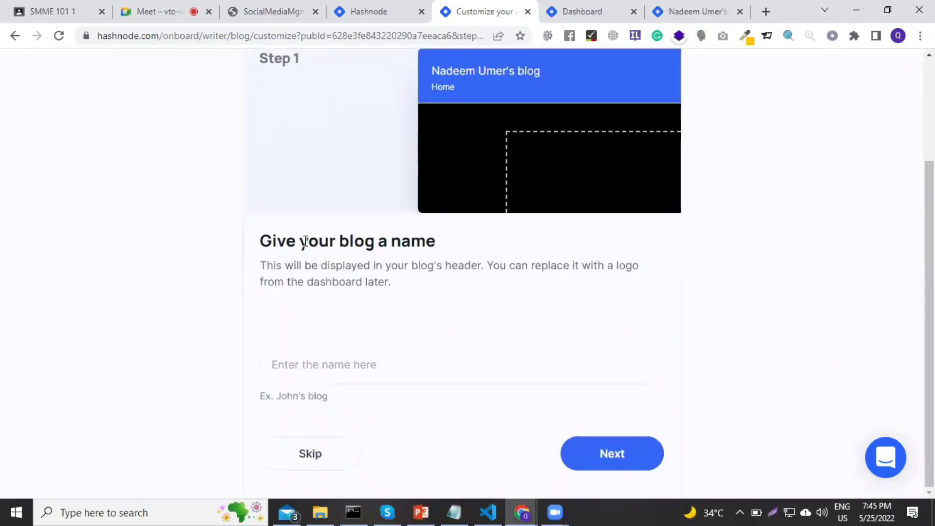
click(335, 365)
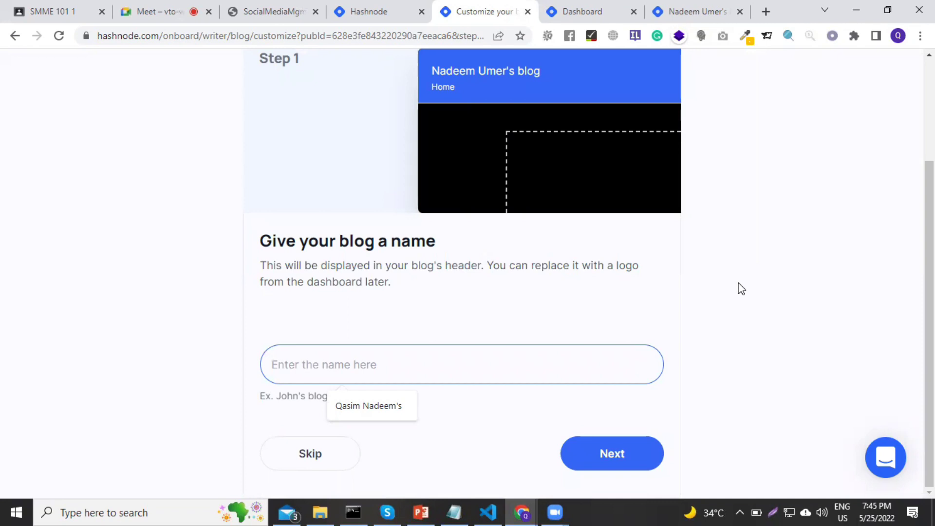
text(Conner)
key(BackSpace)
text(ct Pro)
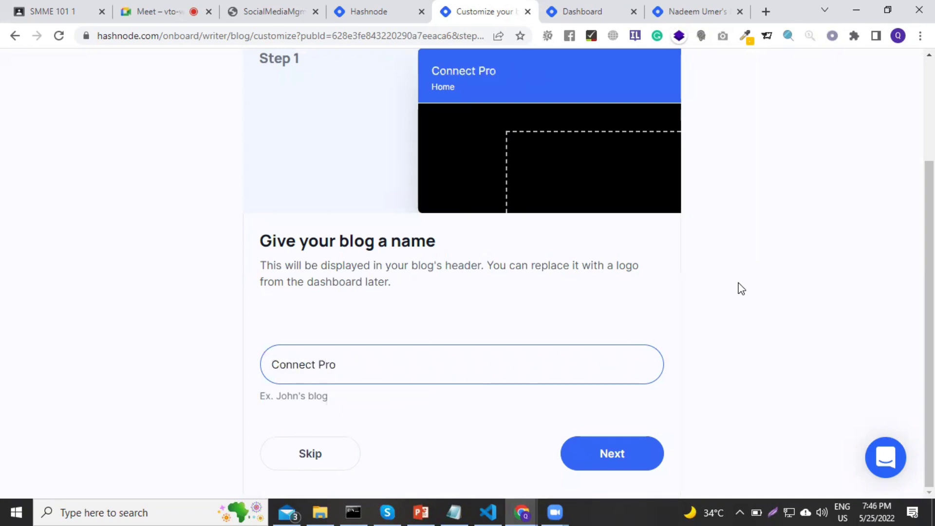
click(632, 460)
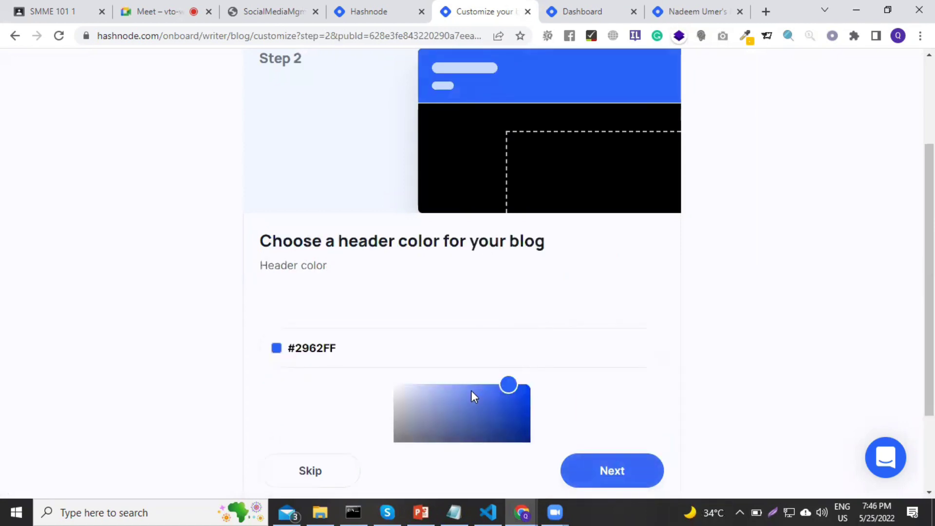
Step: Set the blog's header color to #3b0bcf and choose the Stacked homepage layout
drag(511, 385, 402, 432)
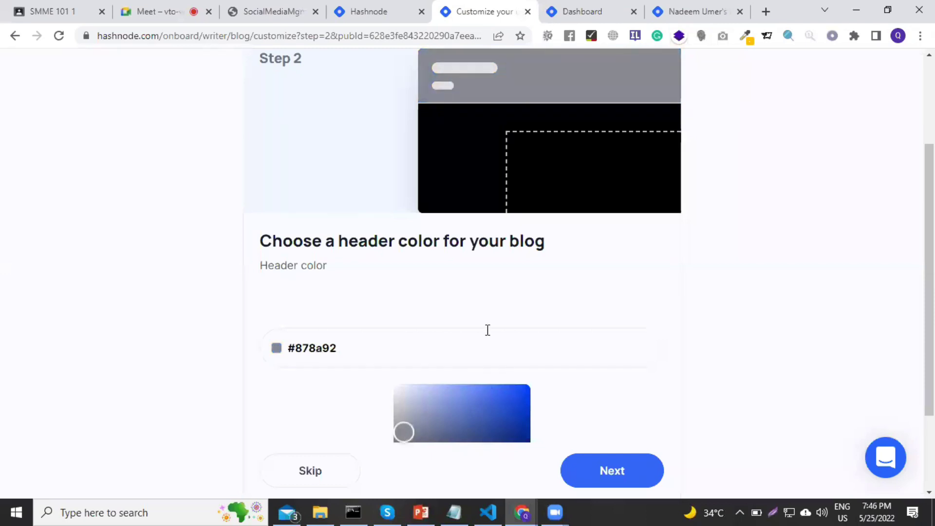
scroll(574, 311, down, 2)
drag(468, 393, 526, 412)
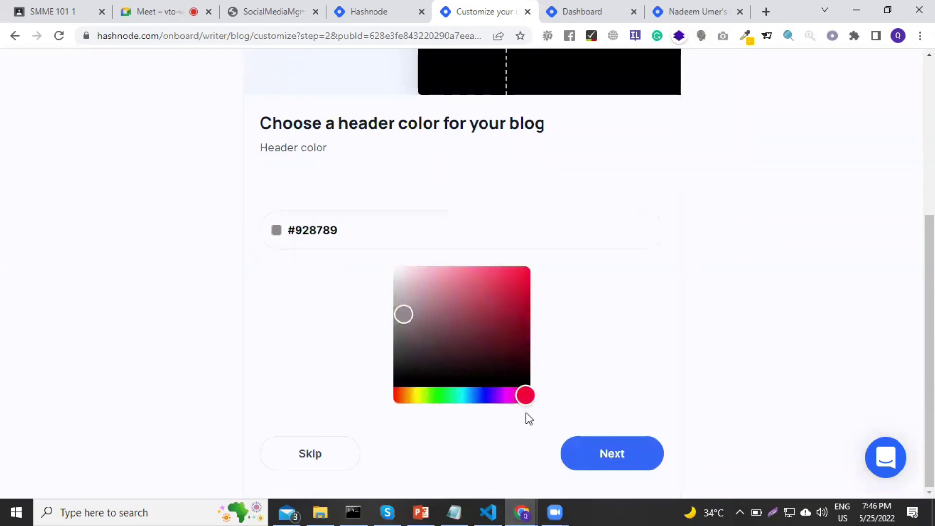
click(408, 314)
click(522, 287)
drag(521, 400, 489, 397)
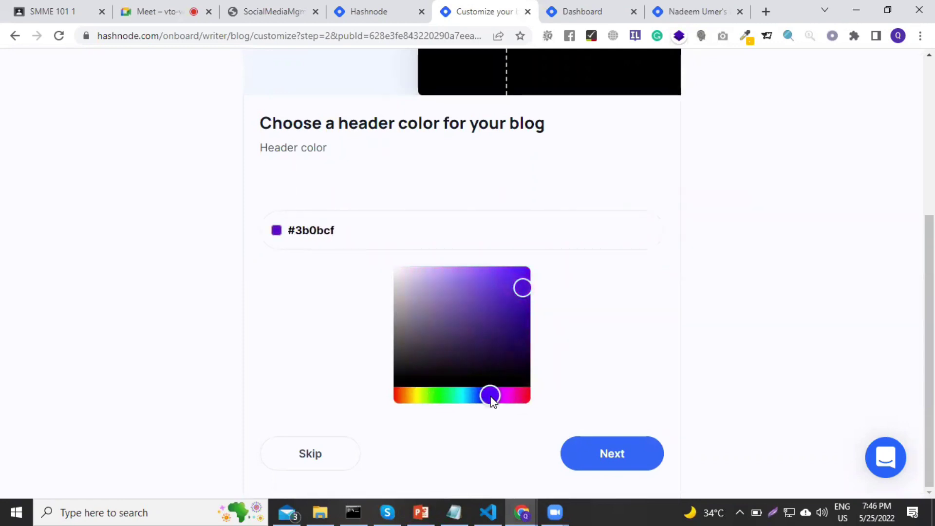
click(638, 458)
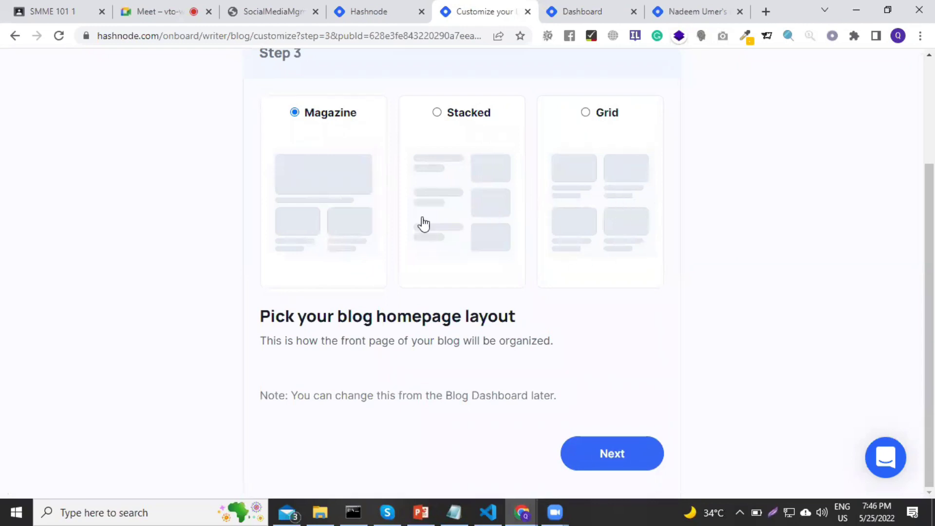
click(447, 171)
click(616, 450)
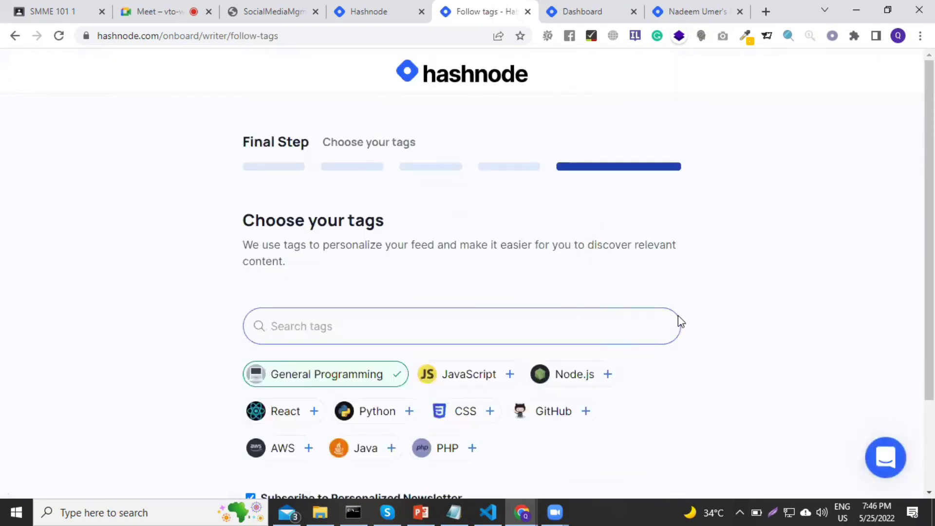
Step: Search the tags for marketing and follow the marketing and email marketing tags
scroll(691, 311, down, 3)
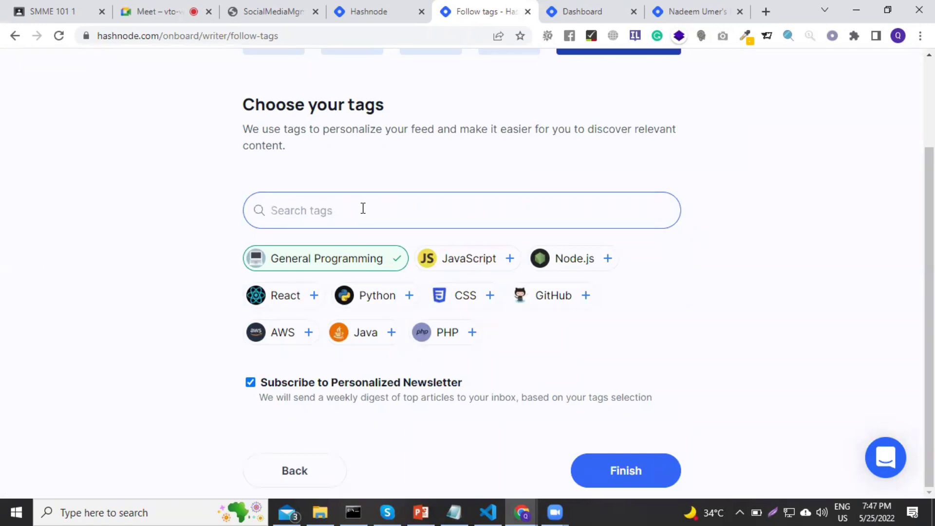
text(maketing)
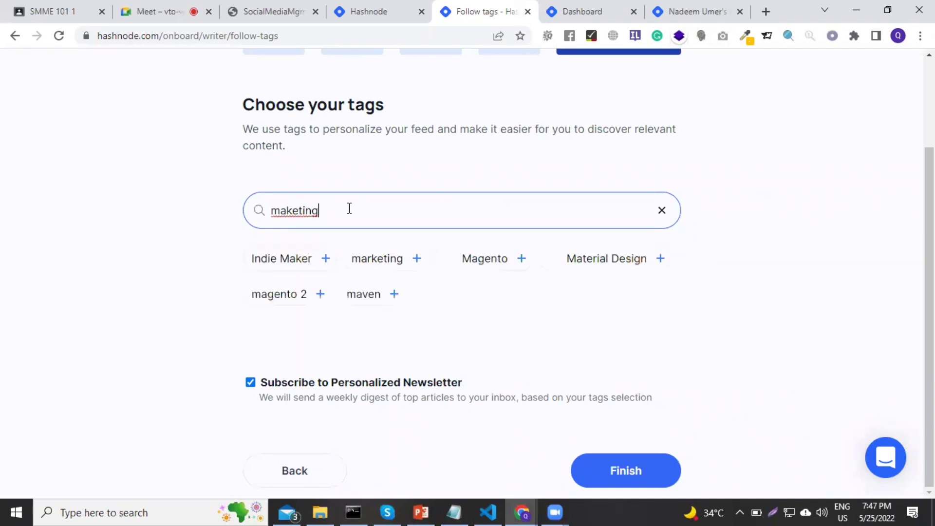
click(287, 211)
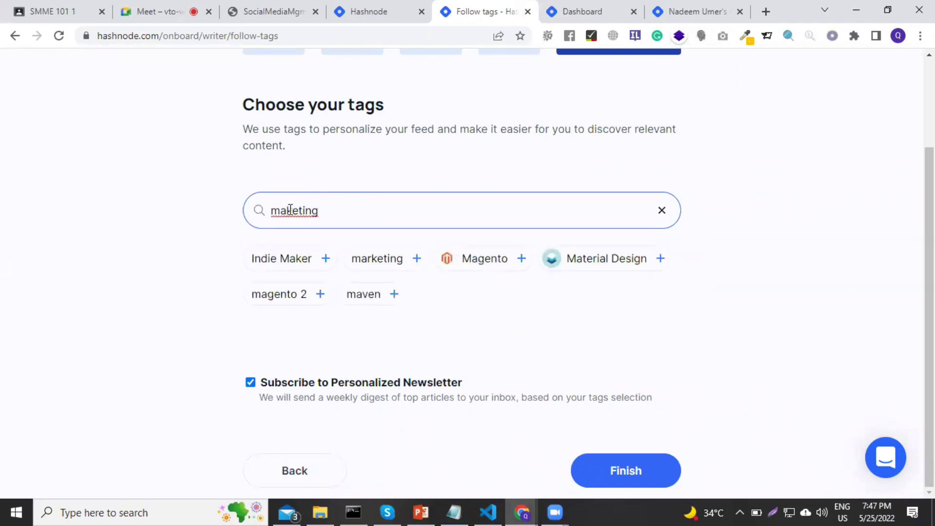
text(r)
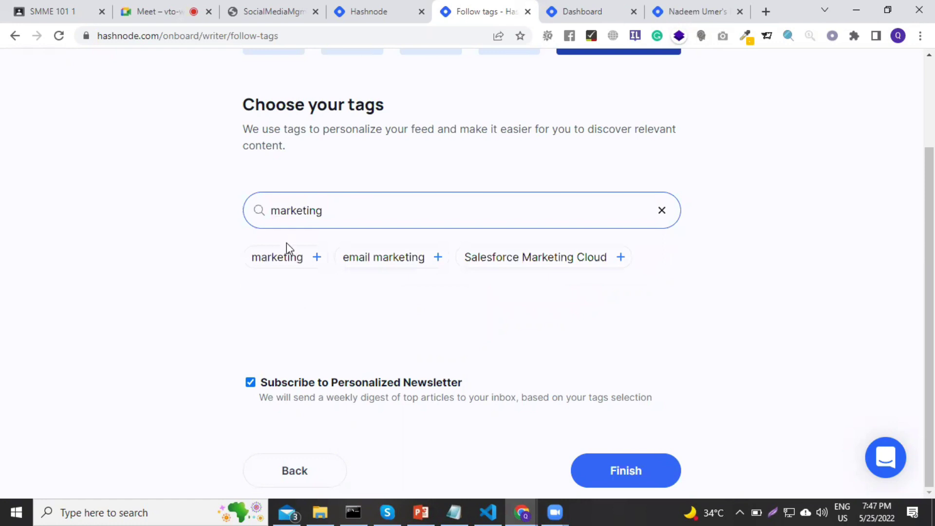
click(286, 265)
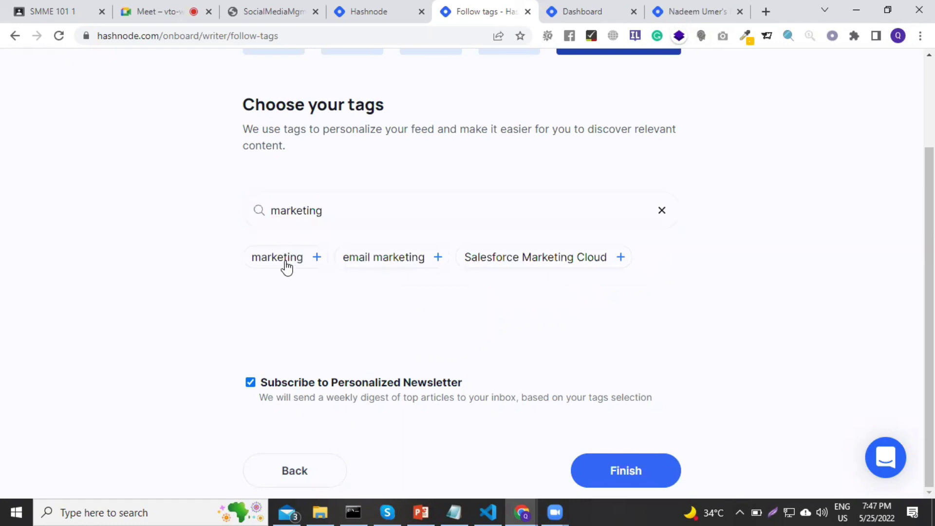
click(388, 261)
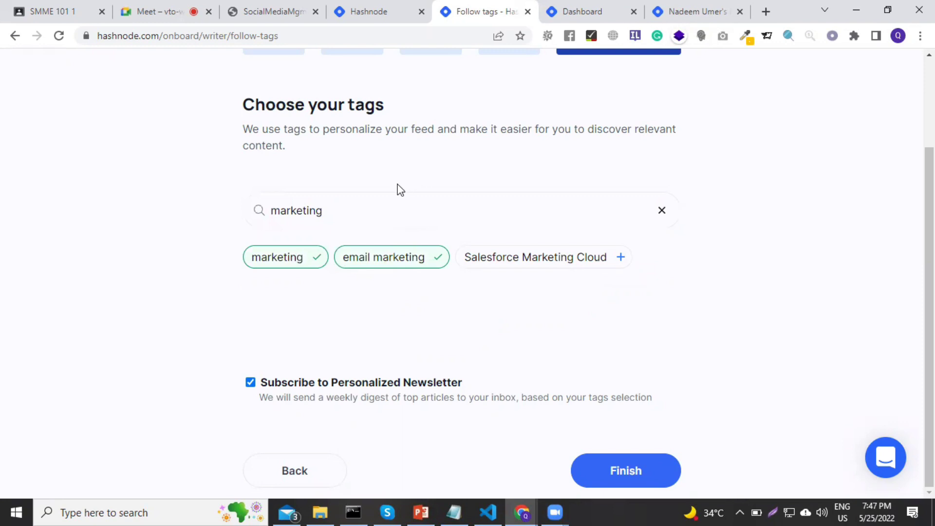
Step: Search the tags for digital instead and clear the search
drag(348, 211, 220, 216)
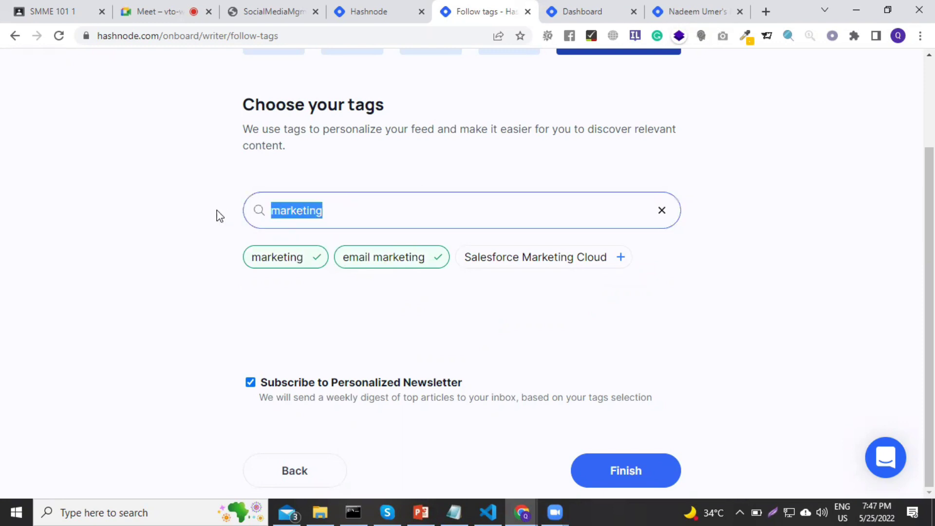
text(digital)
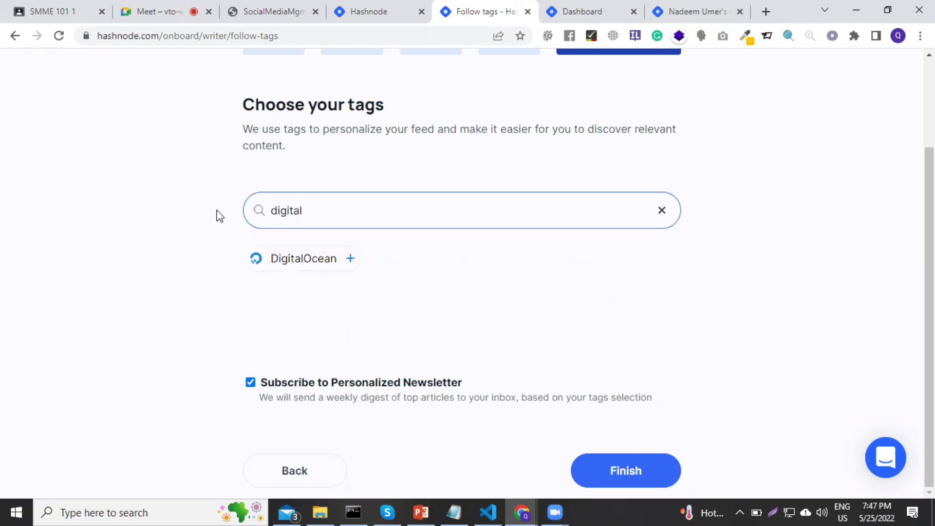
key(BackSpace)
key(BackSpace)
key(BackSpace)
key(BackSpace)
key(BackSpace)
key(BackSpace)
key(BackSpace)
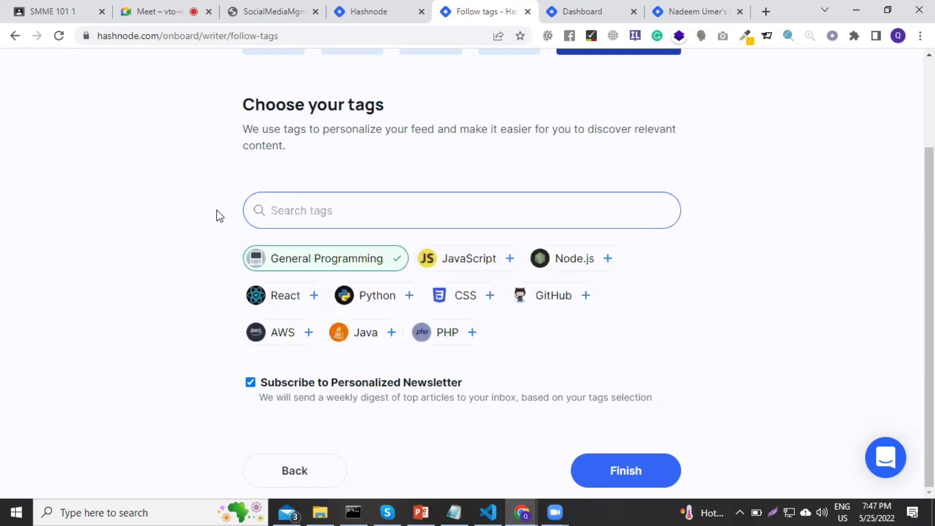
Step: Search the tags for social and follow the social and social media tags
text(social)
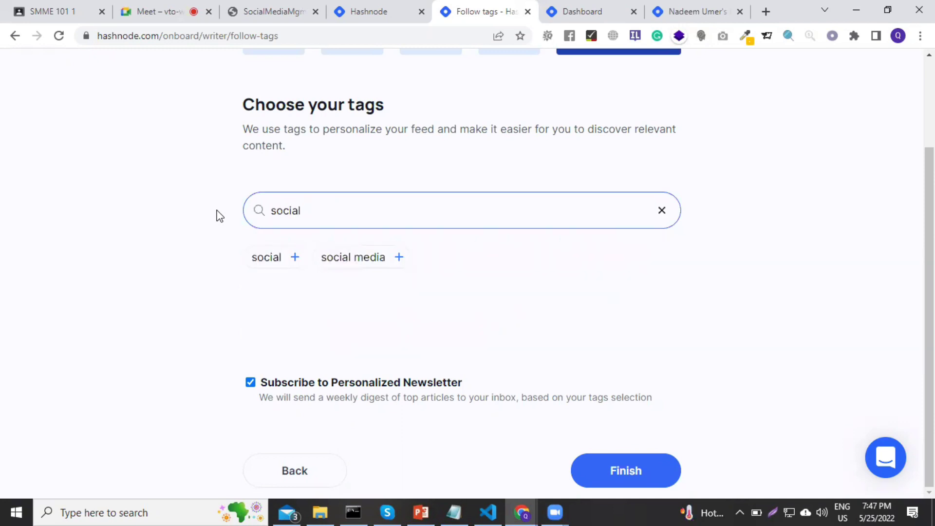
click(273, 261)
click(366, 261)
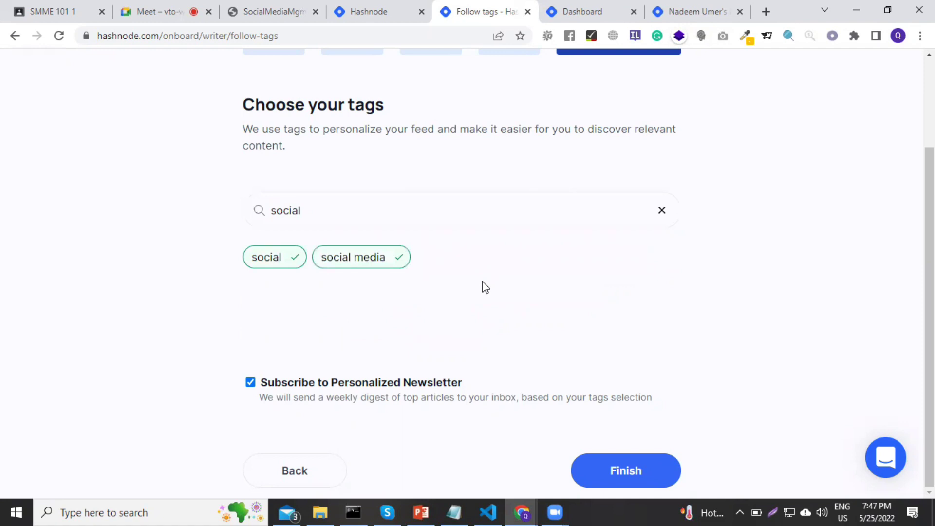
Step: Opt out of the Personalized Newsletter and finish the onboarding
click(401, 215)
drag(401, 213, 160, 221)
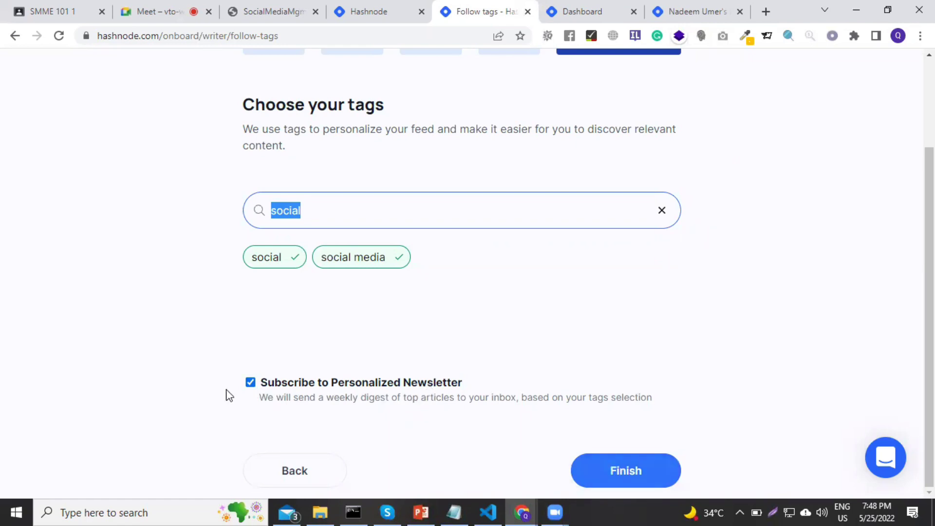
click(250, 382)
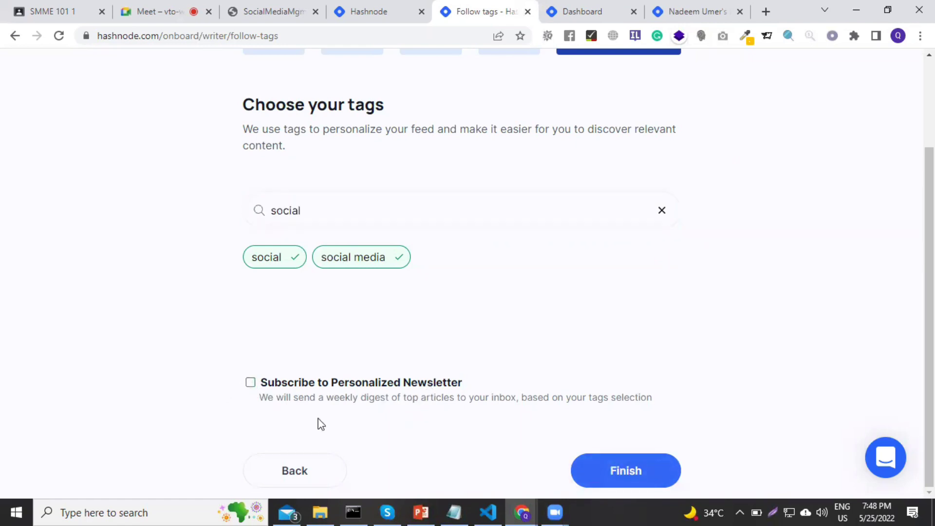
click(599, 471)
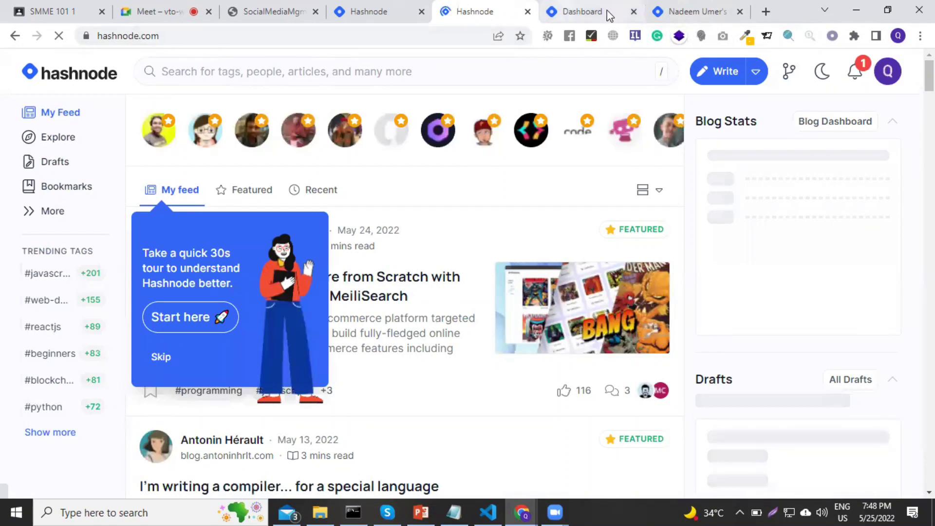
Step: Reload the public blog page and the dashboard to check the blog's name, header color and general settings
click(697, 14)
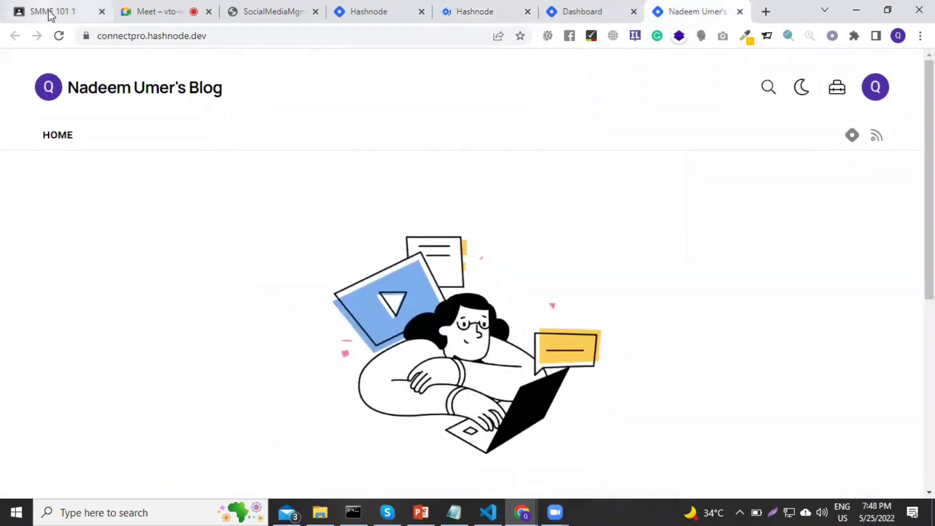
click(60, 36)
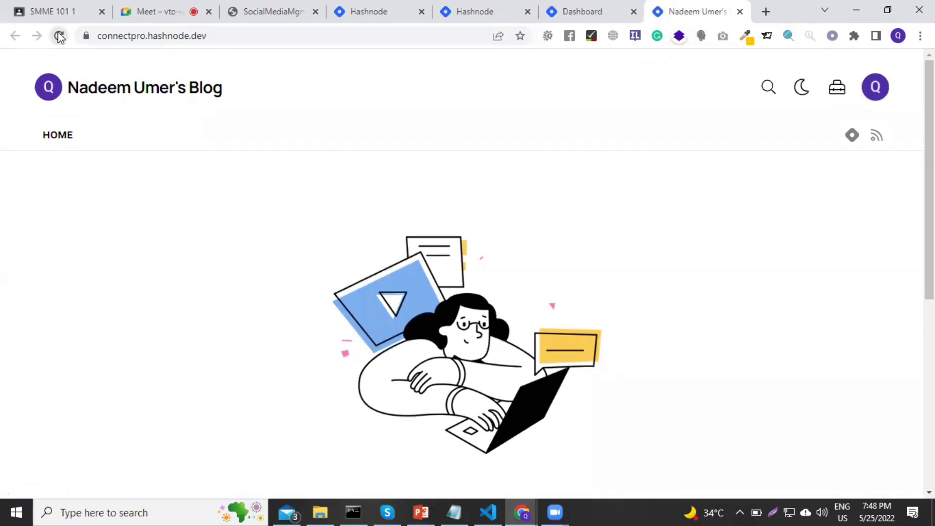
click(59, 36)
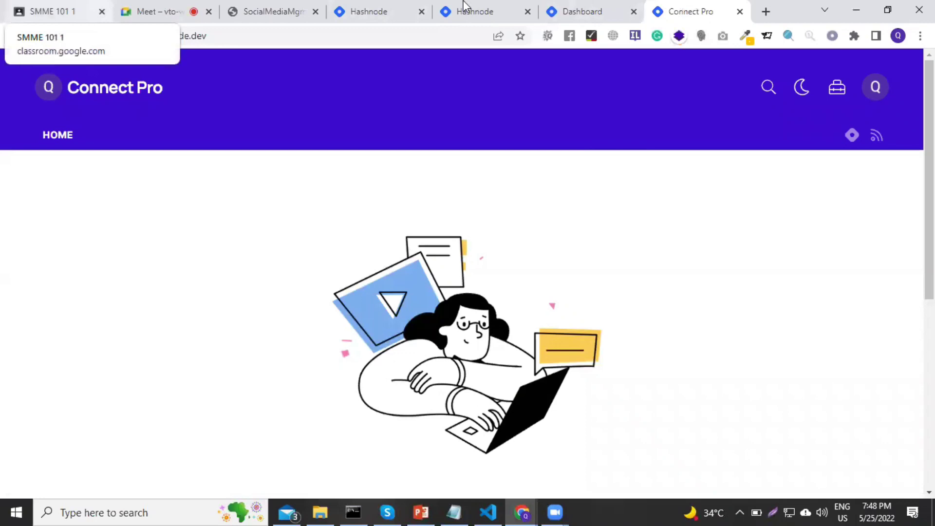
click(588, 14)
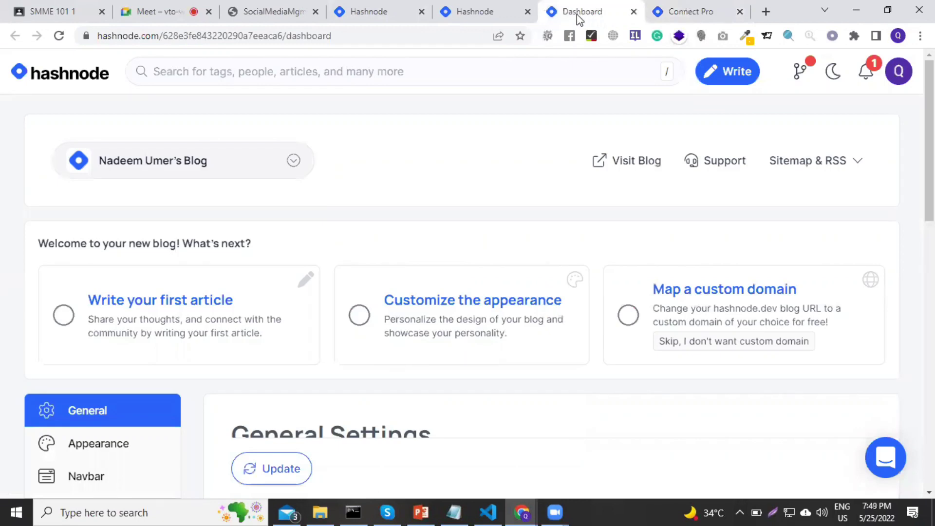
scroll(388, 137, down, 4)
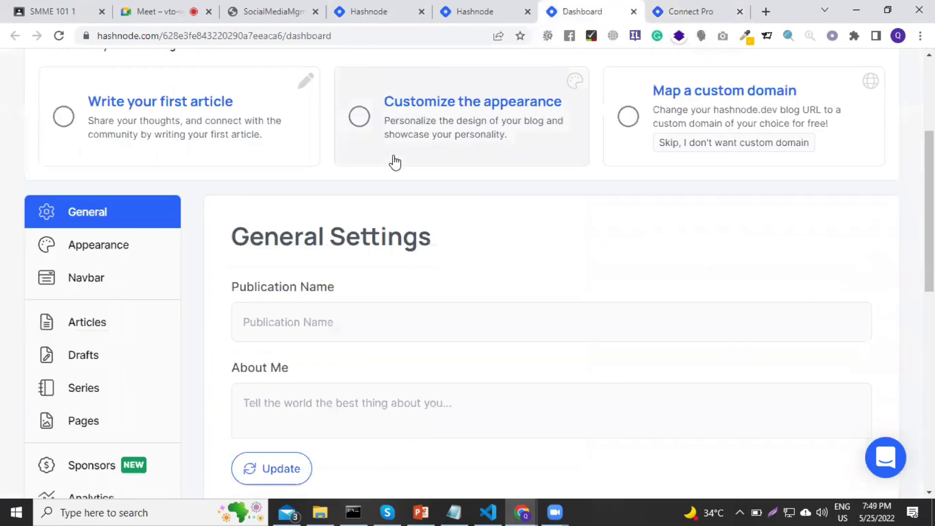
click(59, 36)
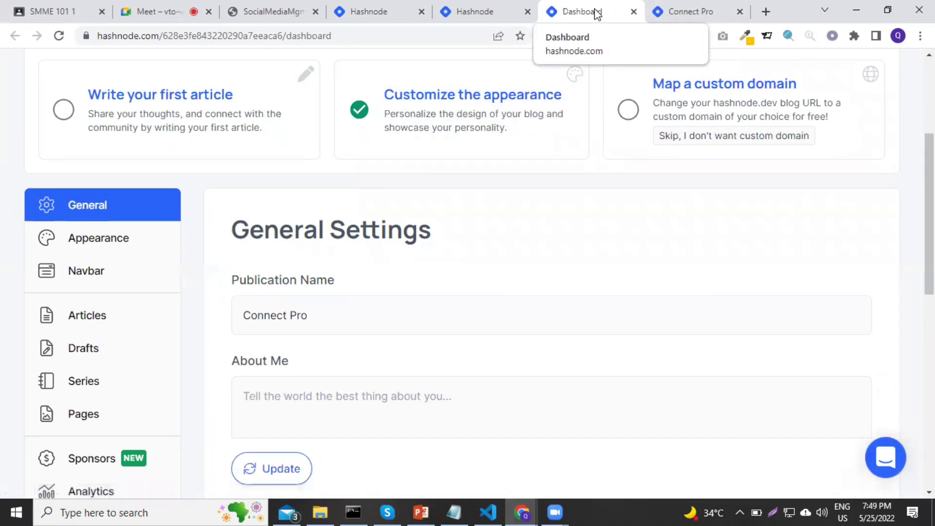
Step: Open the blog dashboard's article list and look over the articles page
click(97, 322)
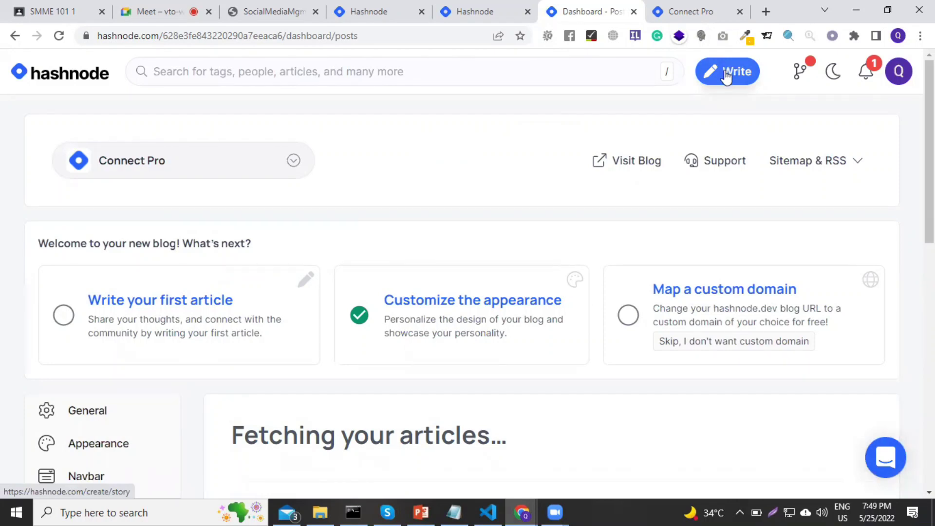
scroll(219, 234, down, 4)
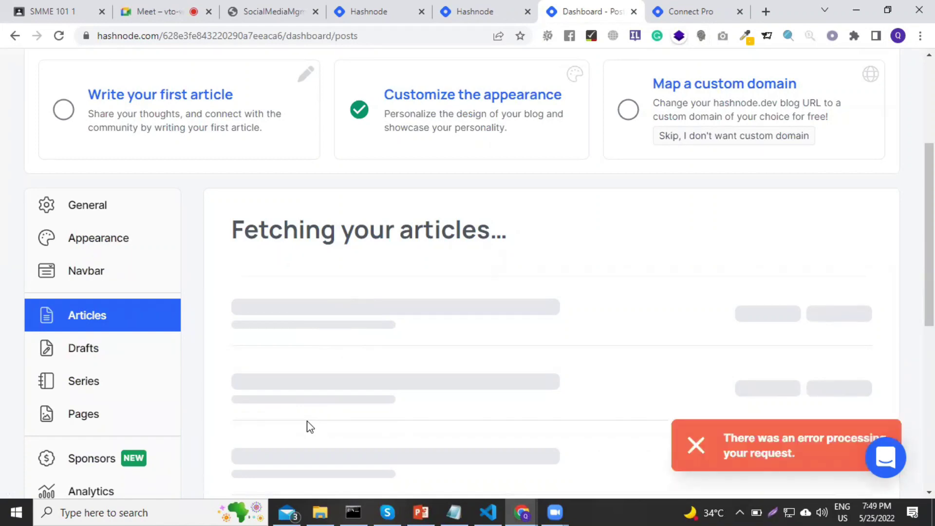
scroll(330, 335, up, 4)
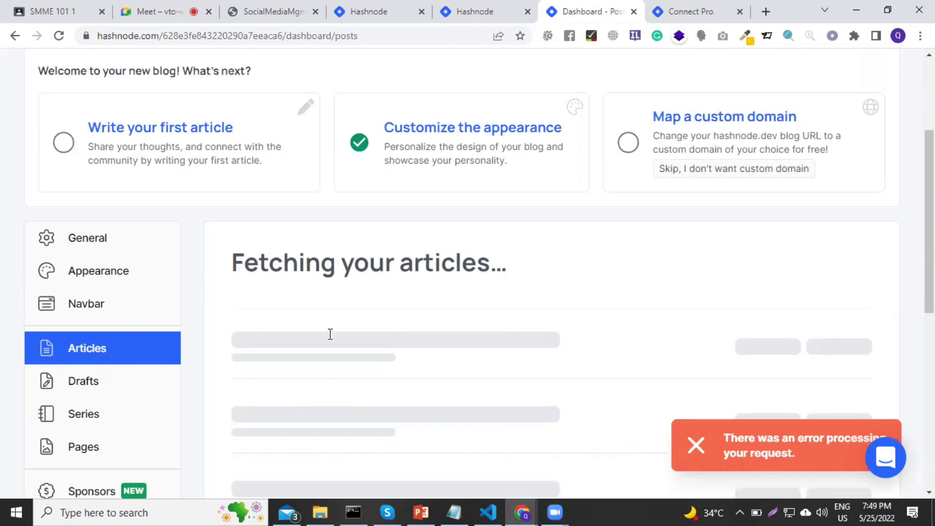
Step: Start a new blog article and title it "Social Platforms"
click(733, 74)
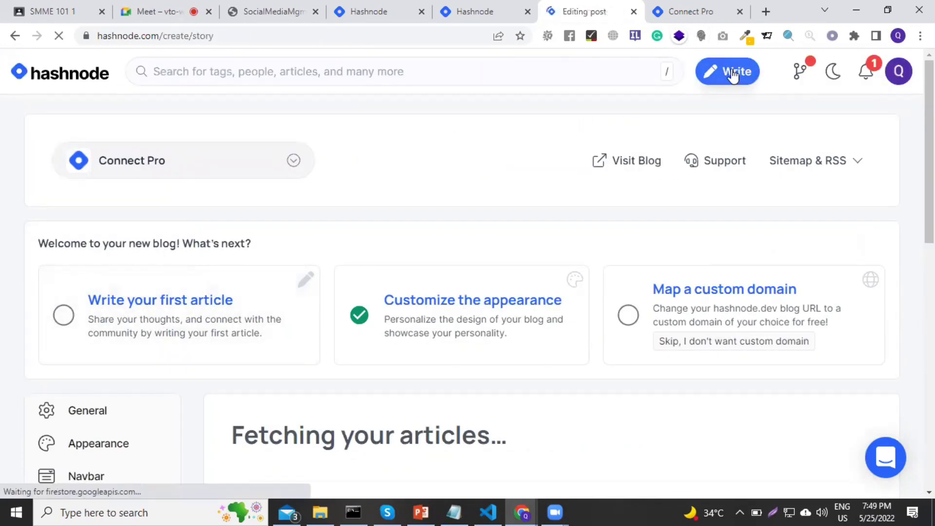
click(202, 177)
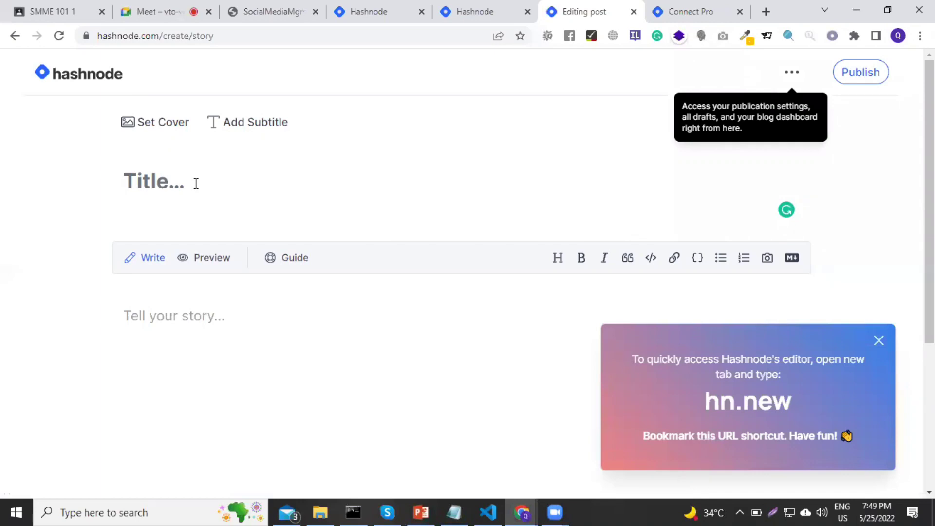
text(Ma)
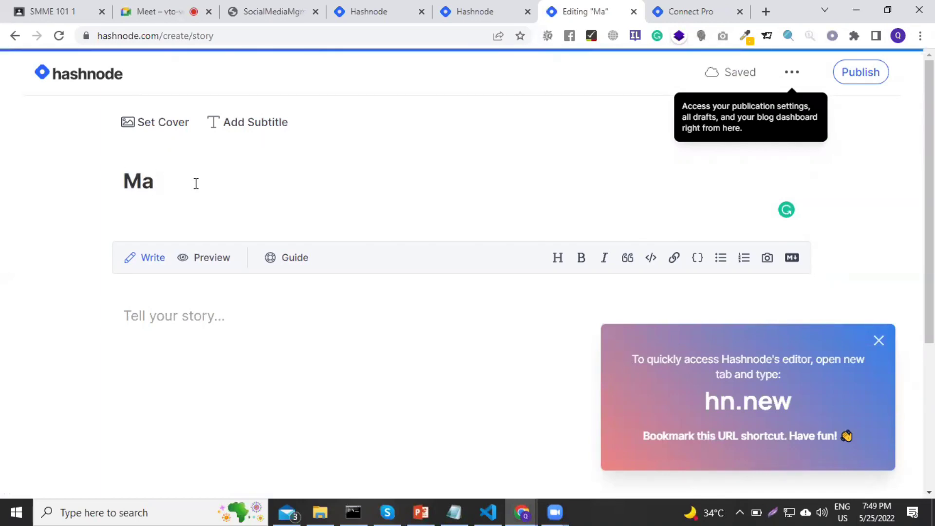
key(BackSpace)
key(BackSpace)
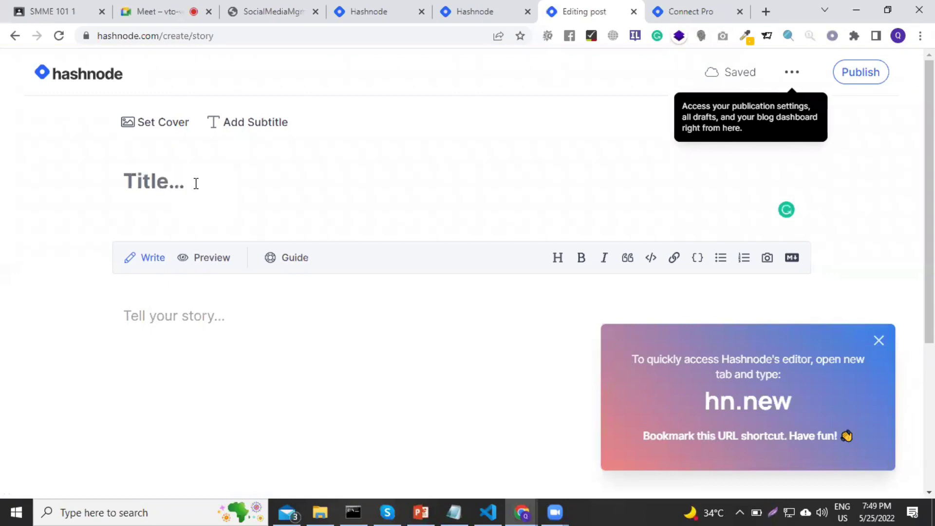
text(Socai)
key(BackSpace)
key(BackSpace)
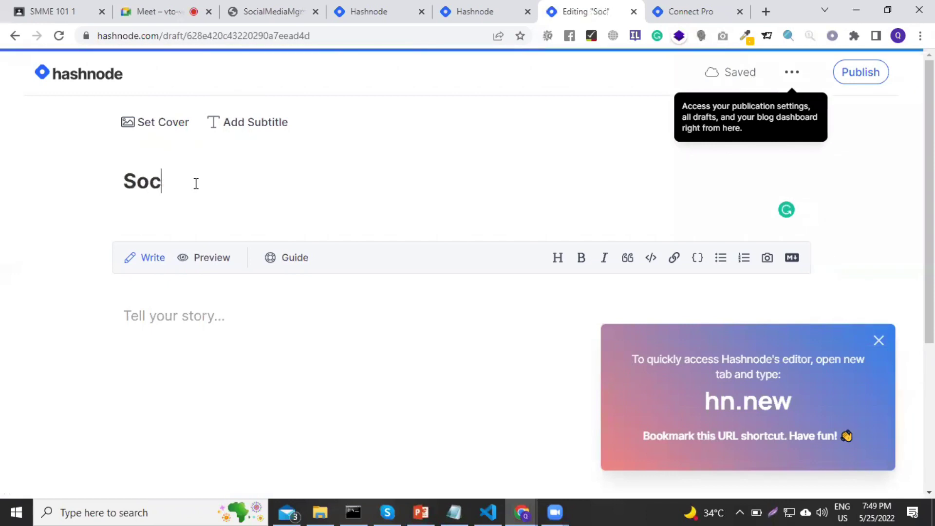
text(ial Platforms)
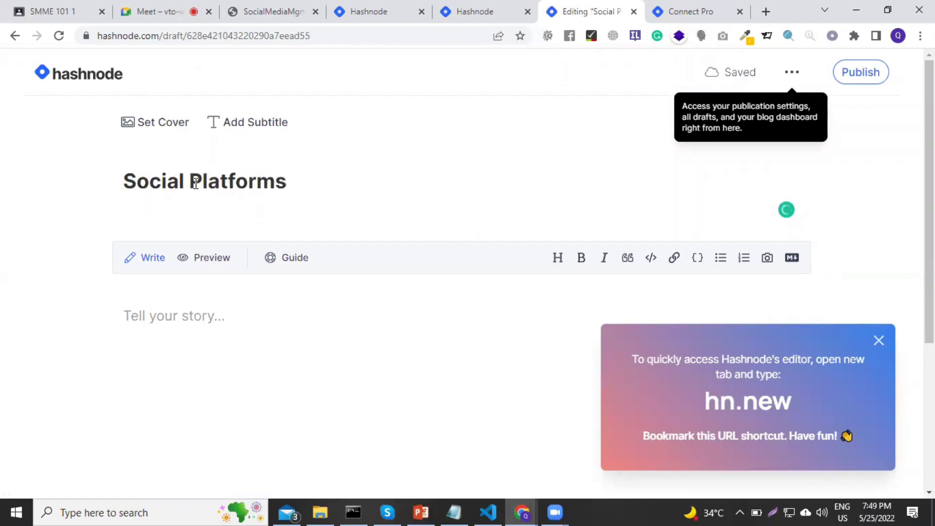
Step: Copy the text on social audio and video social media platforms (items 1 and 2) from page 23 of SocialMediaMgmtMarketing.pdf
click(182, 305)
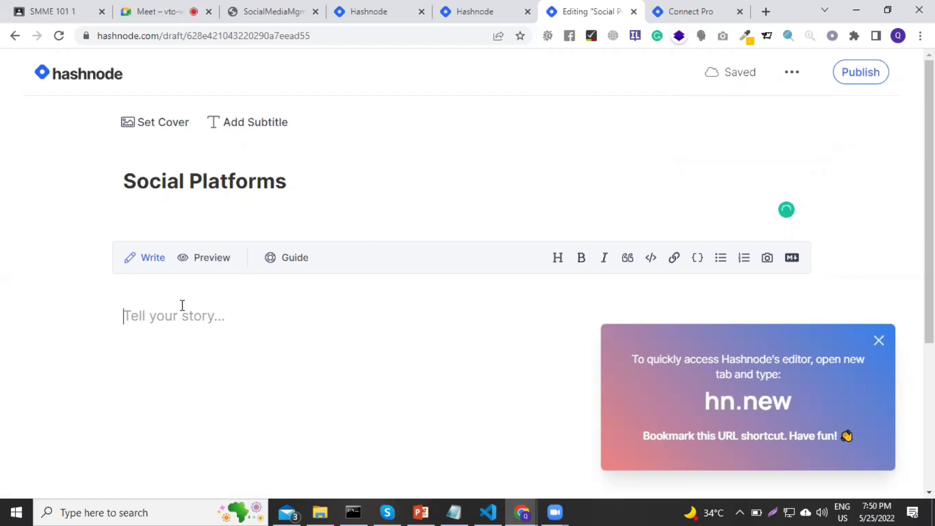
click(275, 11)
scroll(326, 264, up, 1)
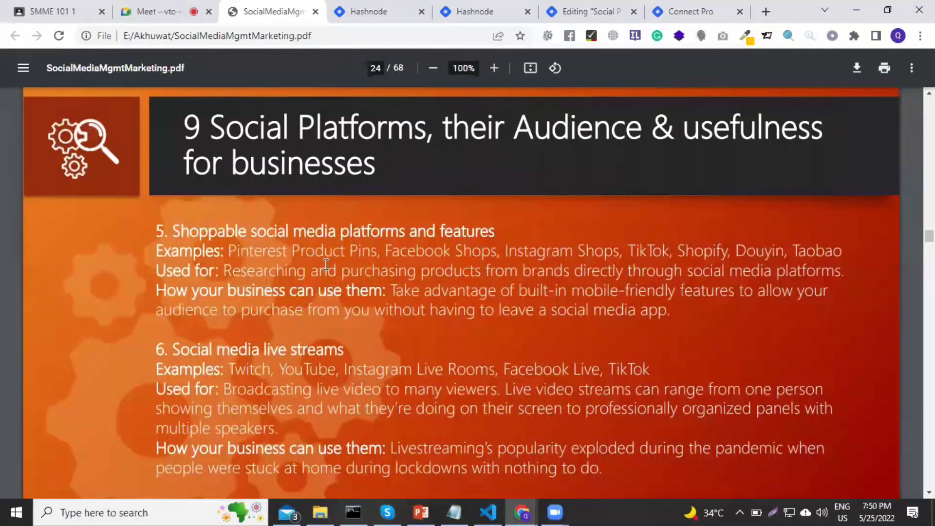
scroll(327, 265, up, 12)
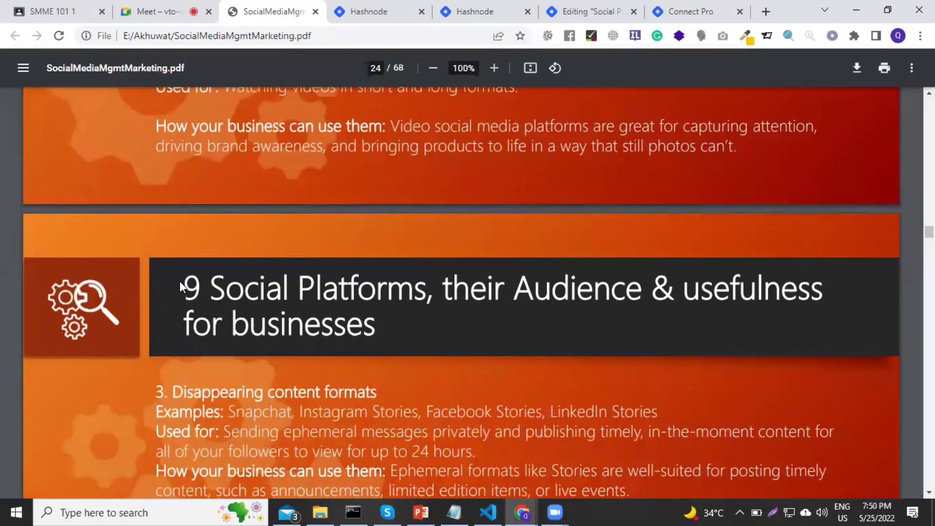
scroll(323, 278, down, 2)
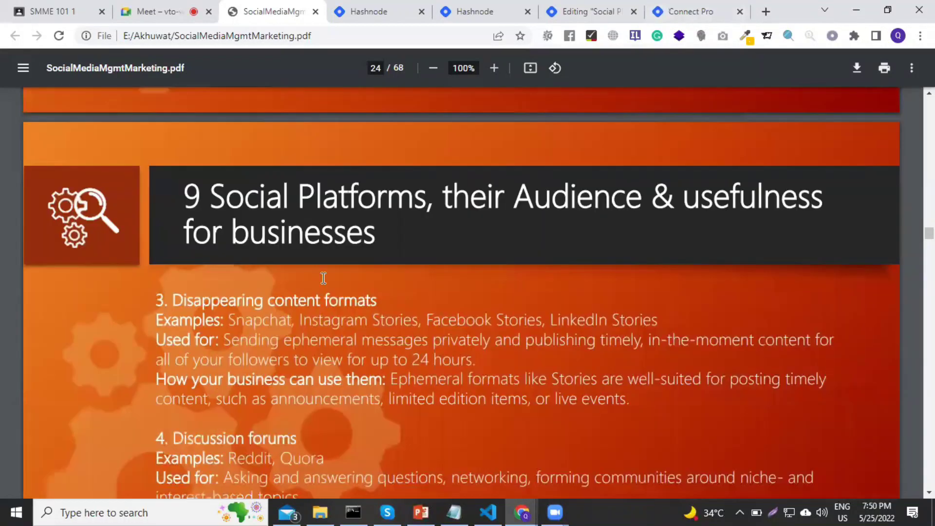
scroll(323, 278, down, 5)
scroll(323, 278, up, 4)
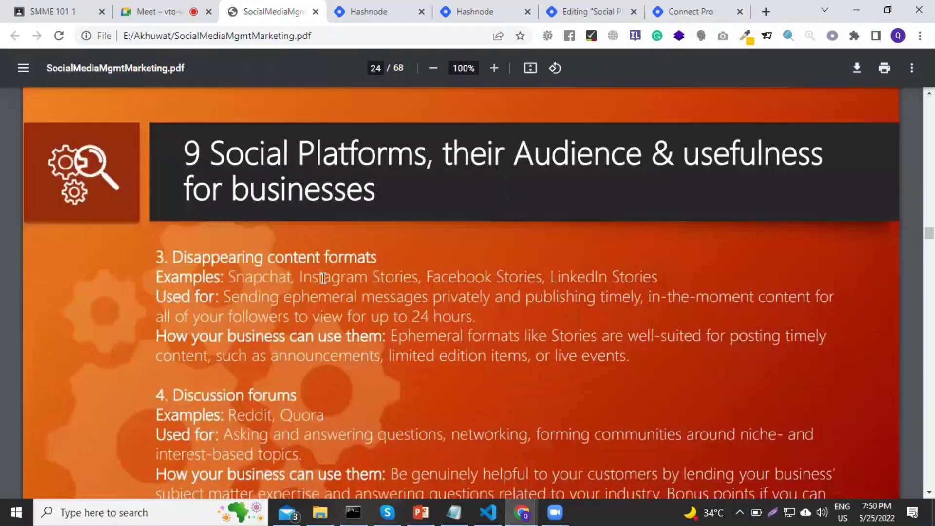
scroll(323, 278, up, 10)
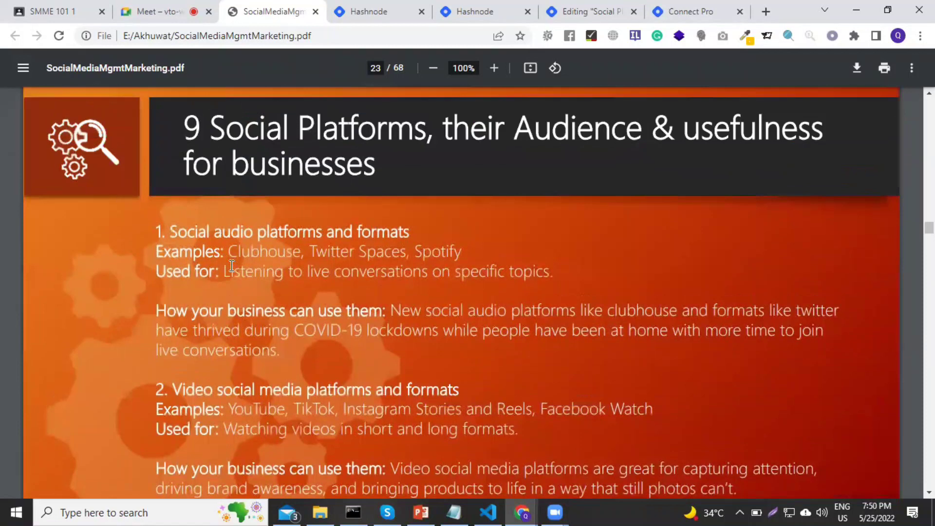
scroll(231, 266, down, 1)
drag(157, 159, 762, 421)
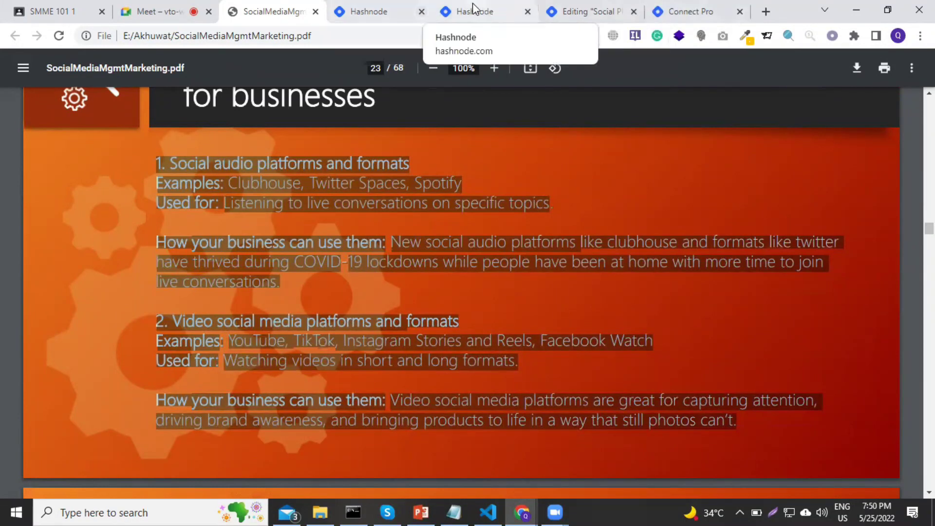
Step: Close the two spare Hashnode feed pages and paste the copied text into the body of the Social Platforms draft
click(487, 12)
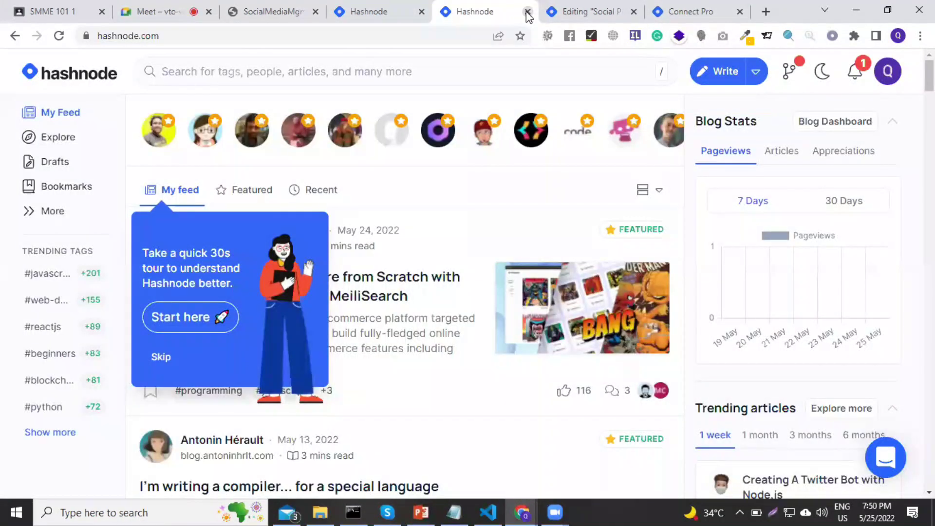
click(527, 12)
click(415, 14)
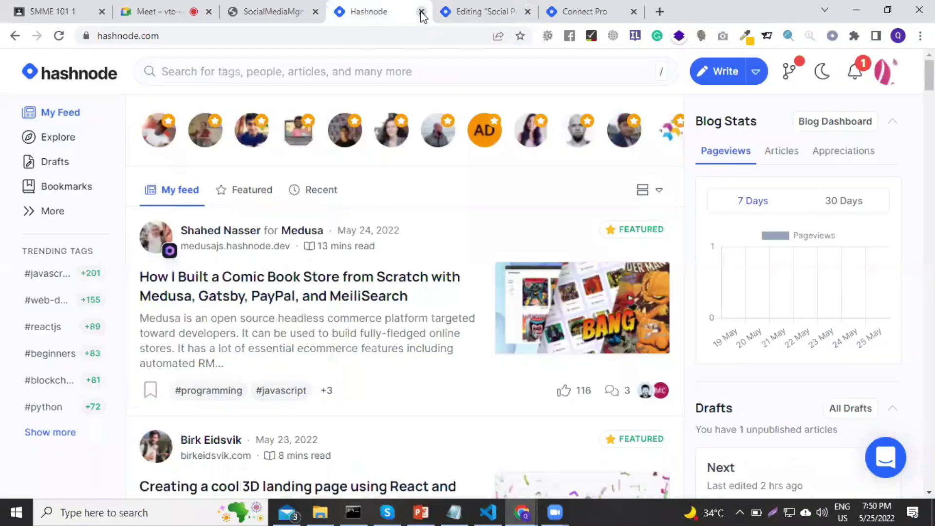
click(422, 12)
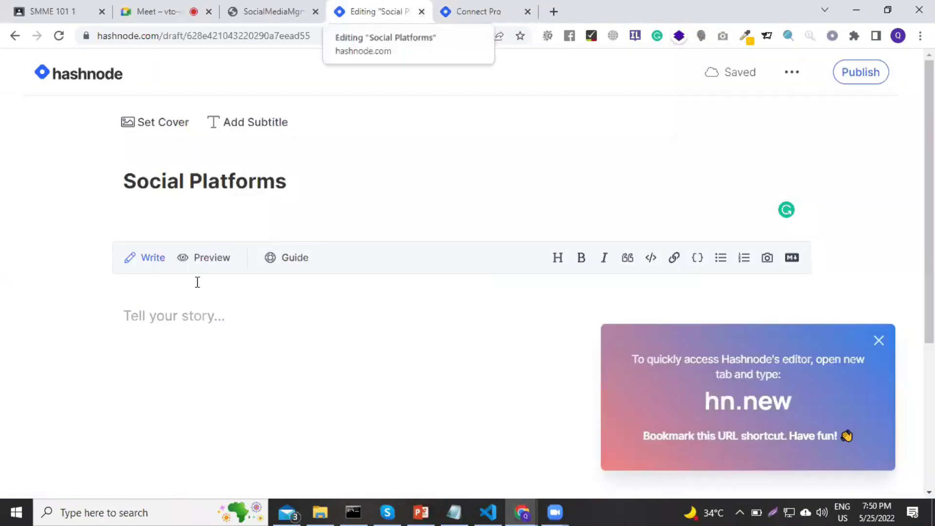
click(169, 314)
text(1. Social audio platforms and formats Examples: Clubhouse, Twitter Spaces, Spotify Used for: Listening to live conversations on specific topics. How your business can use them: New social audio platforms like clubhouse and formats like Twitter have thrived during COVID-19 lockdowns while people have been at home with more time to join live conversations. 2. Video social media platforms and formats Examples: YouTube, TikTok, Instagram Stories and Reels, Facebook Watch Used for: Watching videos in short and long formats. How your business can use them: Video social media platforms are great for capturing attention, driving brand awareness, and bringing products to life in a way that still photos can't.)
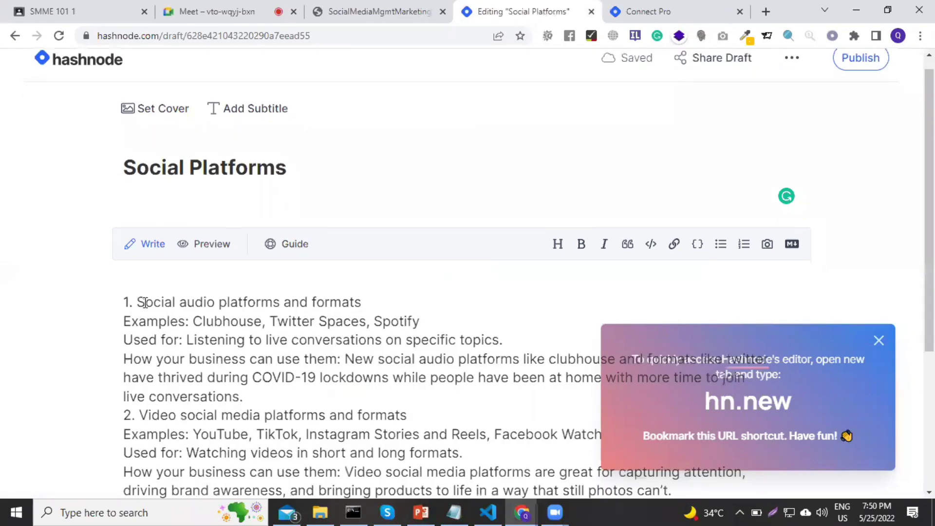
Step: Remove the numbering from both section headings and insert a blank line above "Video social media platforms and formats"
key(BackSpace)
key(BackSpace)
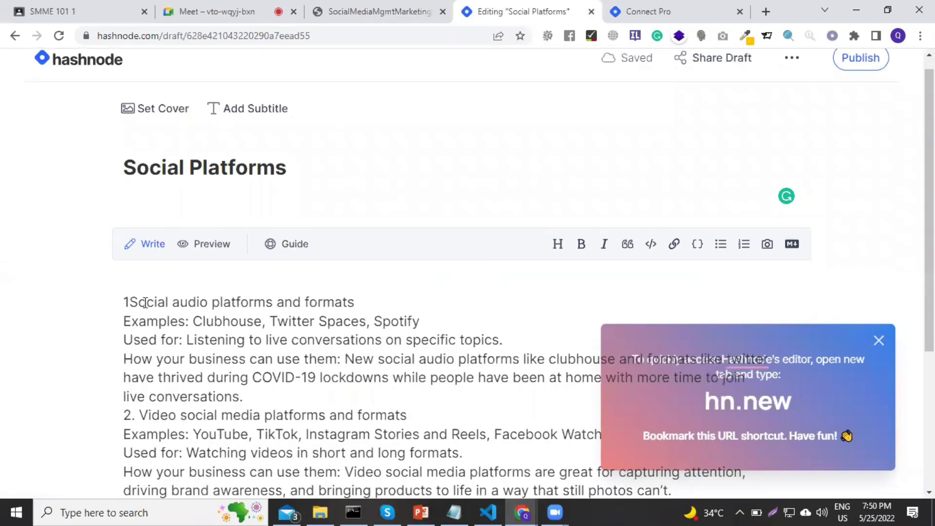
key(BackSpace)
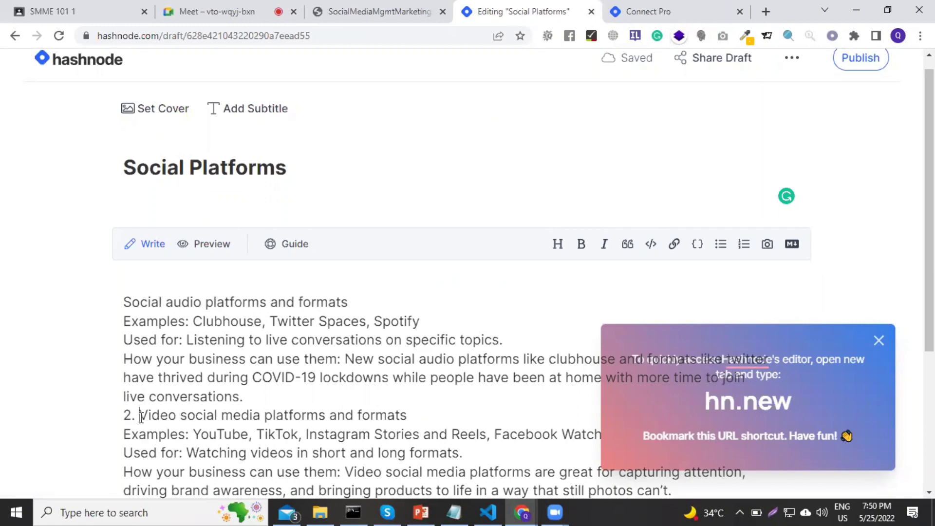
key(BackSpace)
key(BackSpace)
key(BackSpace)
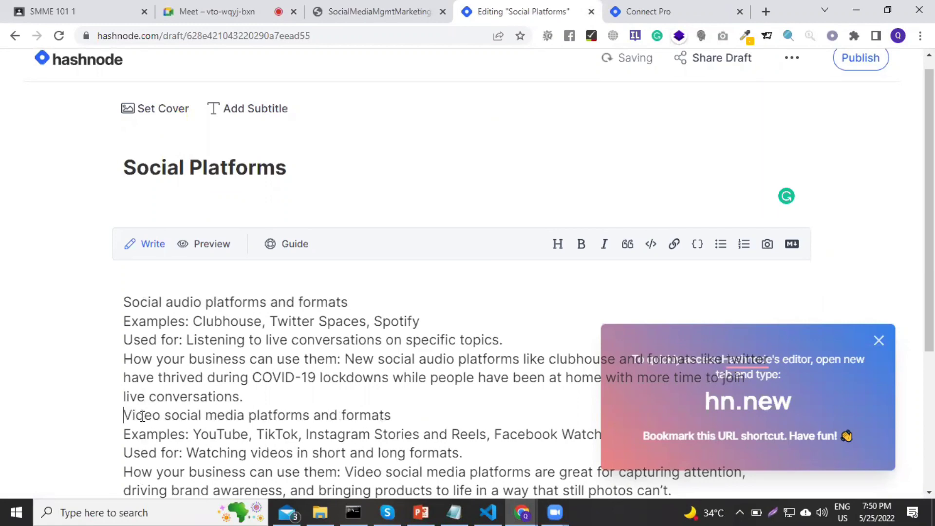
key(Return)
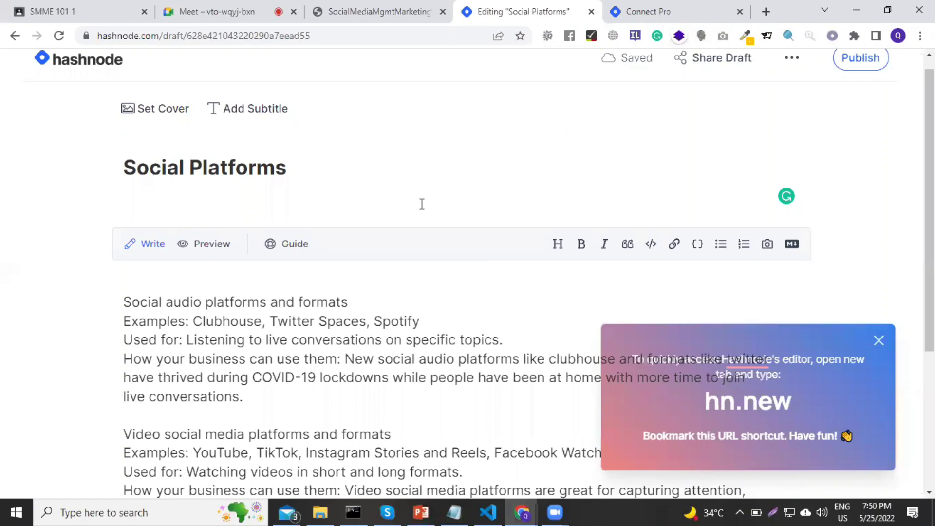
Step: Reload the public Connect Pro blog page and view the options in its account menu
click(649, 11)
click(876, 89)
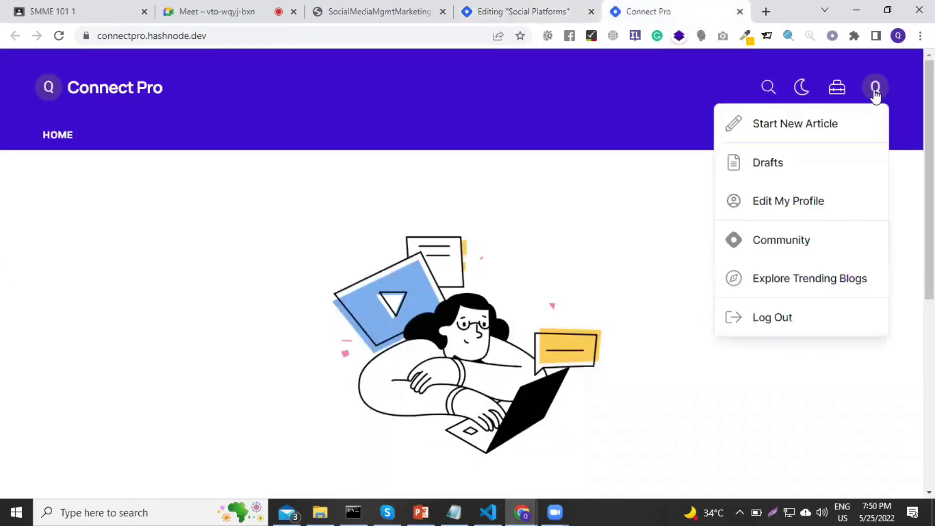
click(295, 112)
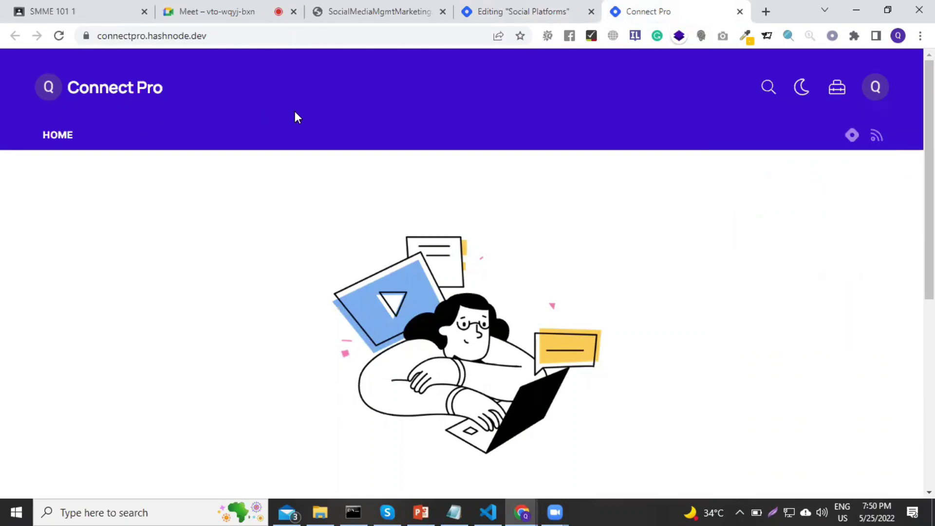
click(61, 36)
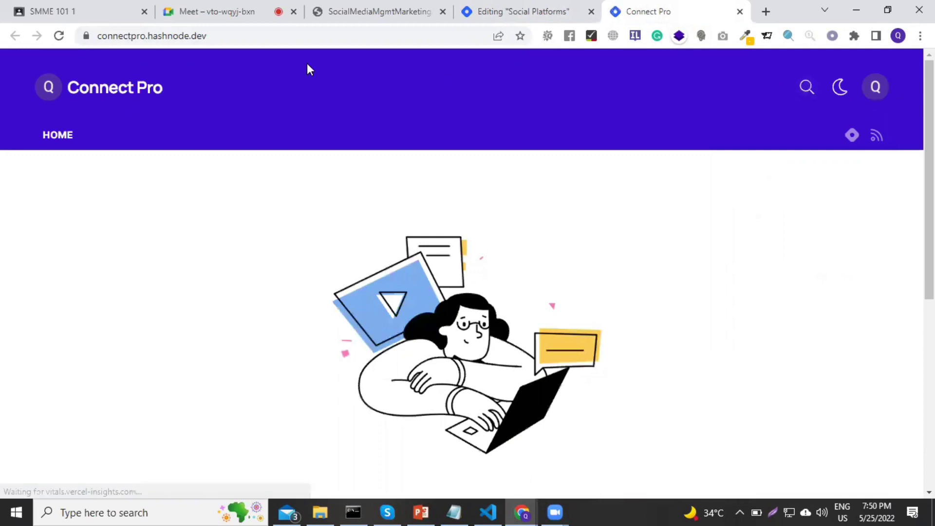
click(875, 88)
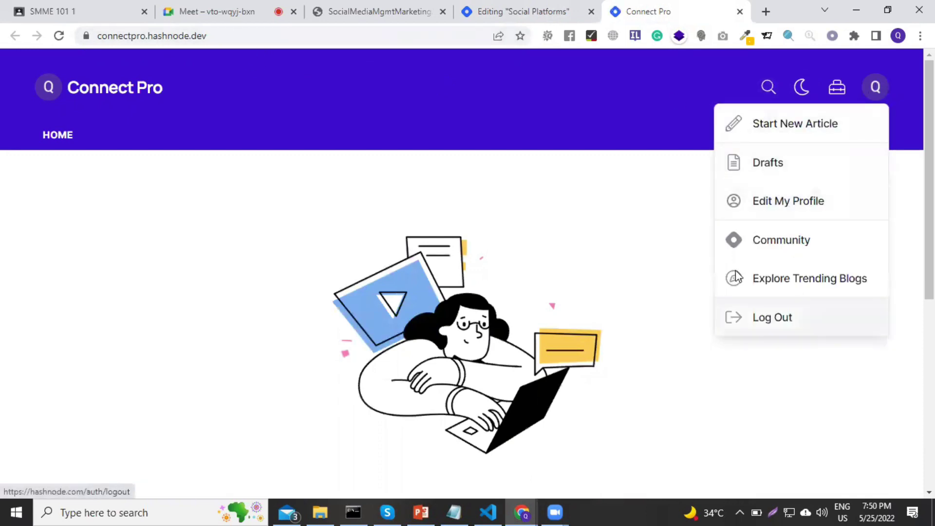
Step: Go to the Hashnode home page and look through the account menu and its blog options
click(288, 35)
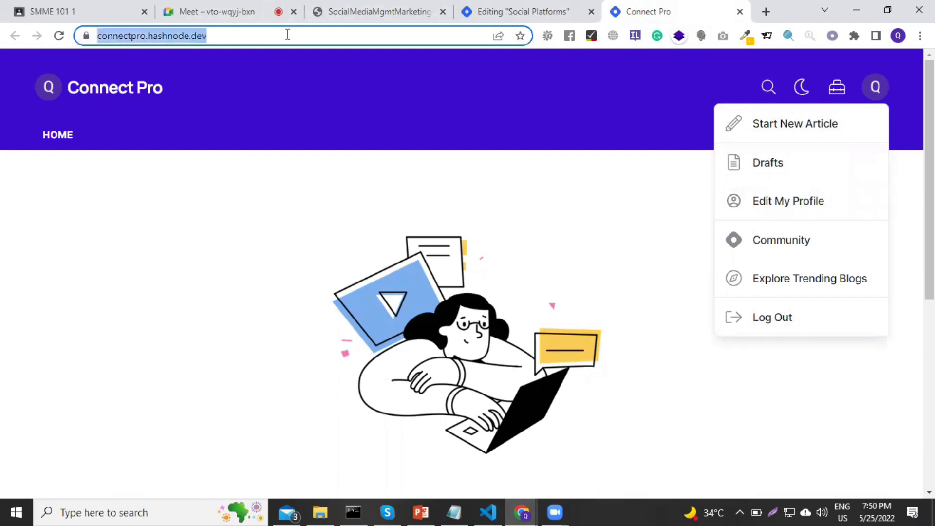
text(has)
key(Return)
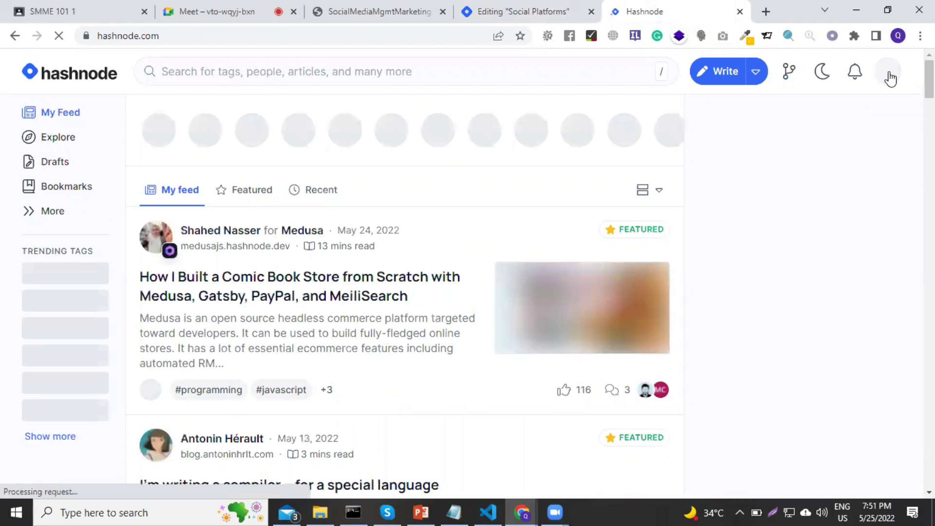
click(889, 74)
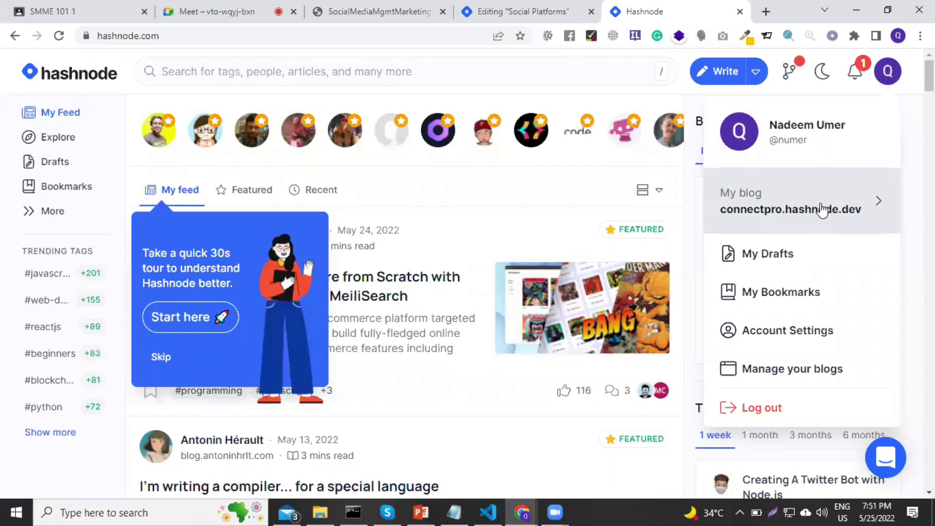
click(822, 211)
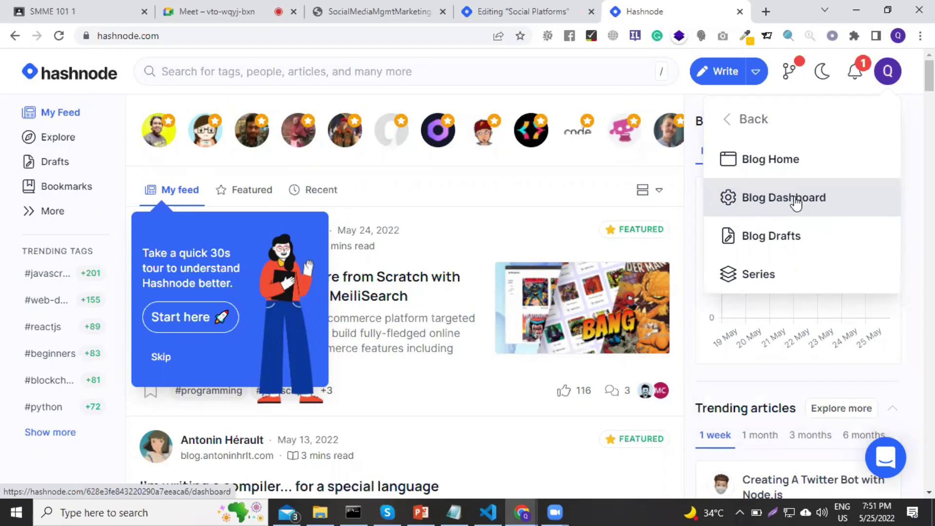
click(733, 127)
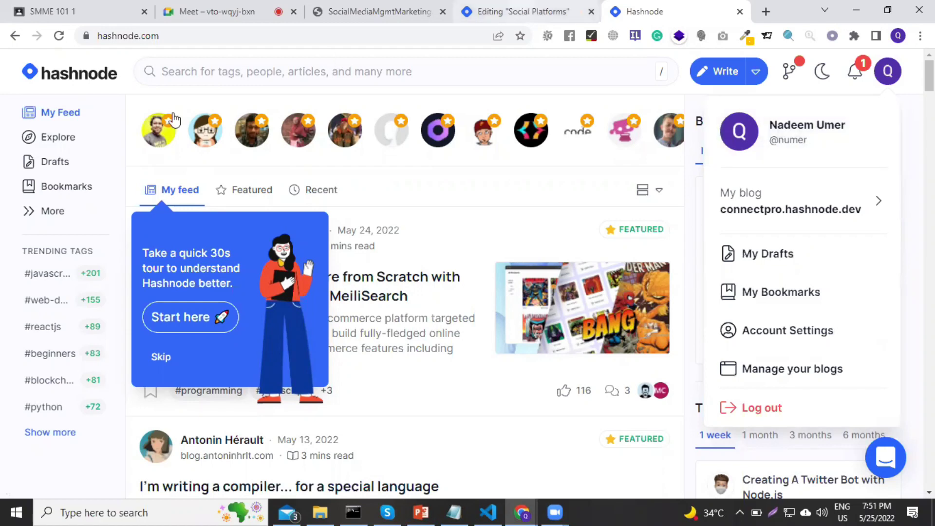
Step: Return to the Social Platforms draft and insert a blank line below the "Video social media platforms and formats" heading
key(ctrl+Page_Up)
scroll(295, 311, down, 4)
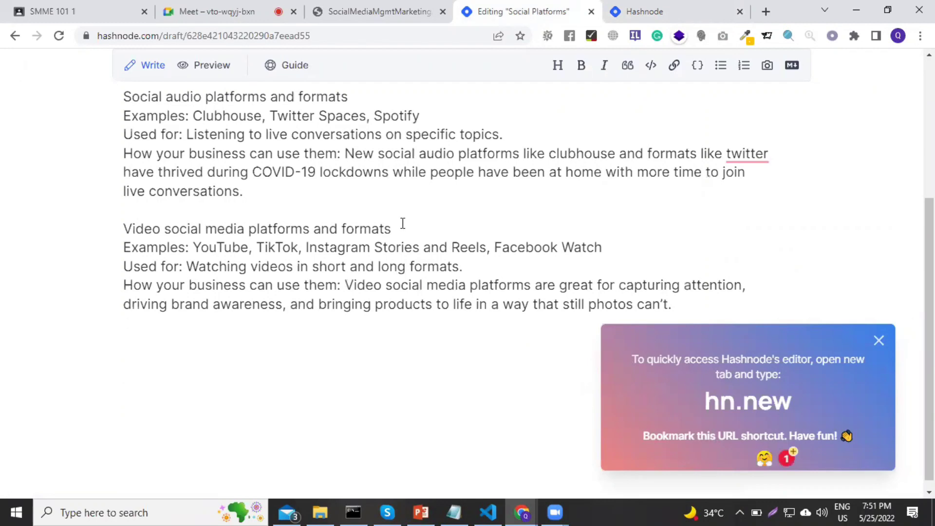
click(124, 233)
click(124, 247)
key(Return)
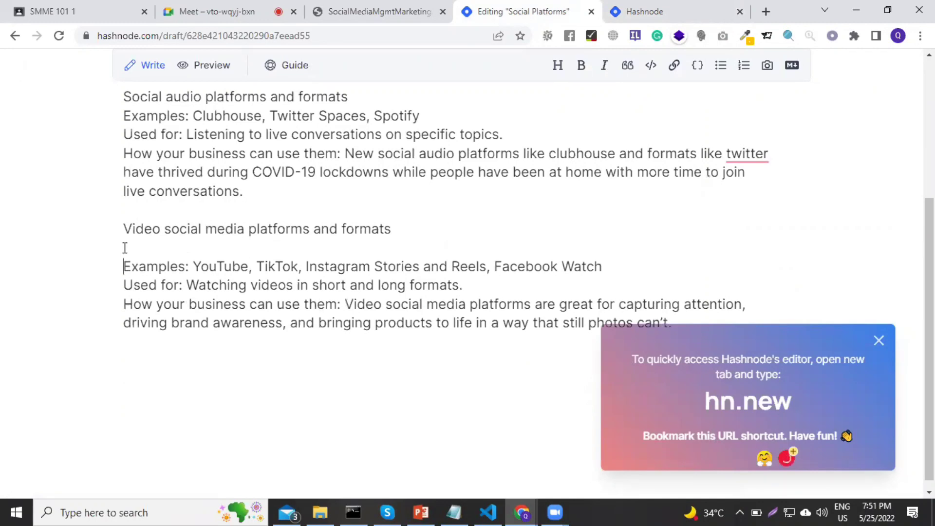
Step: Insert blank lines above the "Used for" and "How your business can use them" paragraphs in the video social media section
click(122, 283)
key(Return)
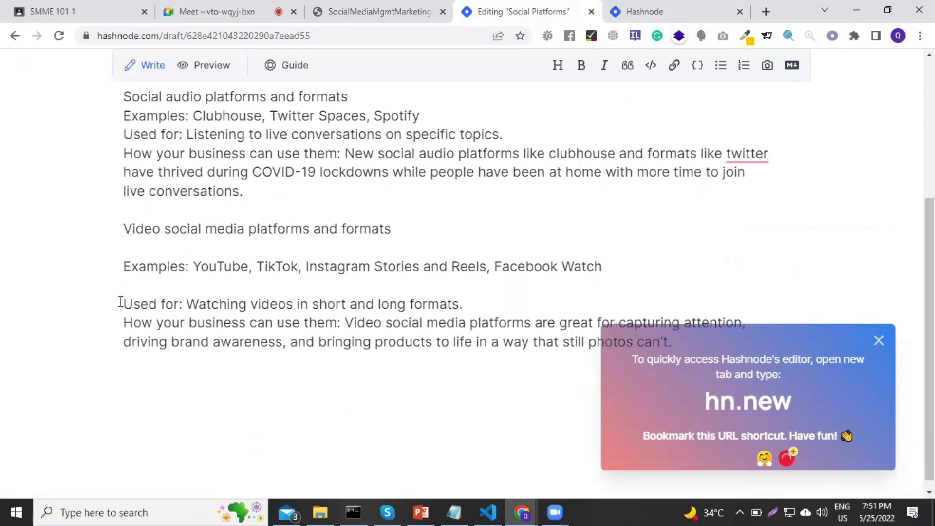
click(125, 321)
key(Return)
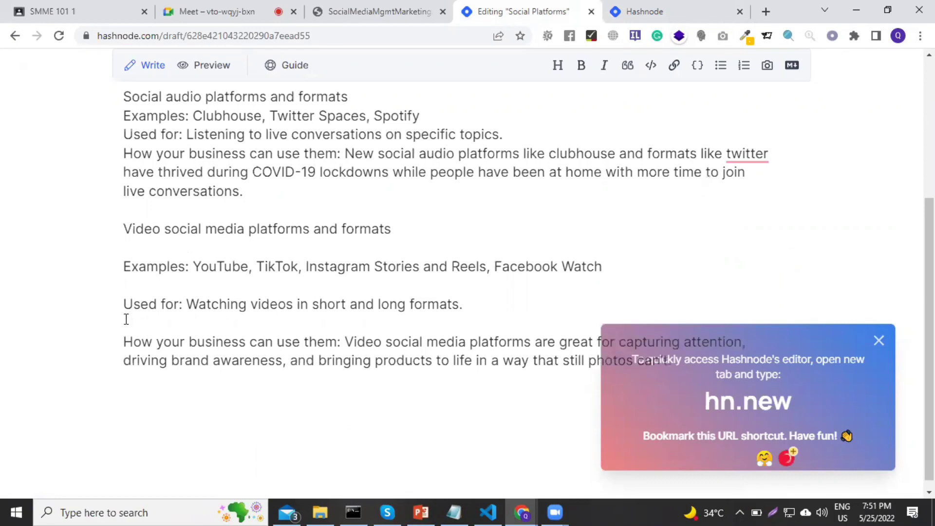
Step: Separate the heading, "Examples", "Used for" and "How your business can use them" paragraphs of the social audio section with blank lines
click(124, 151)
key(Return)
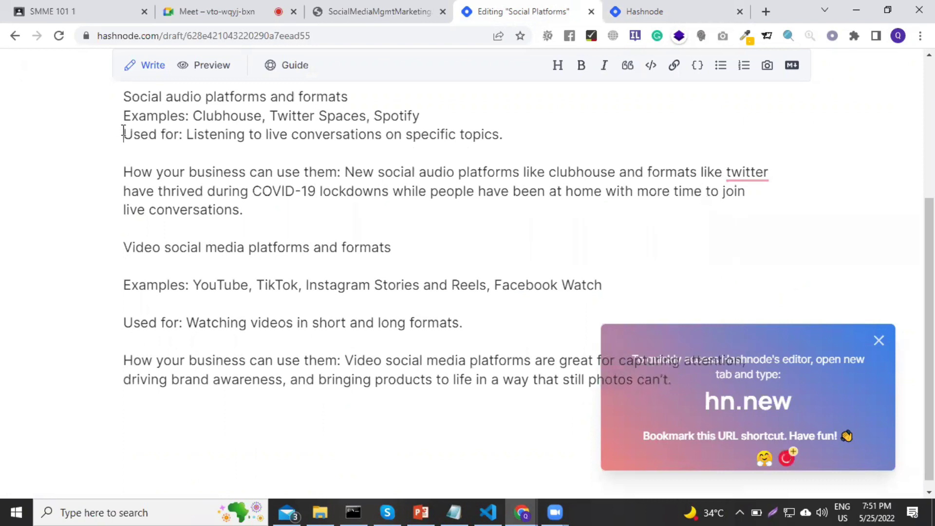
click(124, 132)
key(Return)
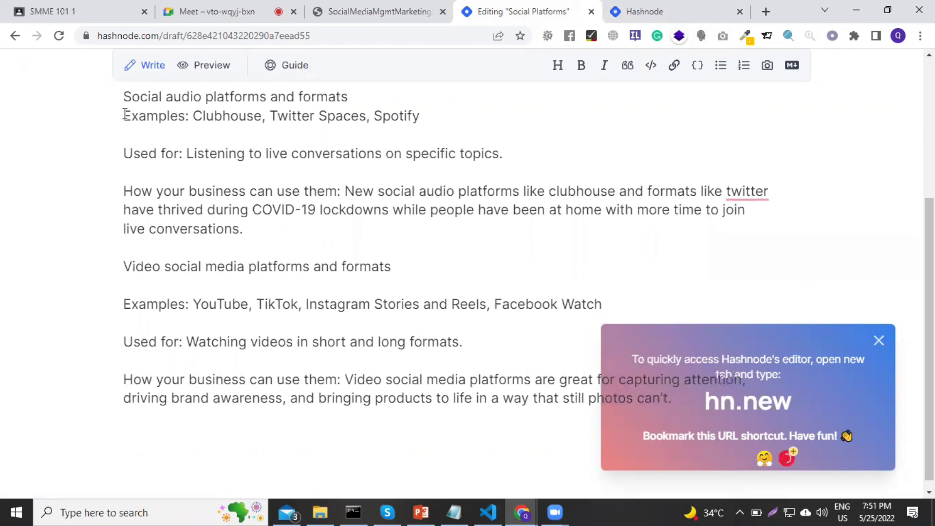
key(Return)
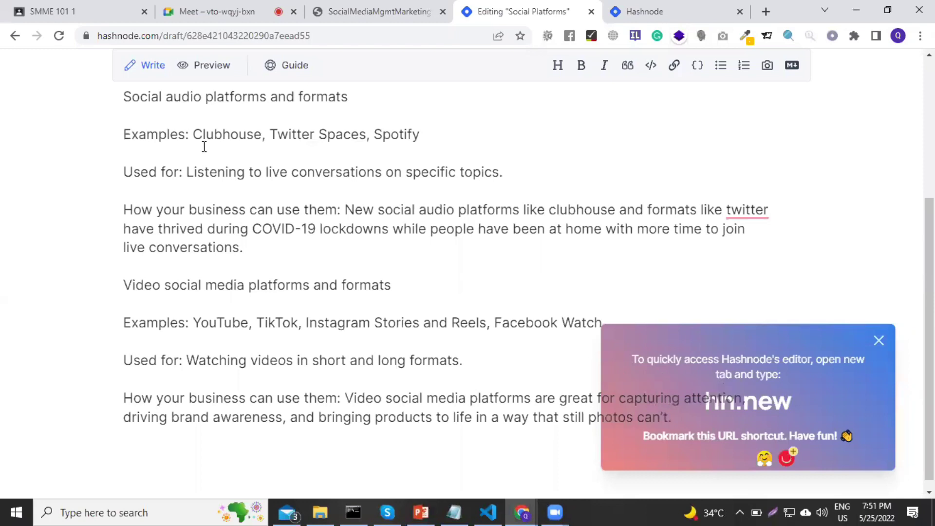
Step: Make the "Social audio platforms and formats" and "Video social media platforms and formats" headings bold
scroll(170, 259, up, 4)
scroll(122, 232, down, 1)
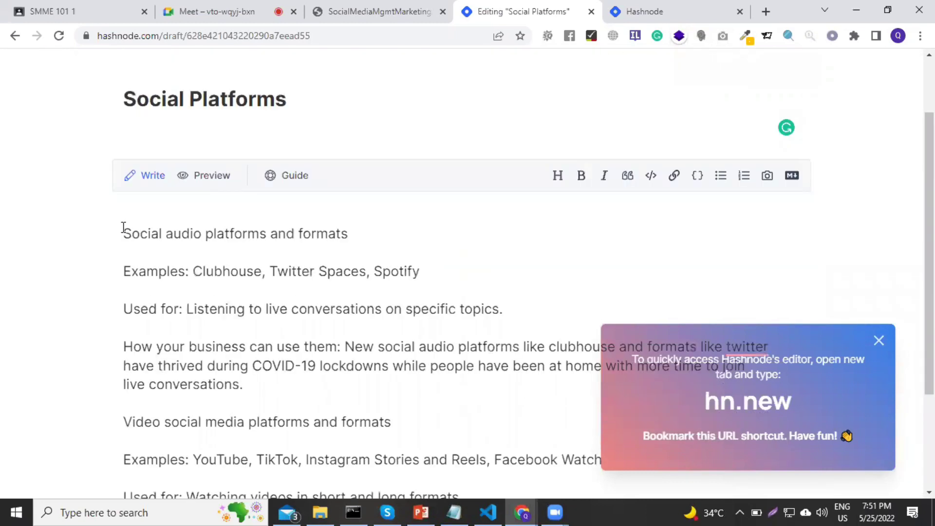
triple_click(396, 230)
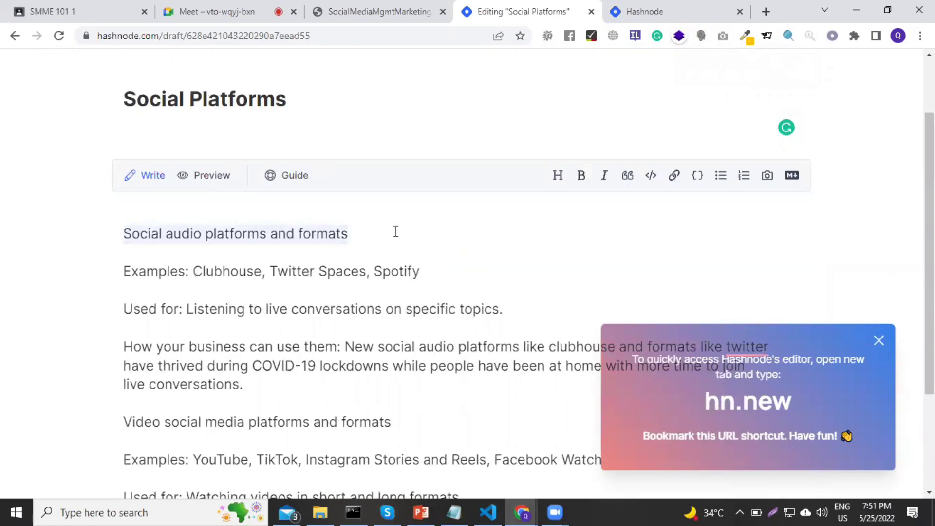
click(582, 181)
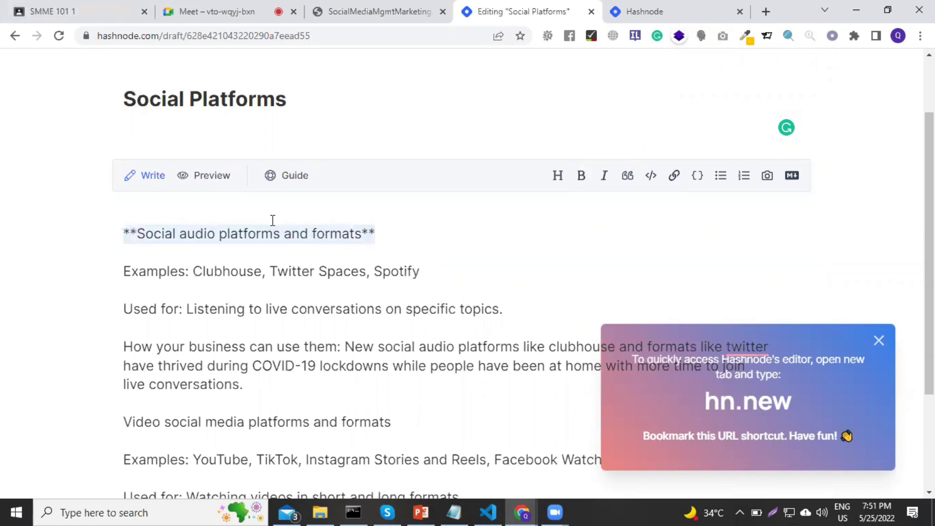
scroll(133, 234, down, 3)
drag(127, 281, 392, 283)
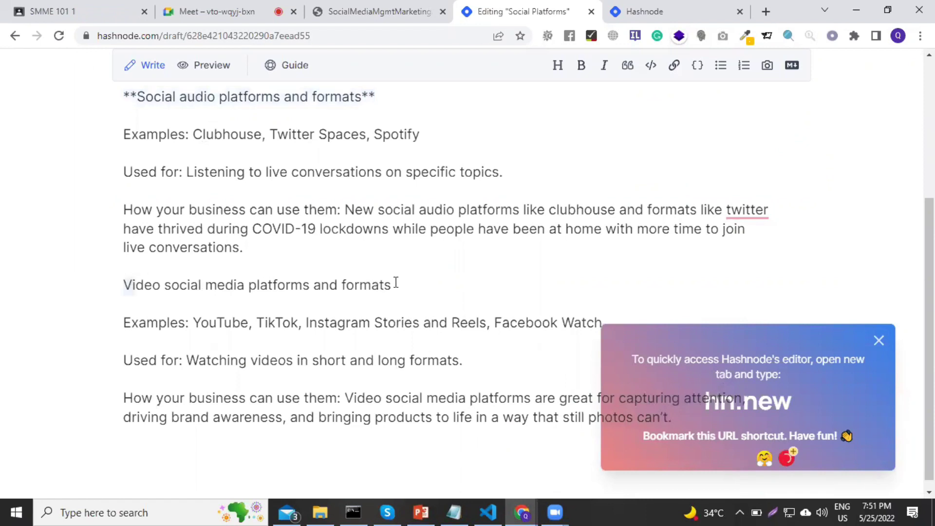
click(584, 70)
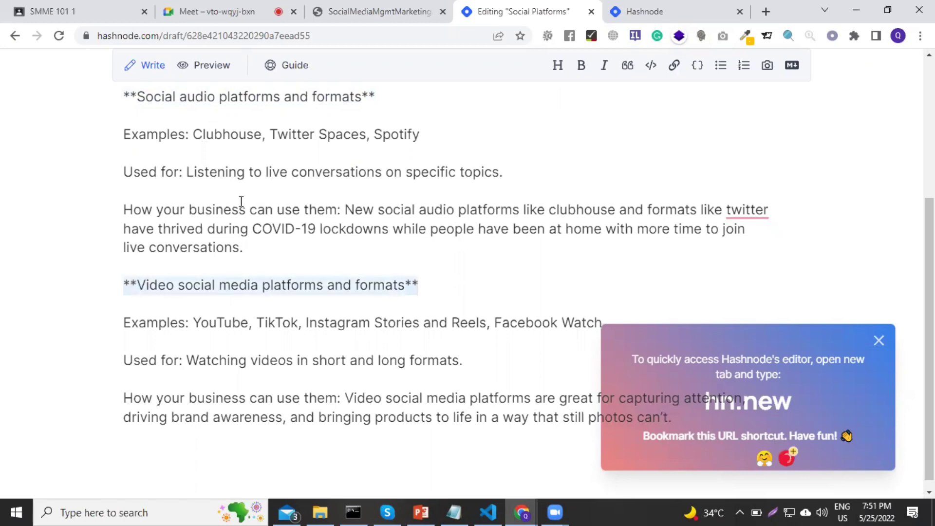
Step: Dismiss the hn.new shortcut tip and look over the formatted draft
scroll(241, 201, up, 3)
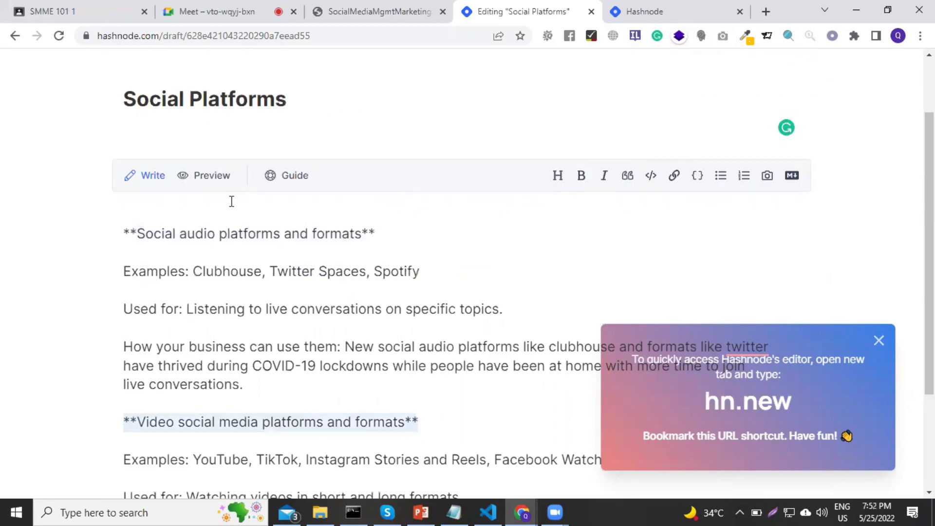
scroll(877, 385, down, 2)
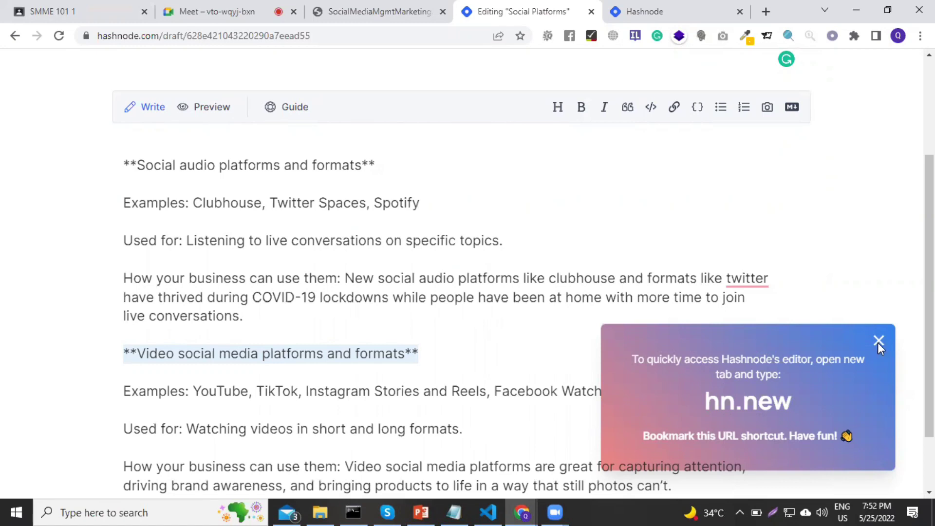
click(878, 346)
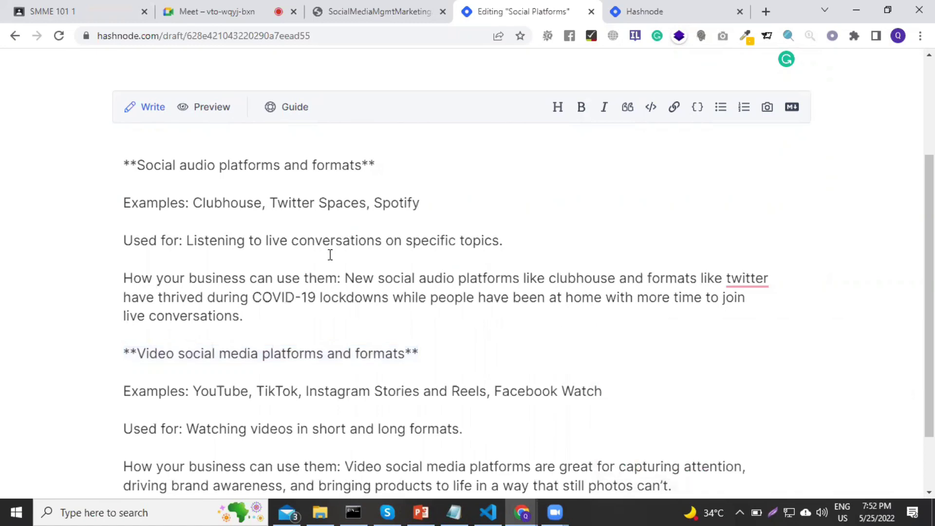
scroll(360, 229, down, 2)
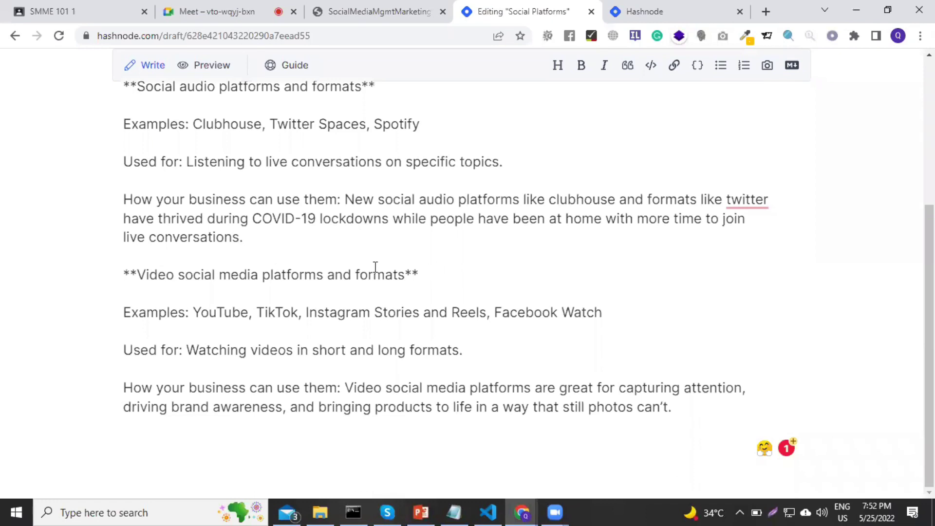
scroll(340, 241, up, 4)
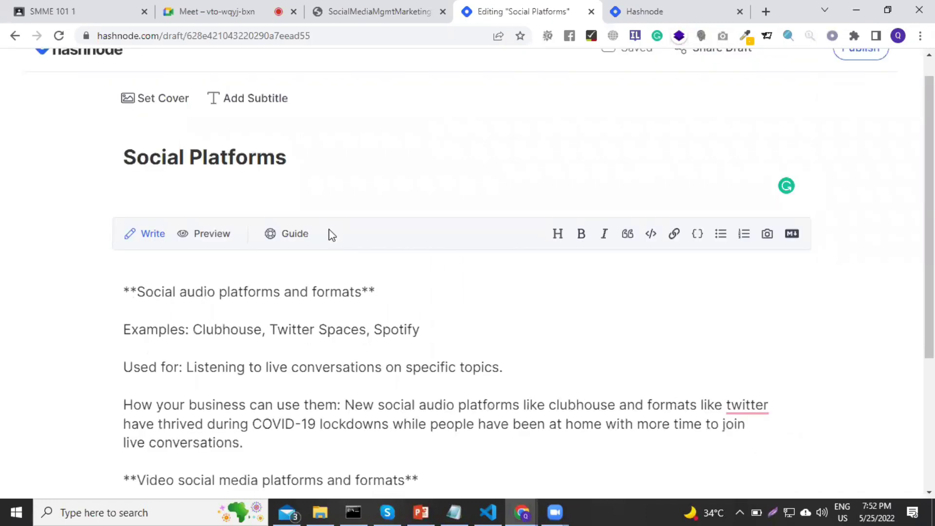
scroll(331, 235, up, 1)
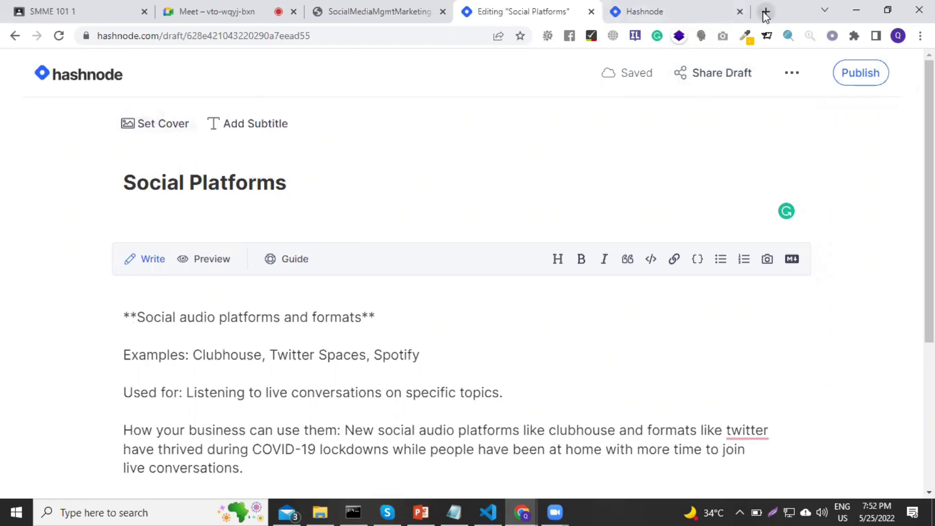
key(ctrl+t)
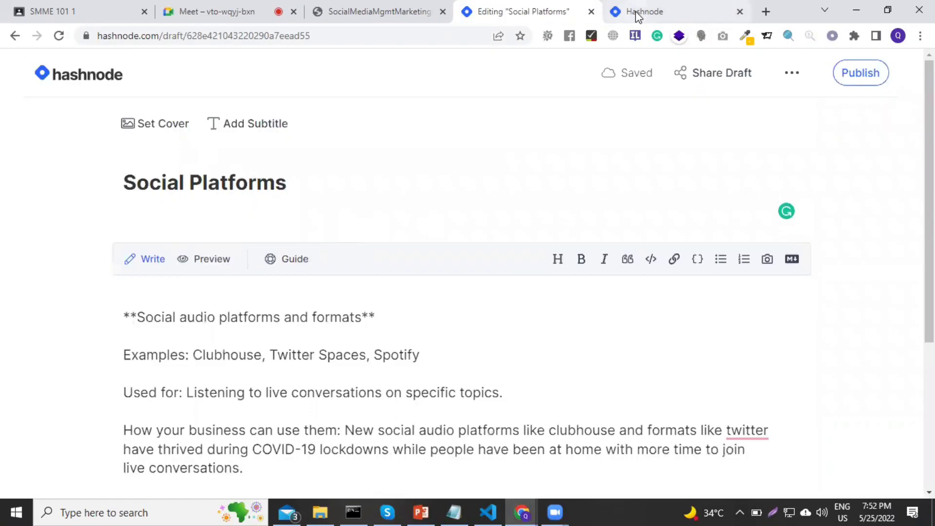
Step: Start uploading a cover image, browse the Downloads folder for it and enlarge the file chooser
click(156, 126)
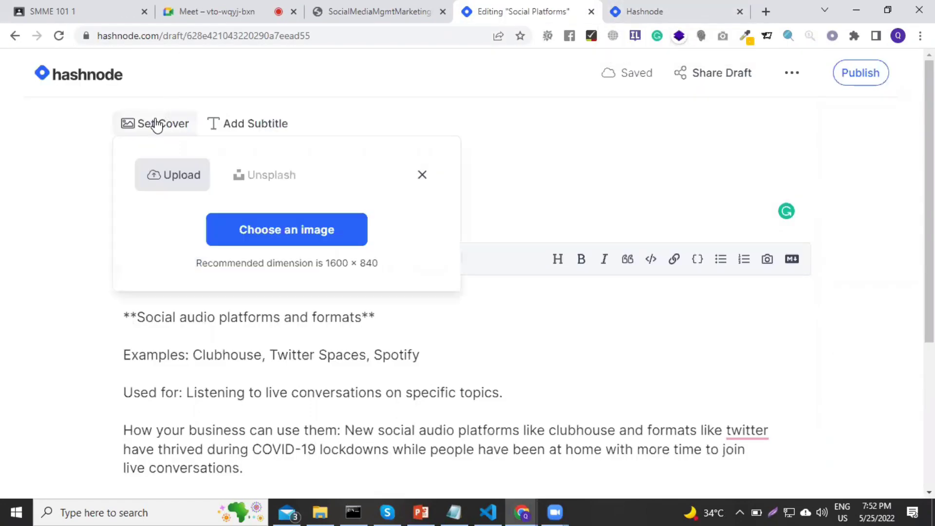
click(273, 229)
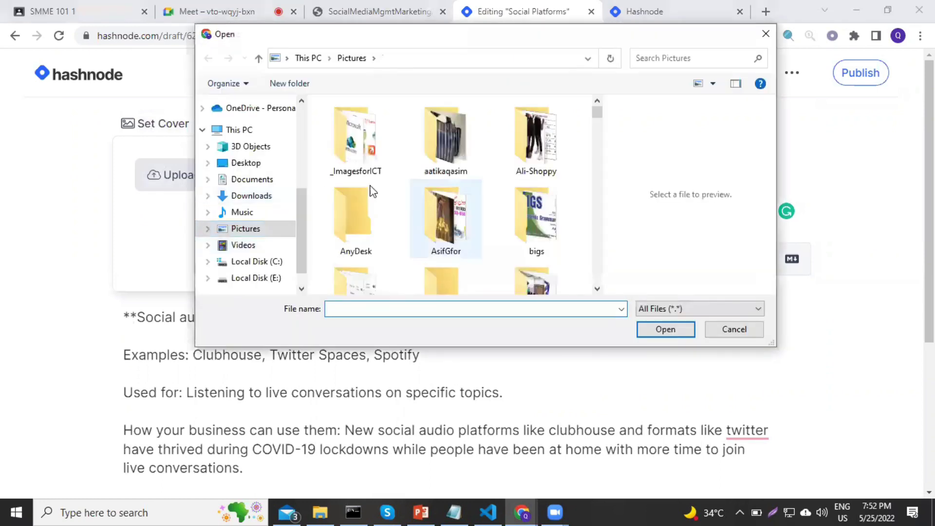
click(239, 198)
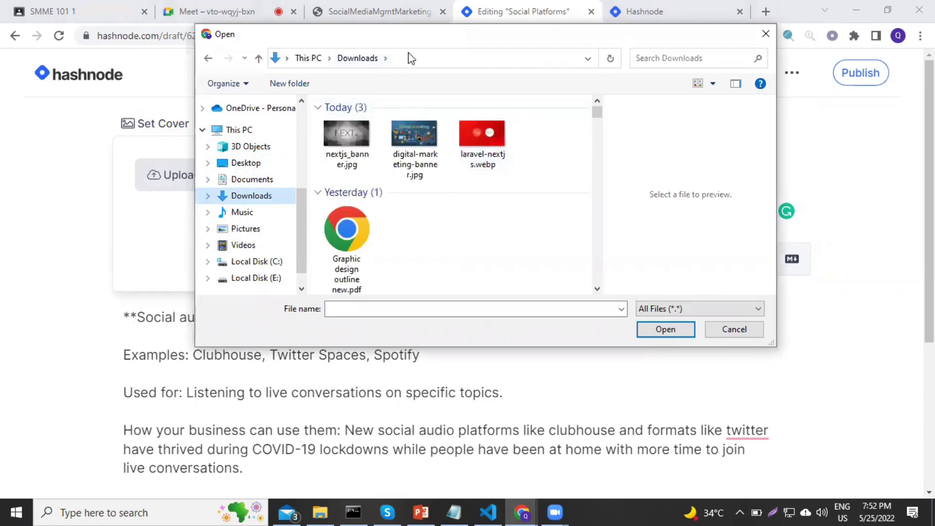
click(664, 59)
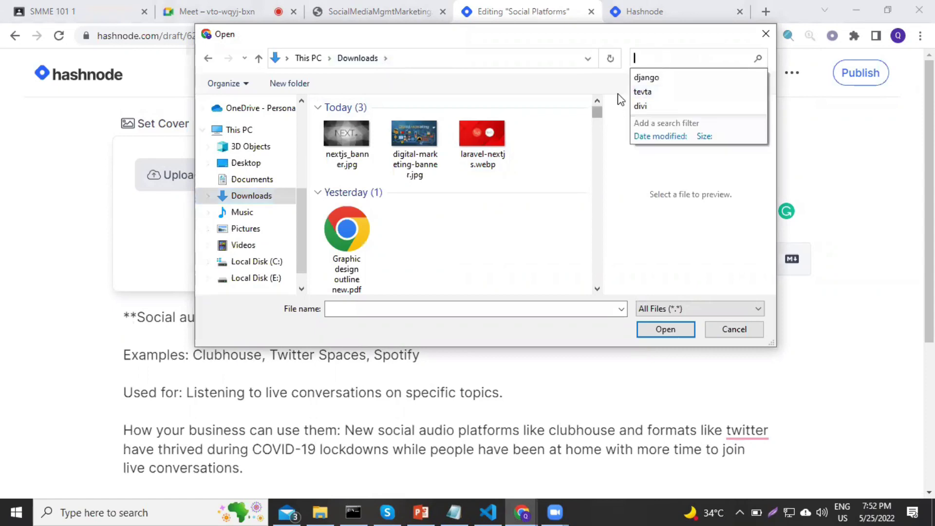
drag(598, 111, 598, 129)
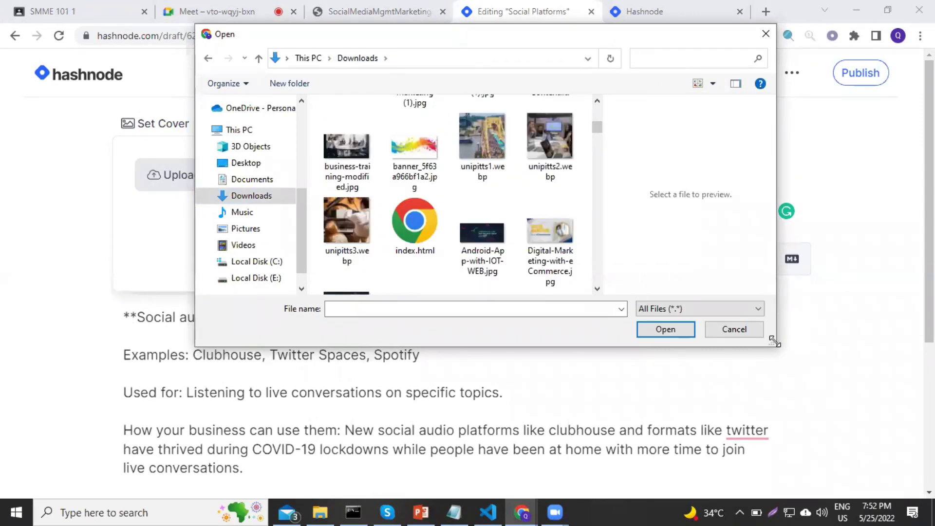
drag(774, 341, 859, 422)
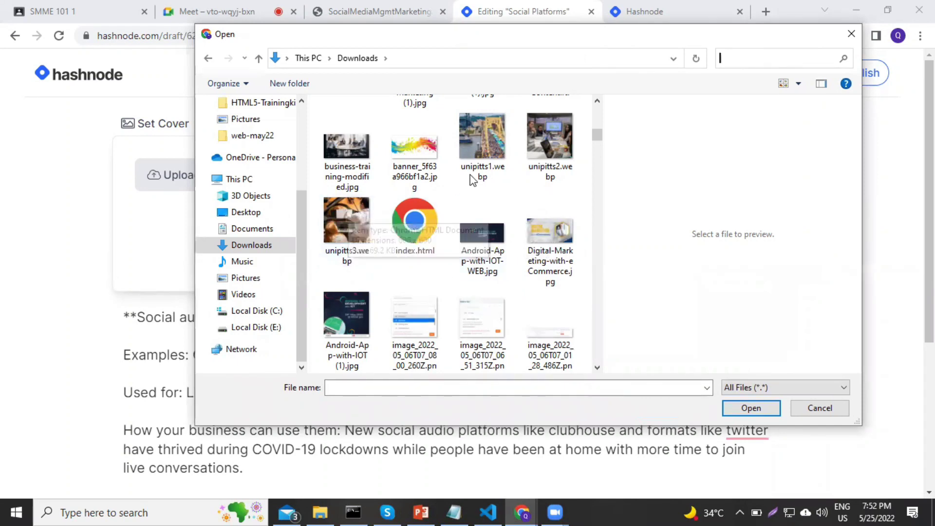
Step: Upload Digital-Marketing-with-eCommerce.jpg as the article's cover and check how it looks above the title
scroll(474, 195, down, 1)
scroll(474, 195, down, 2)
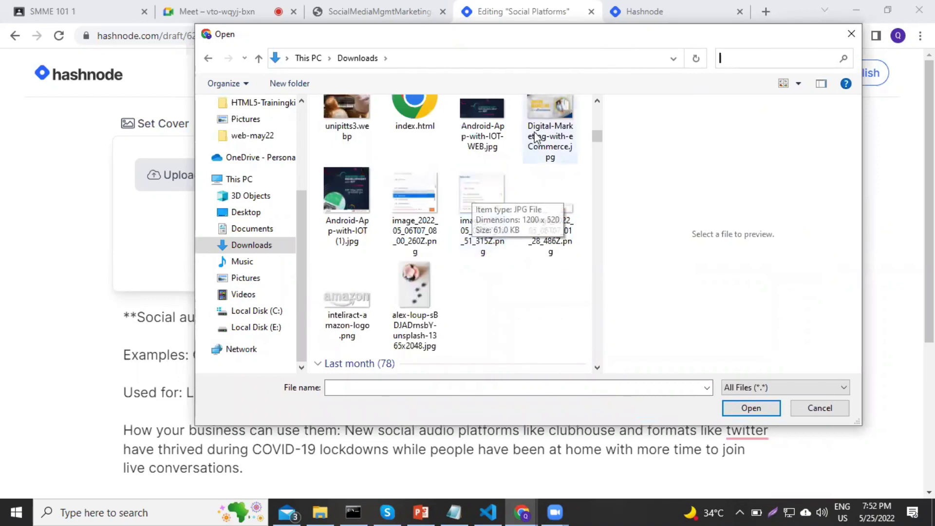
click(545, 103)
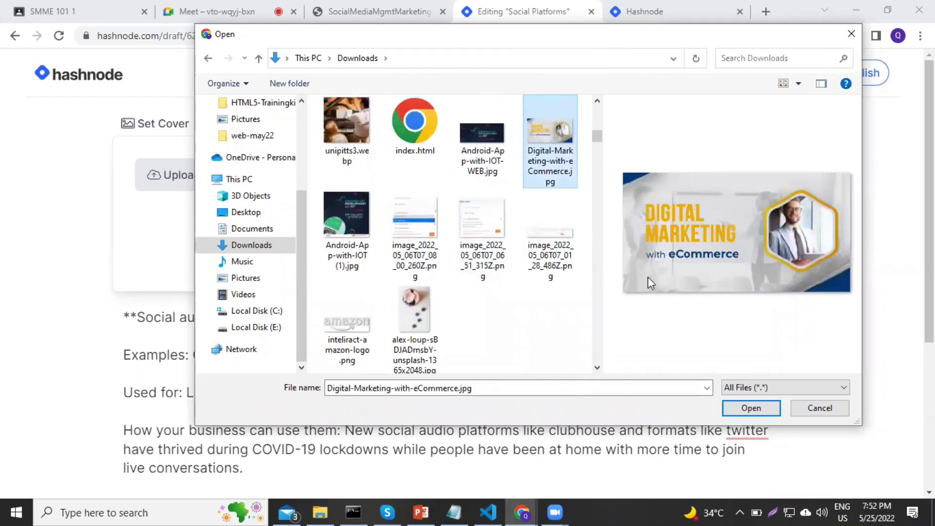
click(774, 408)
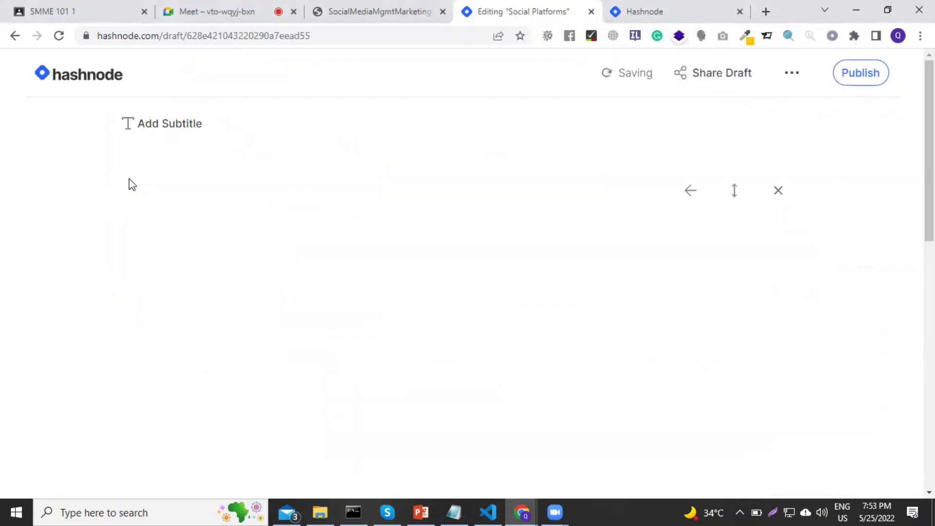
scroll(189, 235, down, 1)
scroll(186, 230, down, 3)
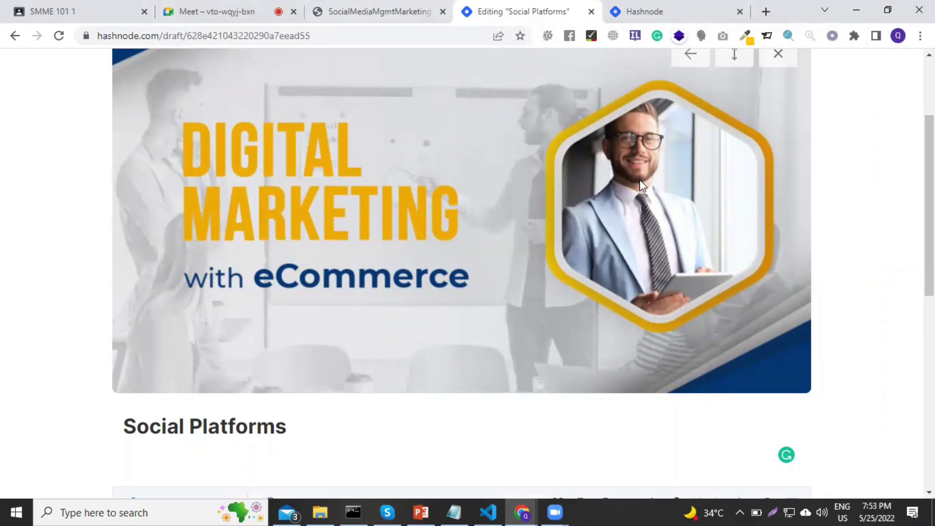
scroll(670, 171, up, 3)
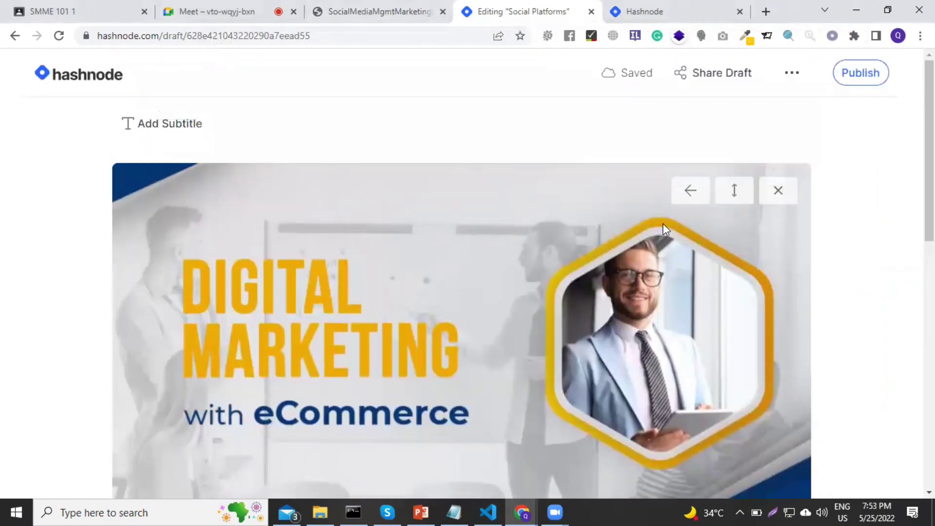
scroll(646, 273, down, 6)
scroll(391, 190, down, 6)
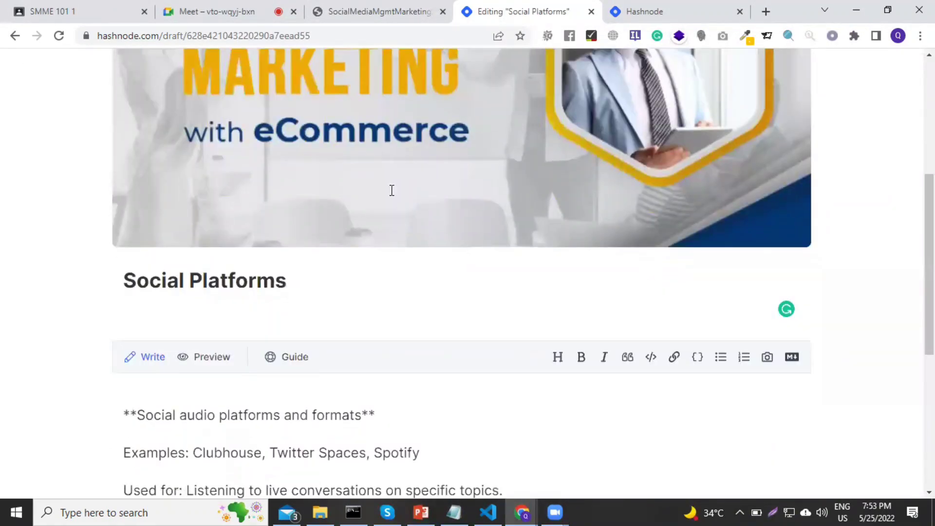
scroll(393, 196, up, 12)
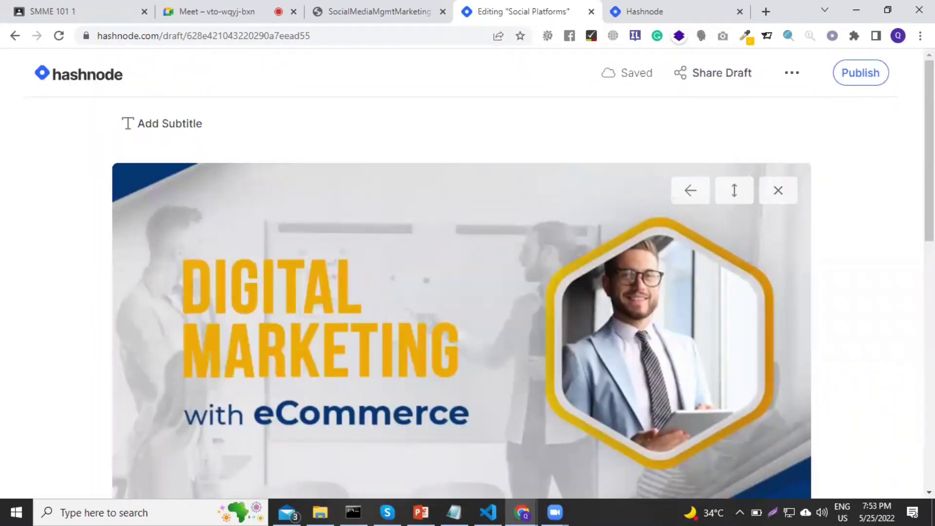
Step: Open the article's publish settings and review the blog, post slug and tag options
click(858, 77)
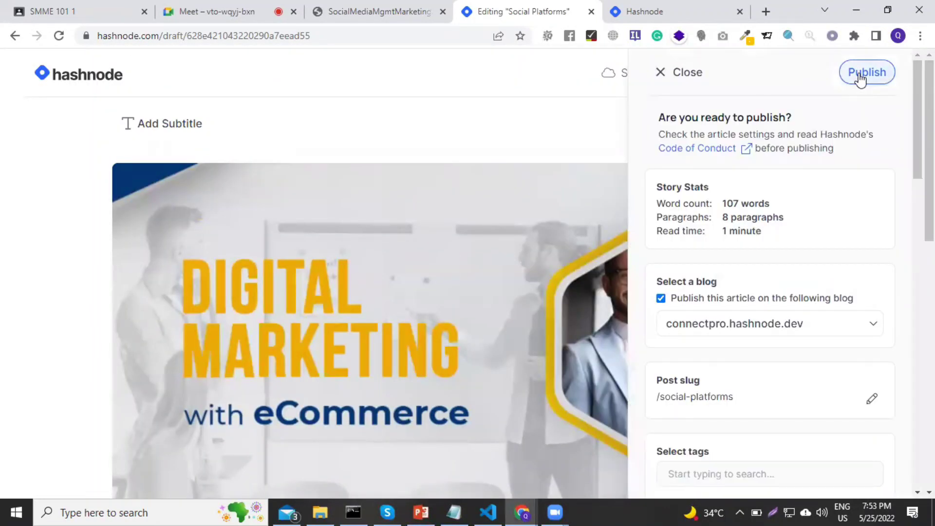
scroll(917, 146, down, 2)
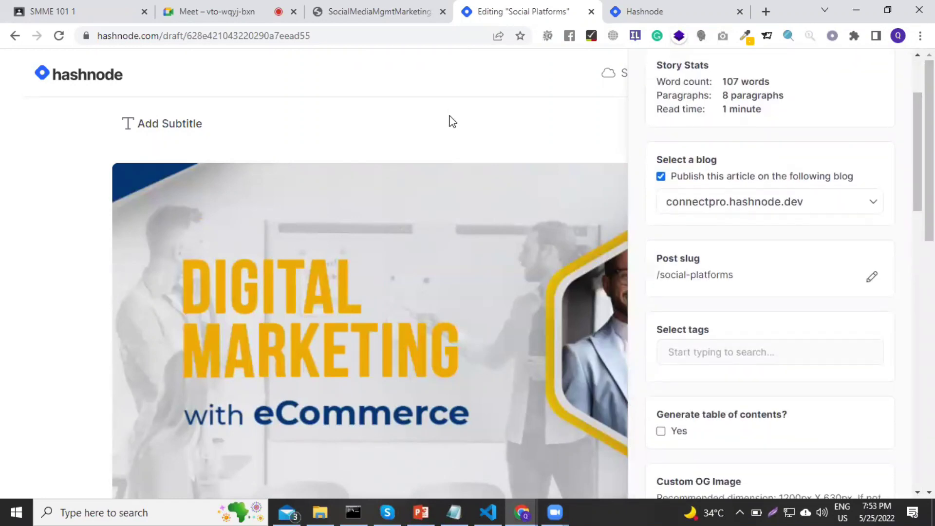
Step: Change the article's title to "Digital Platforms used for eCommerce"
scroll(249, 155, down, 8)
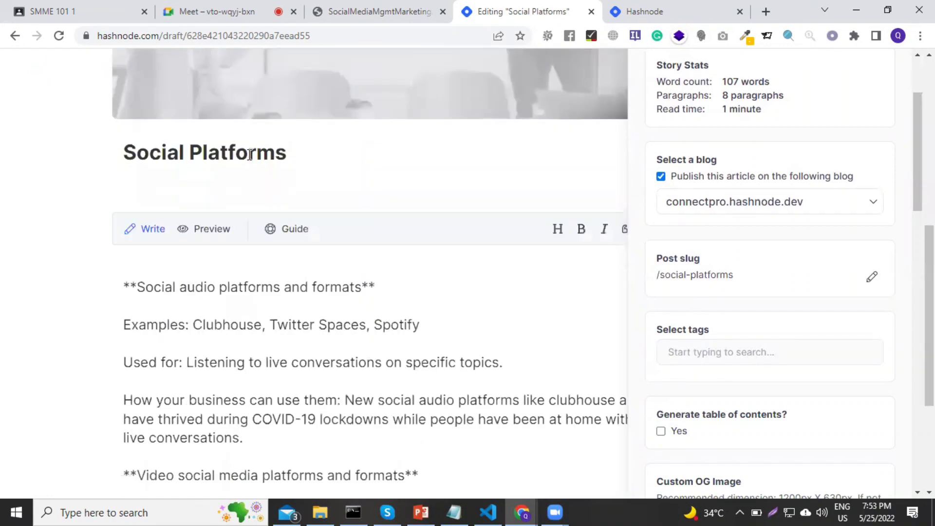
click(128, 145)
drag(184, 151, 115, 157)
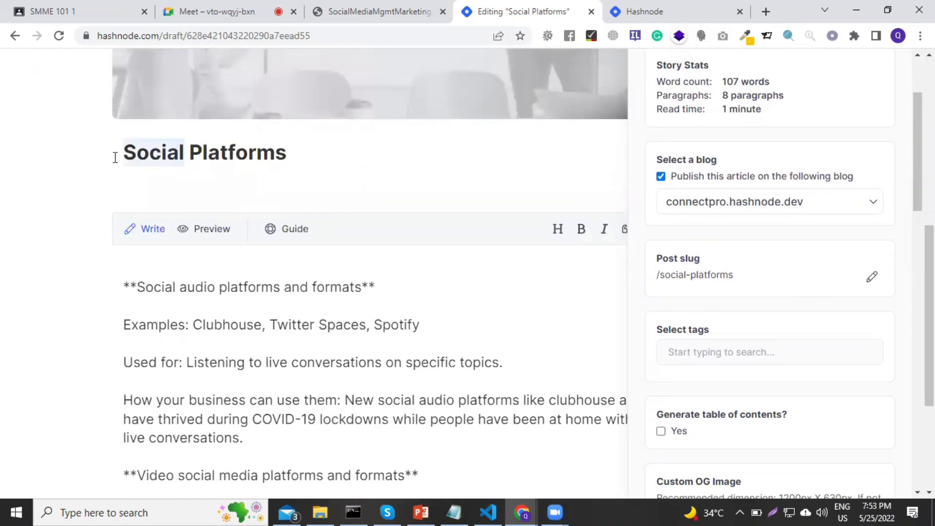
text(Digira)
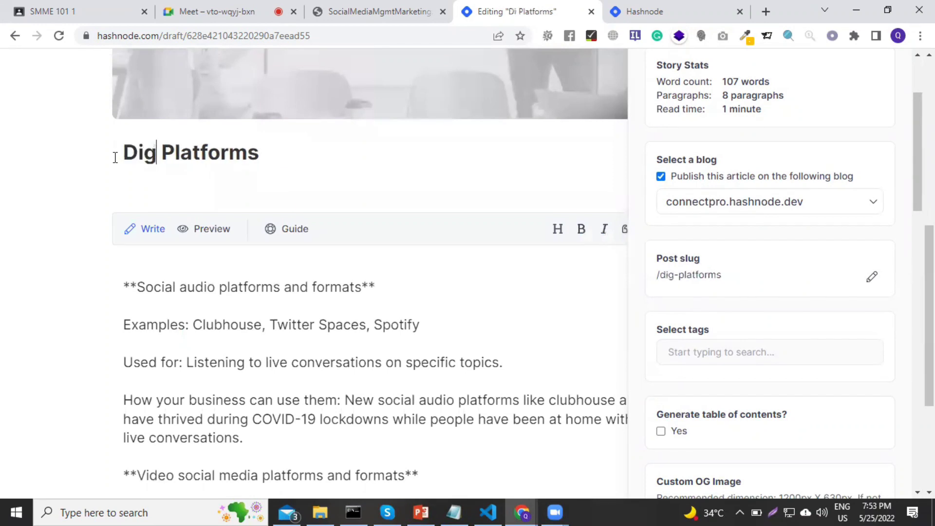
key(BackSpace)
key(BackSpace)
text(tal)
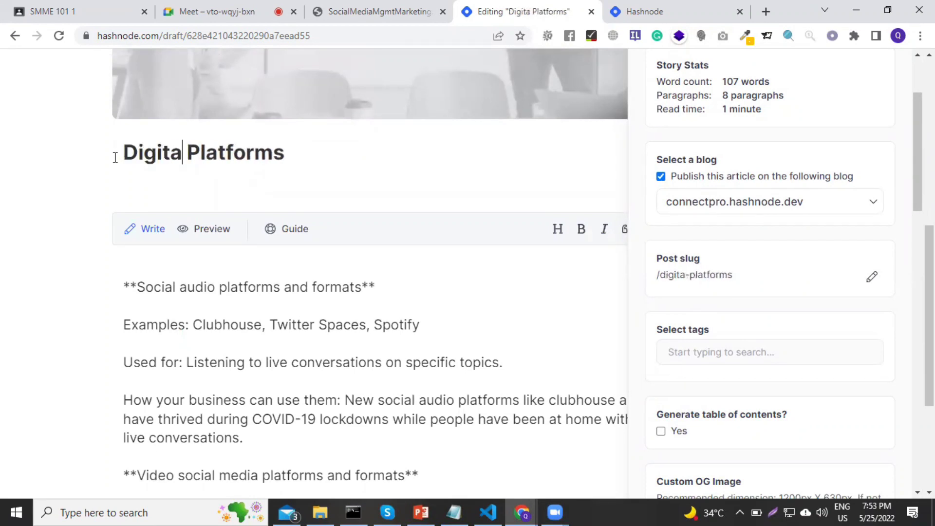
click(370, 154)
text(use)
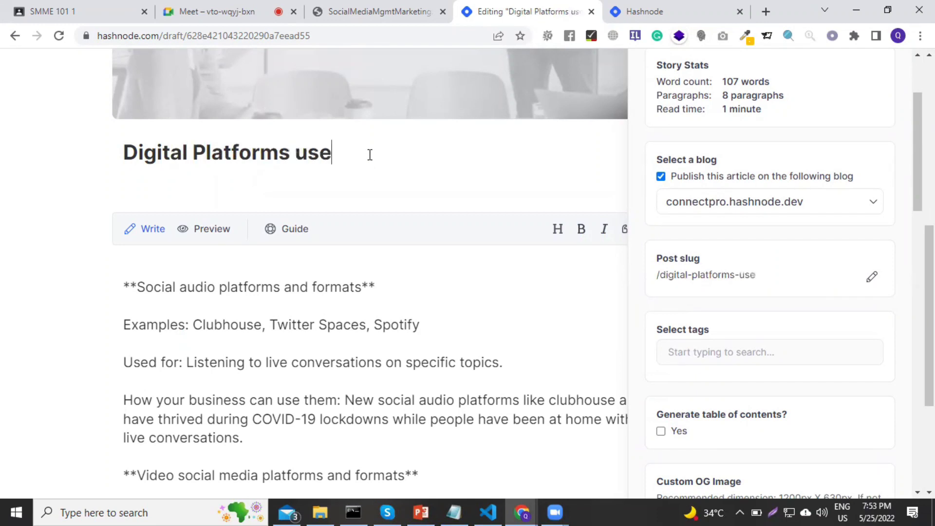
text(d for )
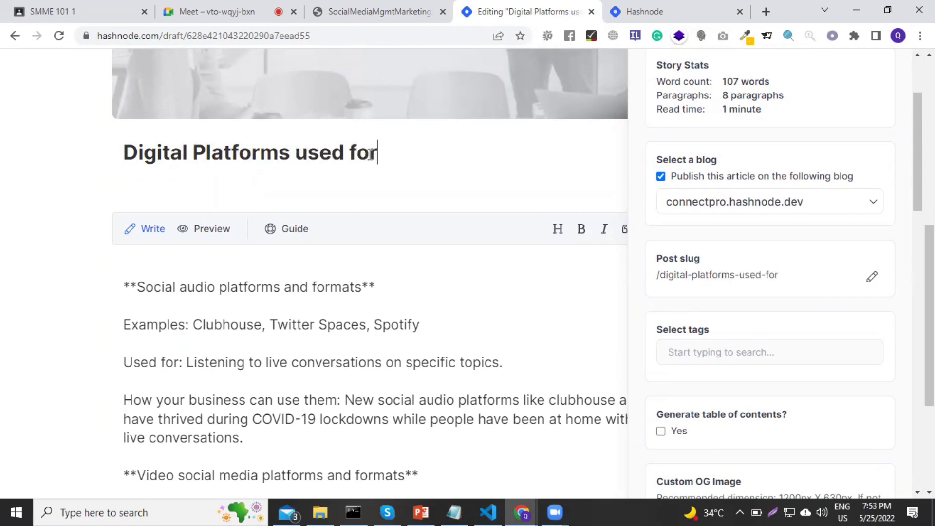
text(eCommerce)
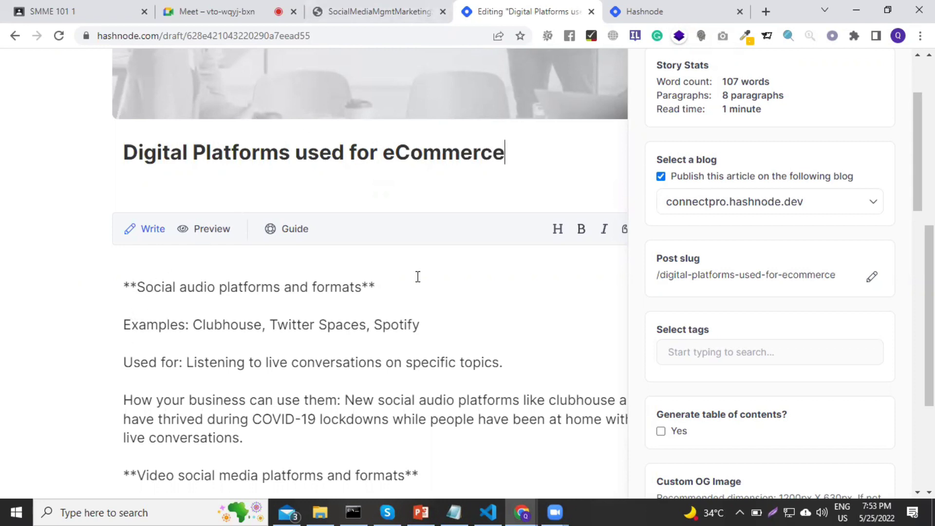
Step: Look over the cover, new title and post slug, check the Google Meet chat messages and return to the Hashnode draft
scroll(468, 232, up, 5)
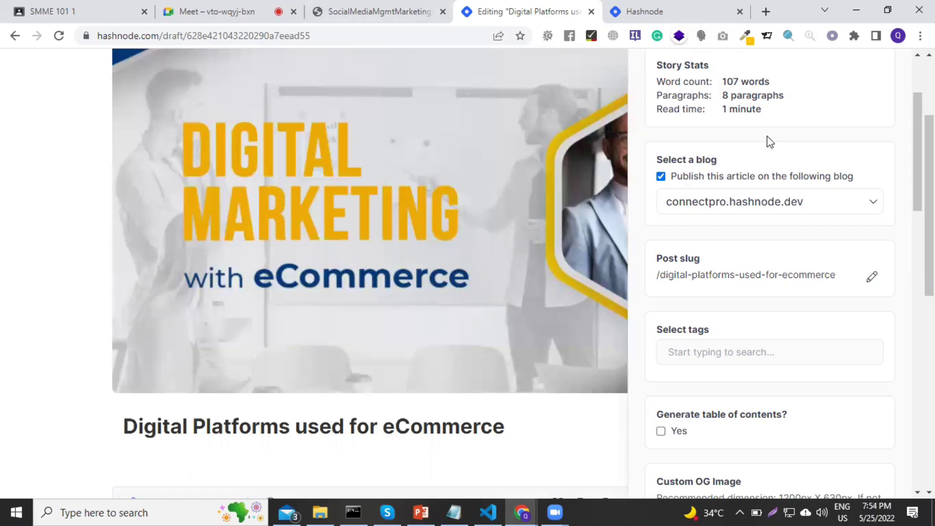
scroll(811, 207, down, 3)
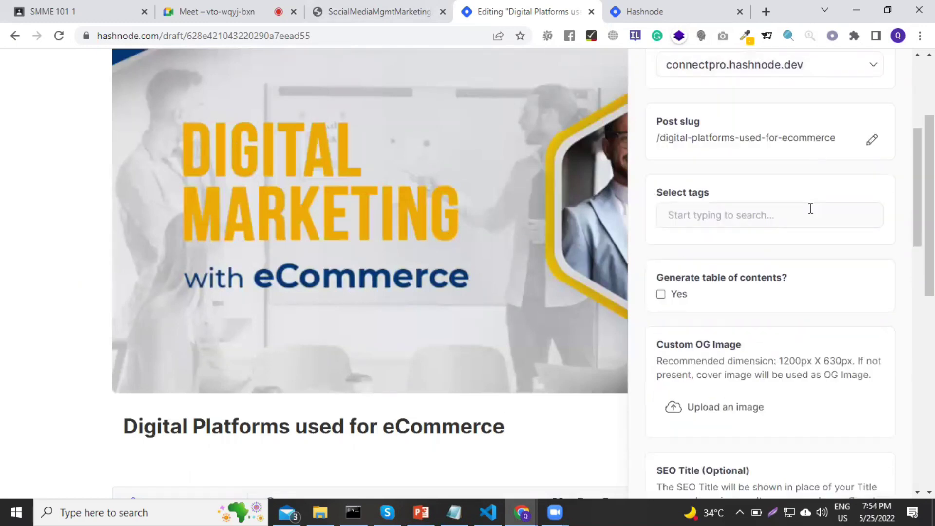
scroll(809, 210, up, 1)
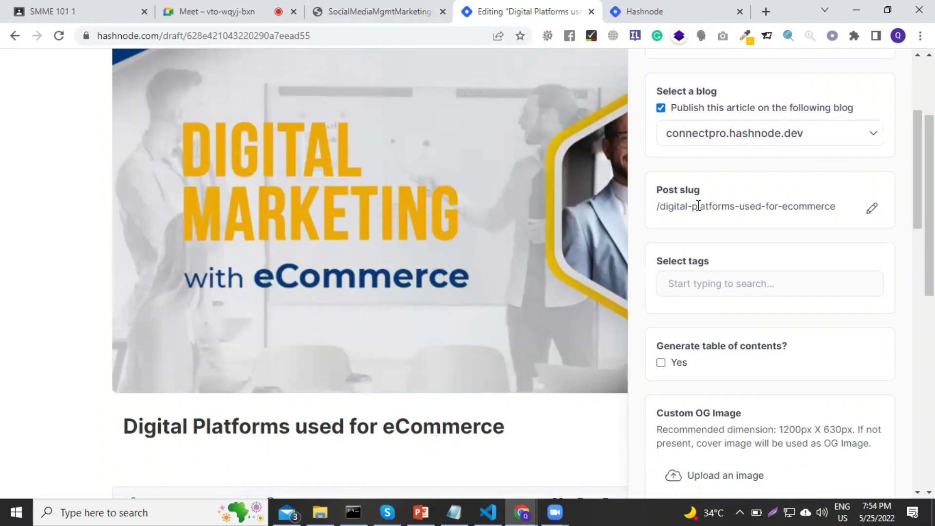
click(199, 16)
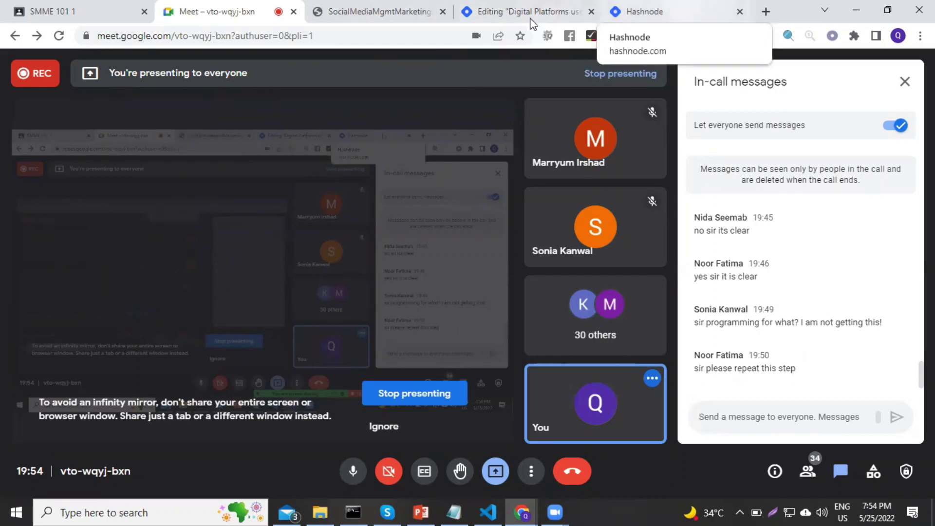
click(676, 13)
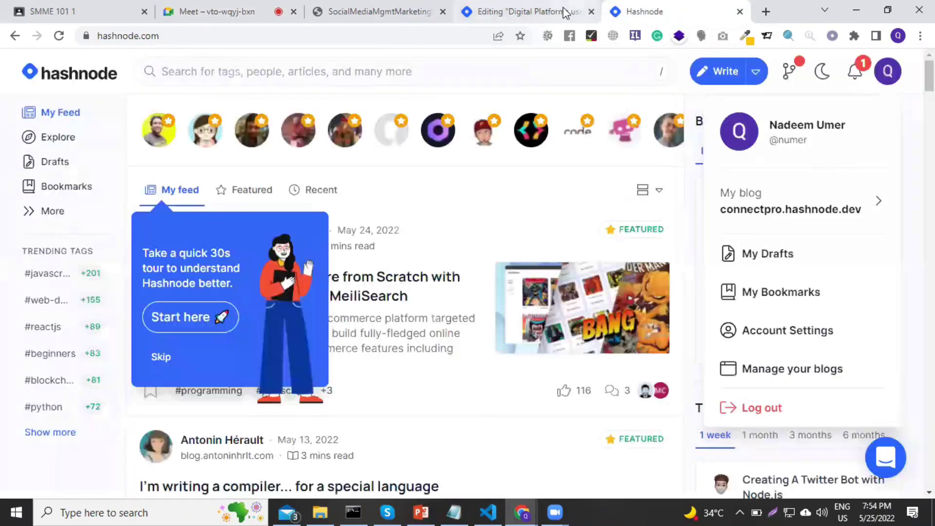
click(564, 10)
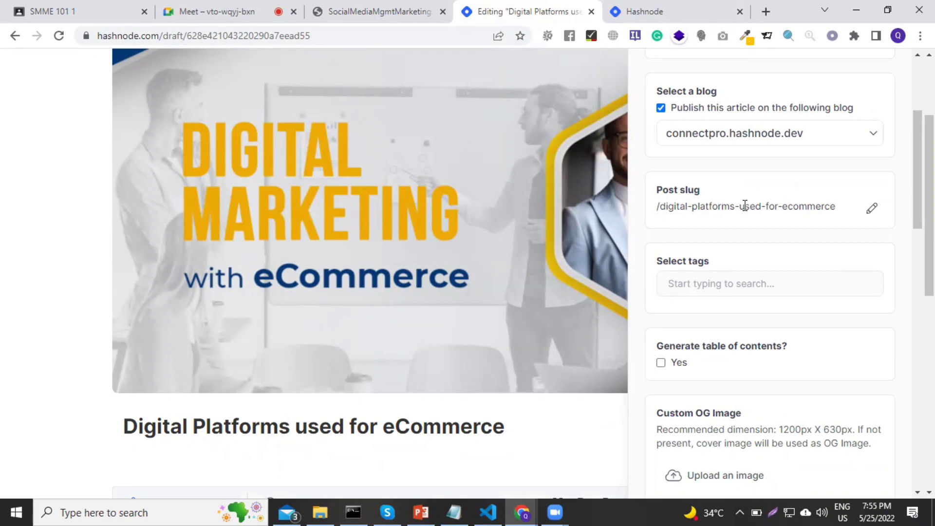
Step: Shorten the post slug to digital-platforms-ecommerce and save it
drag(739, 206, 761, 209)
click(872, 209)
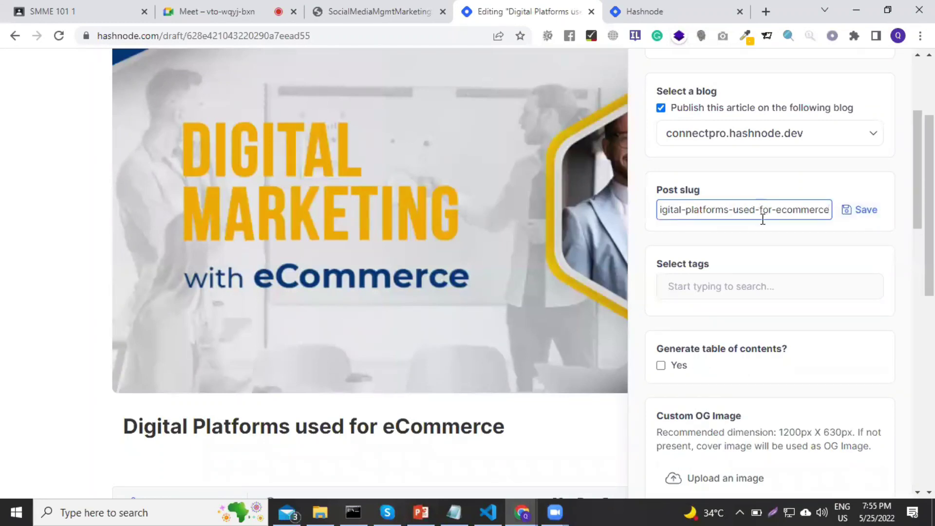
key(BackSpace)
key(BackSpace)
key(BackSpace)
key(BackSpace)
key(BackSpace)
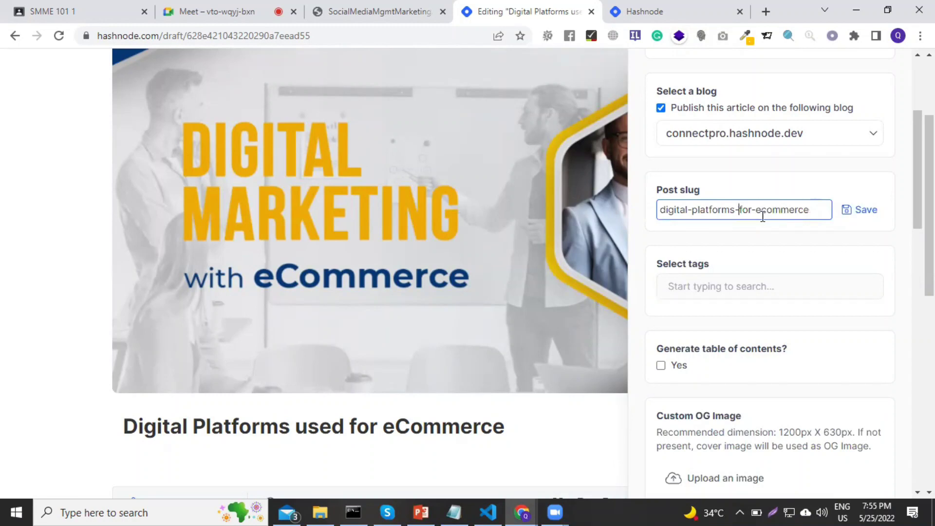
click(754, 208)
key(BackSpace)
key(BackSpace)
key(BackSpace)
key(BackSpace)
click(863, 213)
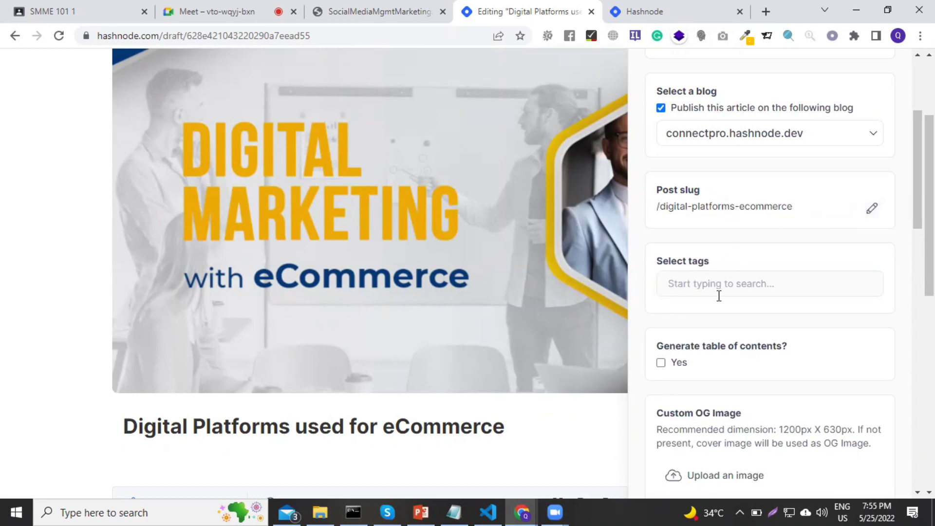
Step: Try to find a "Digital" tag for the article and clear the tag search
click(699, 283)
text(Digital)
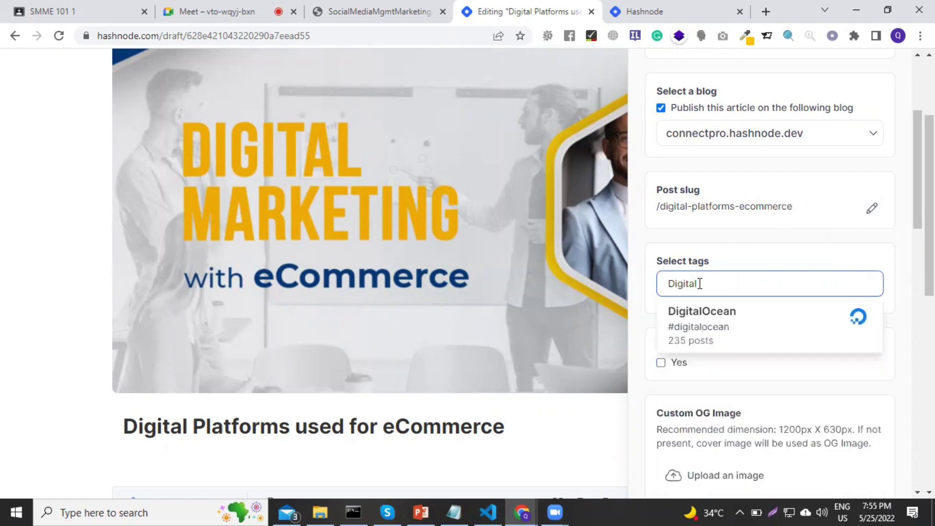
key(BackSpace)
key(BackSpace)
key(BackSpace)
key(BackSpace)
key(BackSpace)
key(BackSpace)
key(BackSpace)
Step: Add the tags "social media" and "social" to the article
text(s)
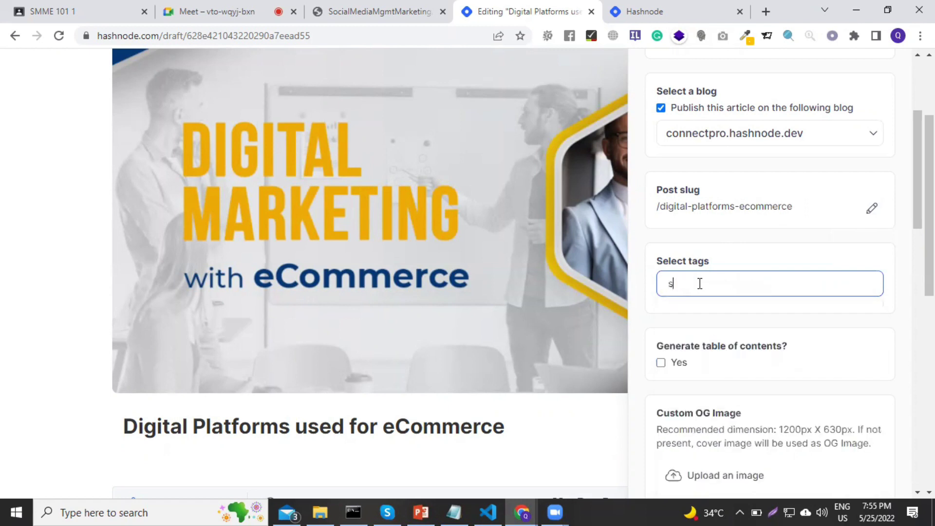
text(ocial)
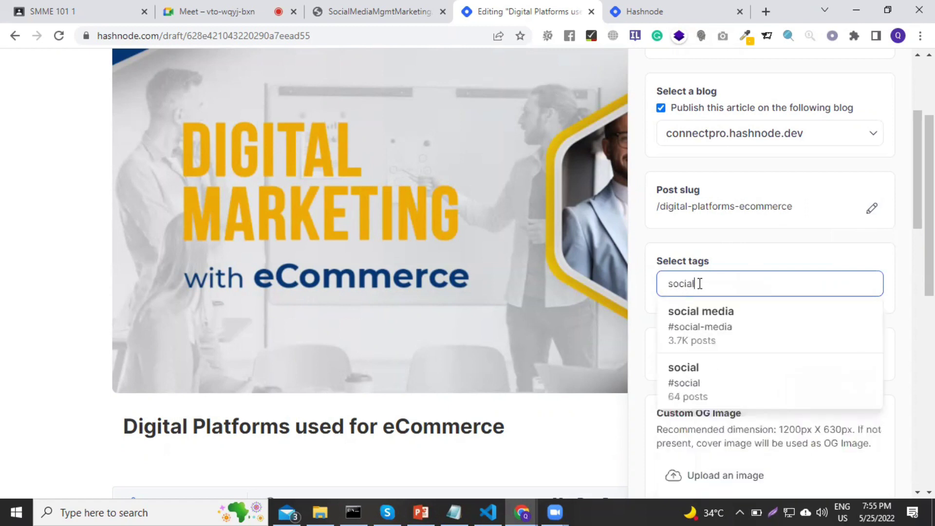
click(703, 317)
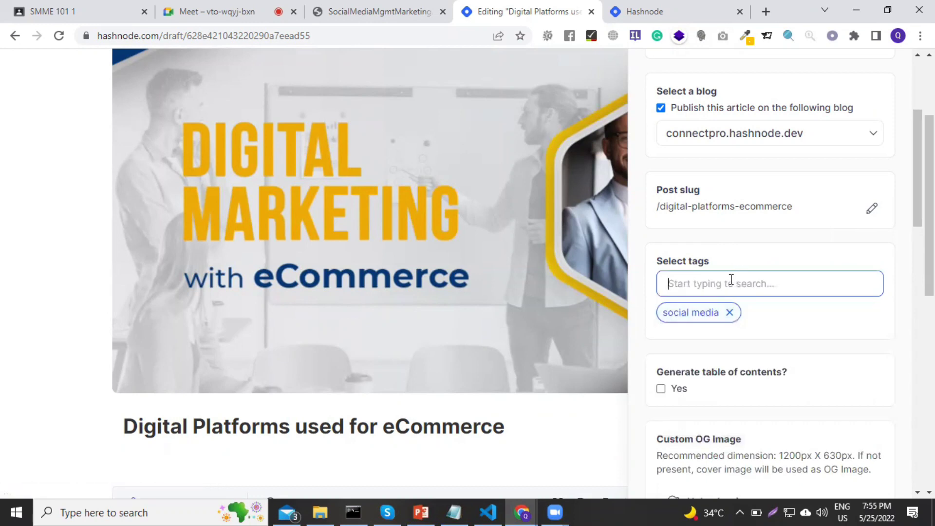
text(social)
key(BackSpace)
key(BackSpace)
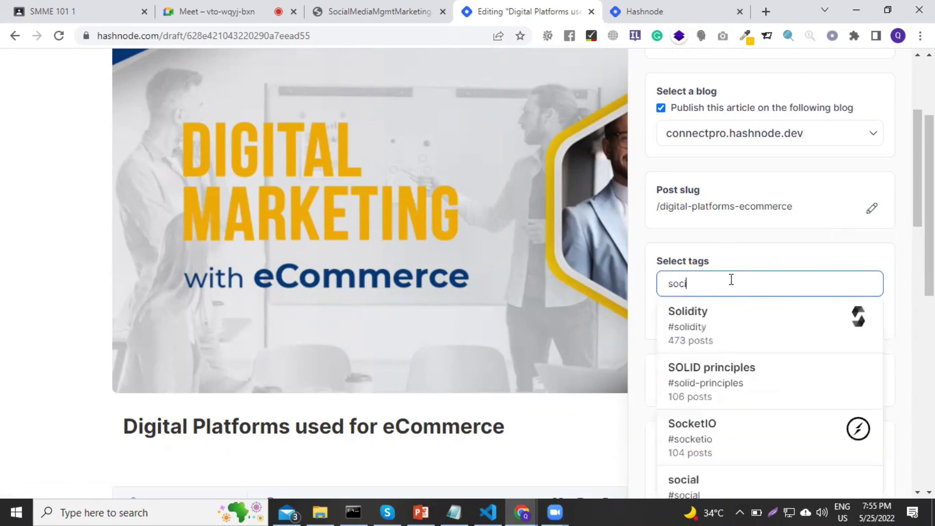
text(al)
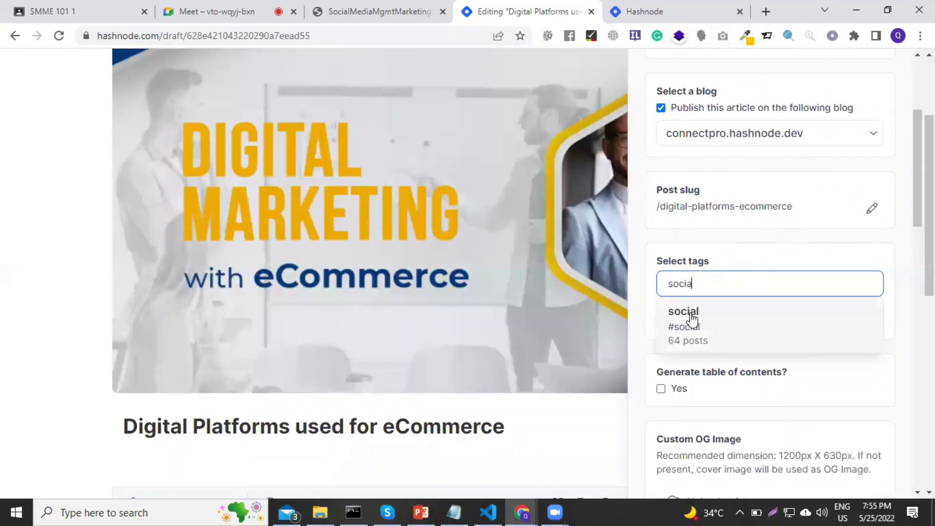
click(691, 316)
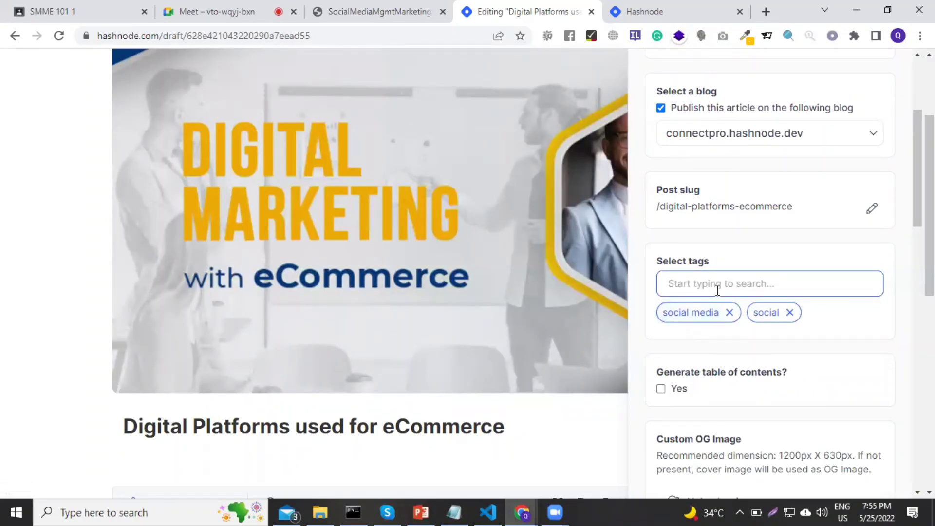
Step: Review the publish settings, including tags, table of contents, custom OG image, SEO title and SEO description
scroll(860, 264, down, 1)
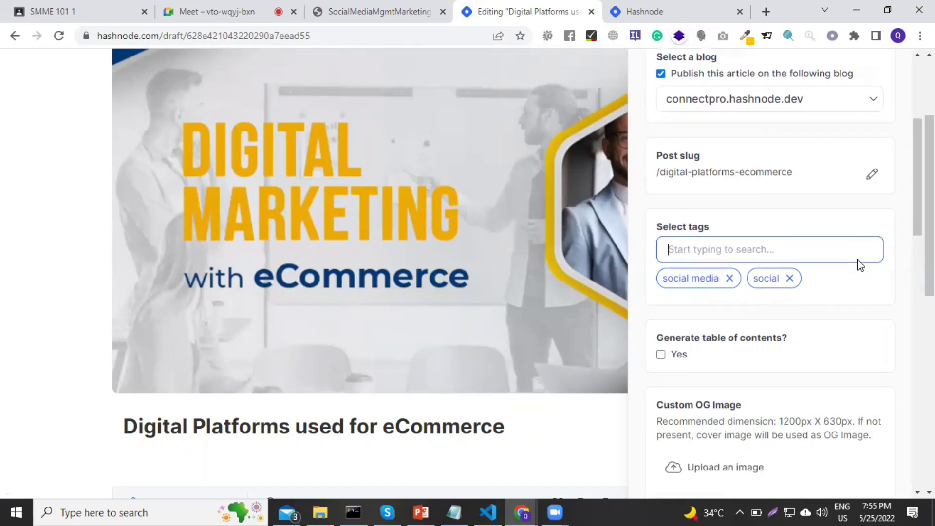
scroll(860, 268, down, 3)
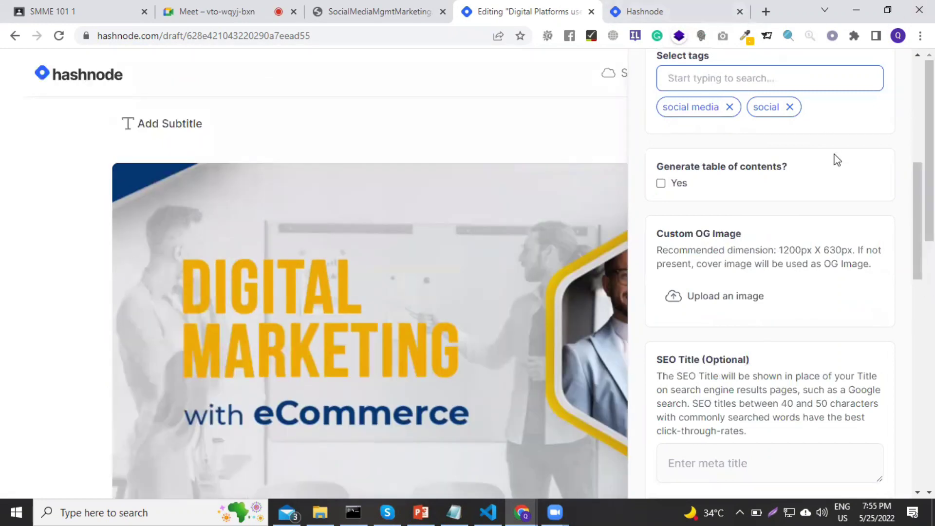
scroll(833, 159, up, 7)
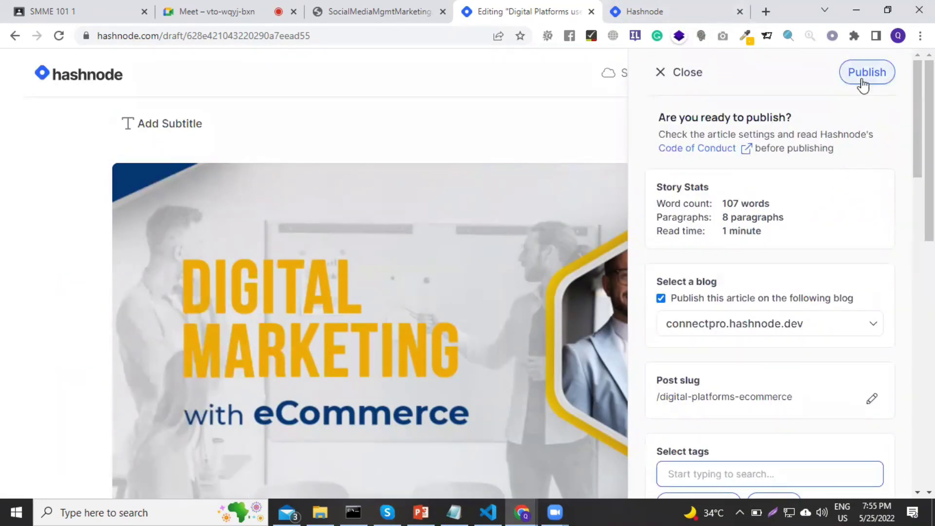
scroll(687, 149, down, 5)
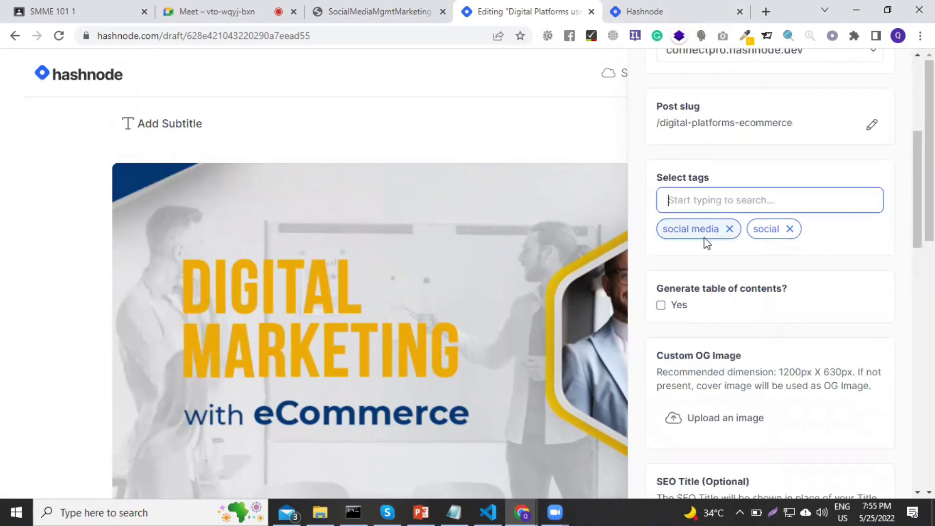
scroll(697, 219, down, 4)
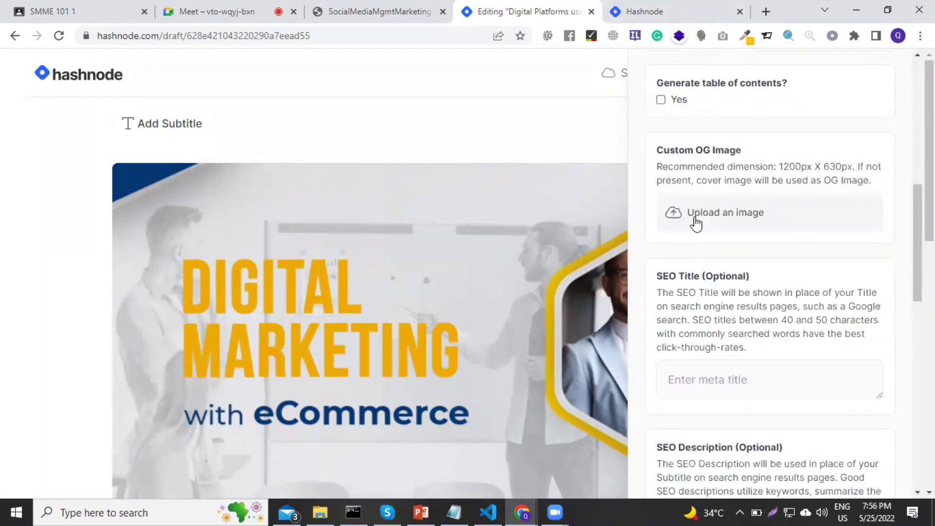
scroll(705, 288, down, 3)
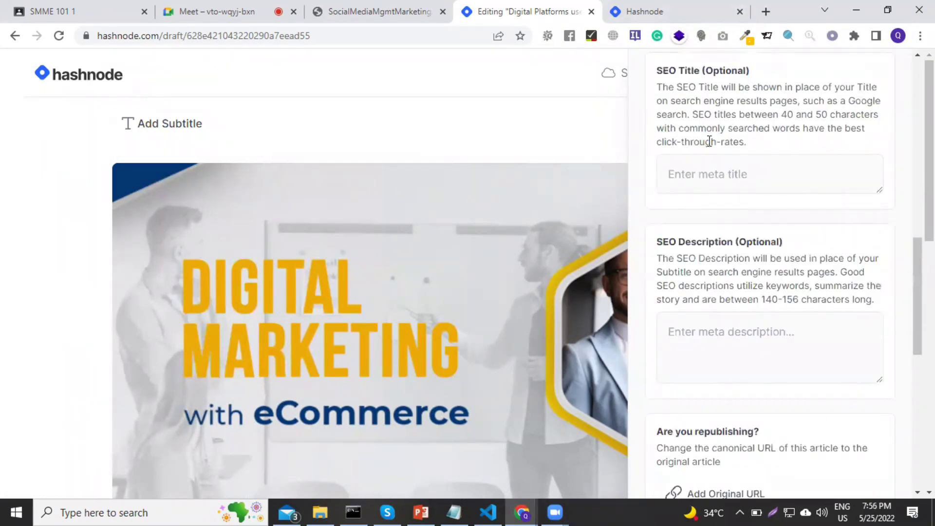
Step: Copy the article title "Digital Platforms used for eCommerce" into the SEO title
scroll(704, 146, up, 1)
scroll(402, 239, down, 5)
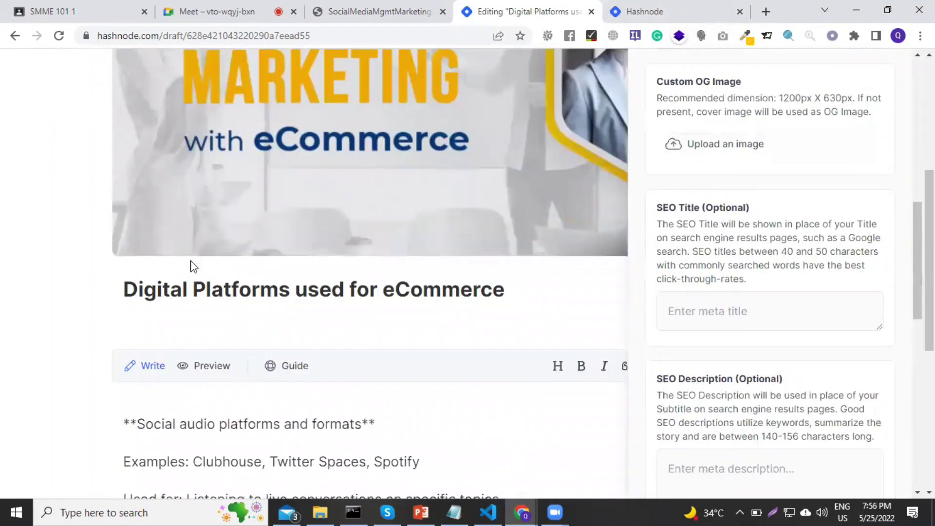
drag(127, 287, 506, 288)
key(ctrl+c)
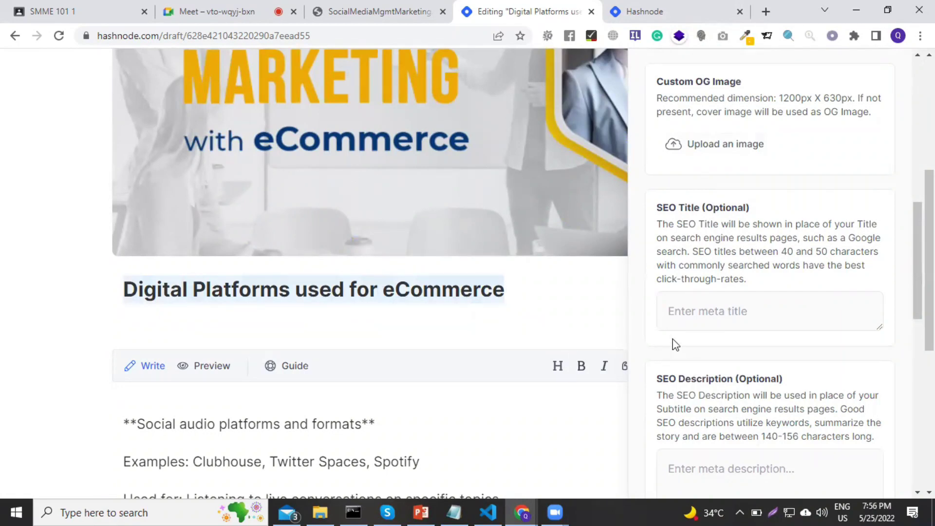
click(676, 310)
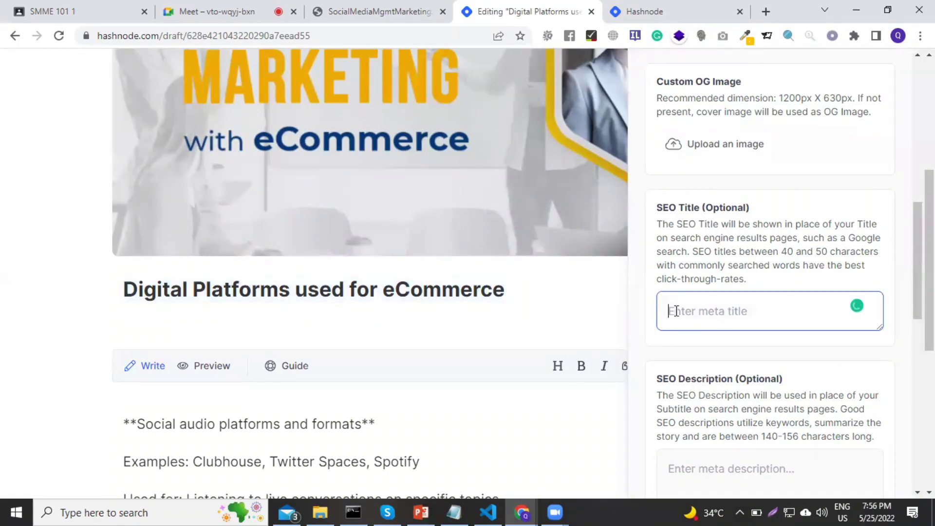
key(ctrl+v)
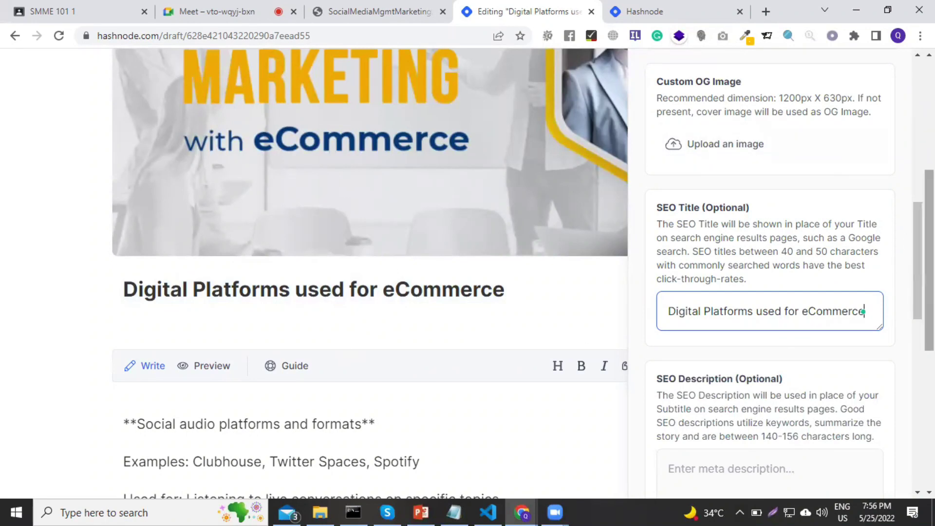
Step: Fill the SEO description with the article title "Digital Platforms used for eCommerce"
scroll(864, 312, down, 3)
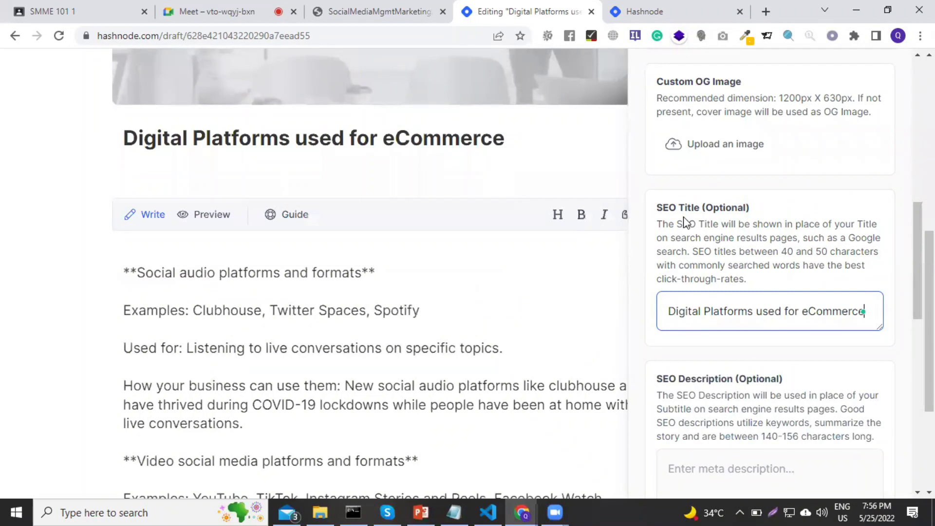
scroll(796, 321, down, 5)
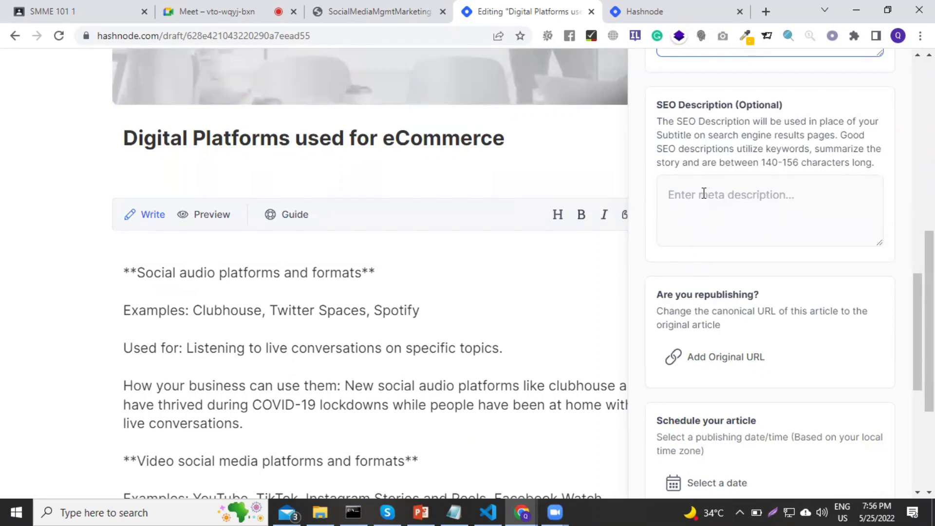
scroll(706, 205, up, 3)
click(705, 331)
key(ctrl+v)
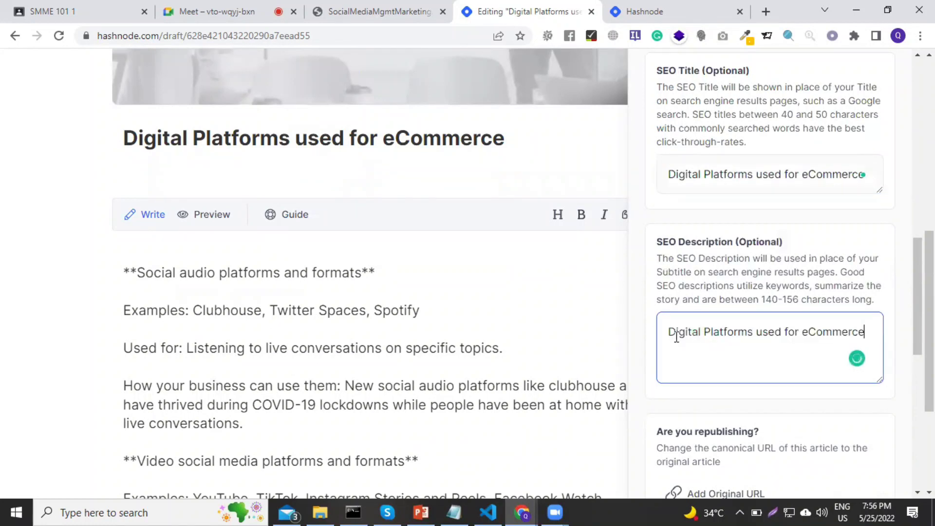
Step: Insert a comma and the word "their" after "Digital Platforms" in the SEO description
click(757, 331)
text(their)
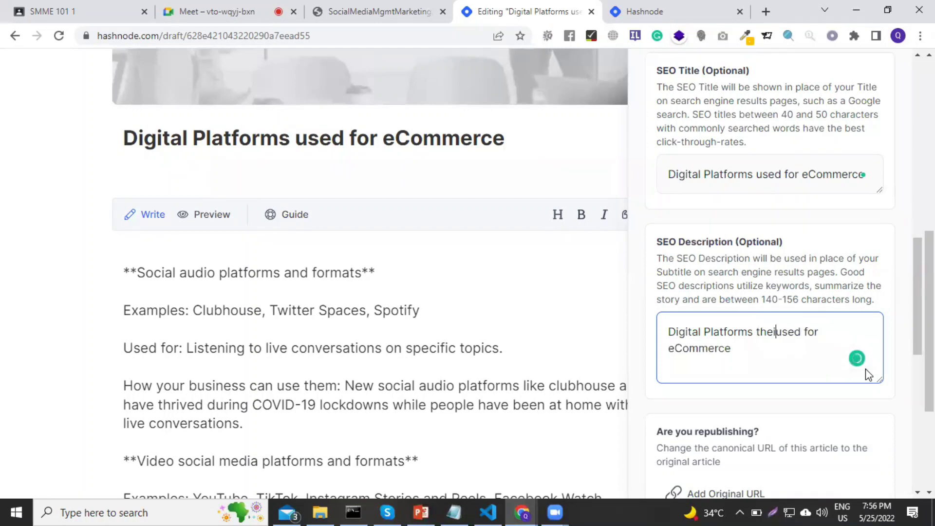
key(Right)
key(Right)
key(Right)
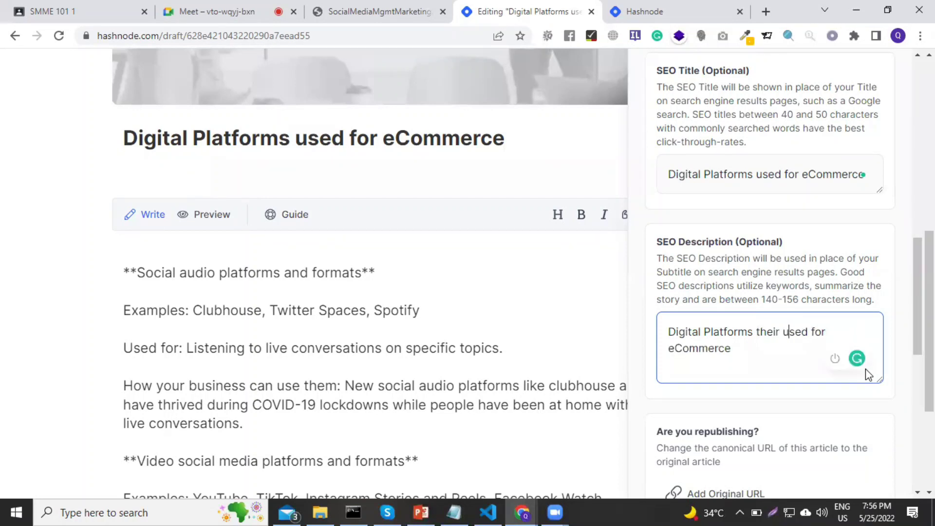
key(Left)
key(Left)
key(Left)
key(Left)
key(Left)
key(Left)
key(Left)
key(Left)
key(Left)
key(Left)
text(,)
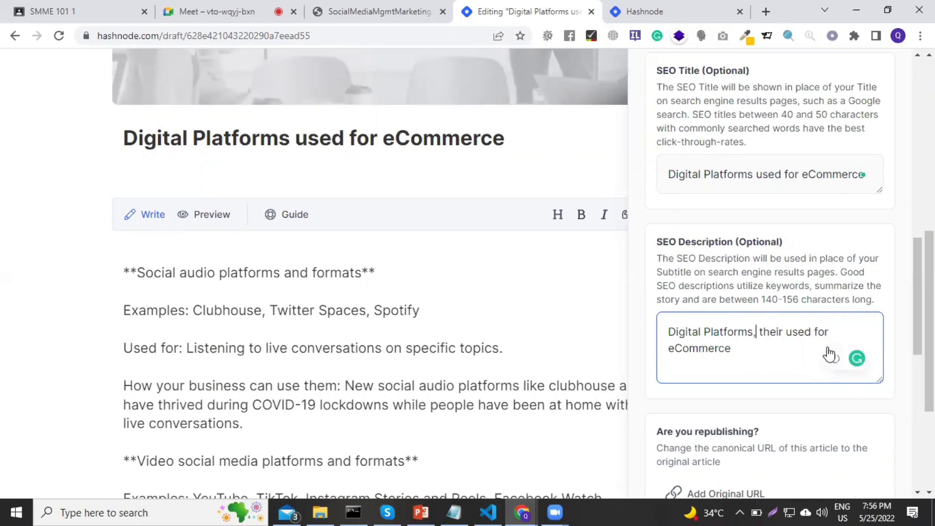
Step: Change "used" to "use" in the SEO description and append "businesses and promotion" at its end
click(806, 331)
key(Delete)
drag(732, 348, 635, 354)
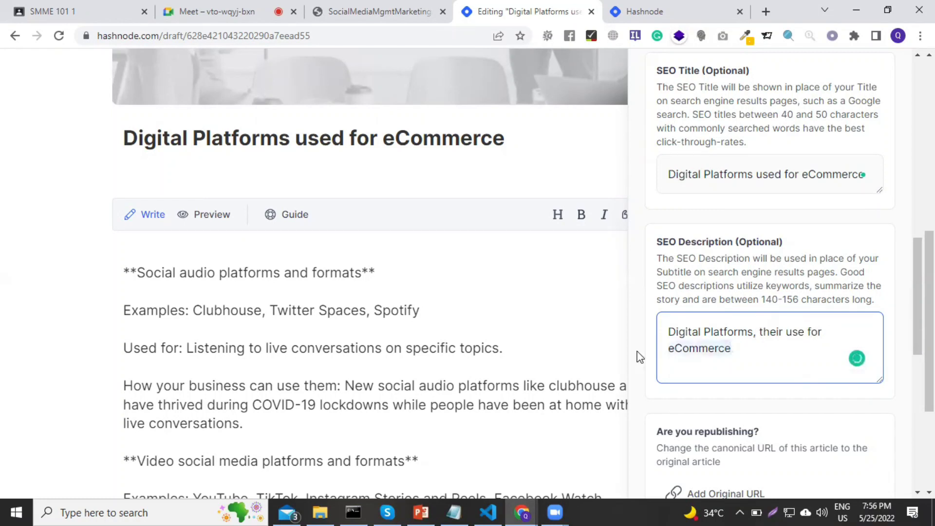
click(742, 349)
text(businesses)
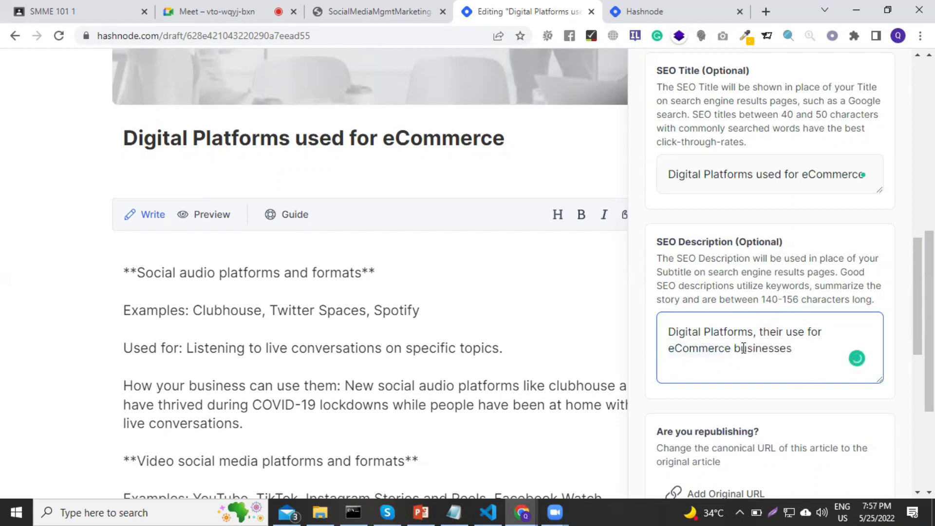
text( and promotion)
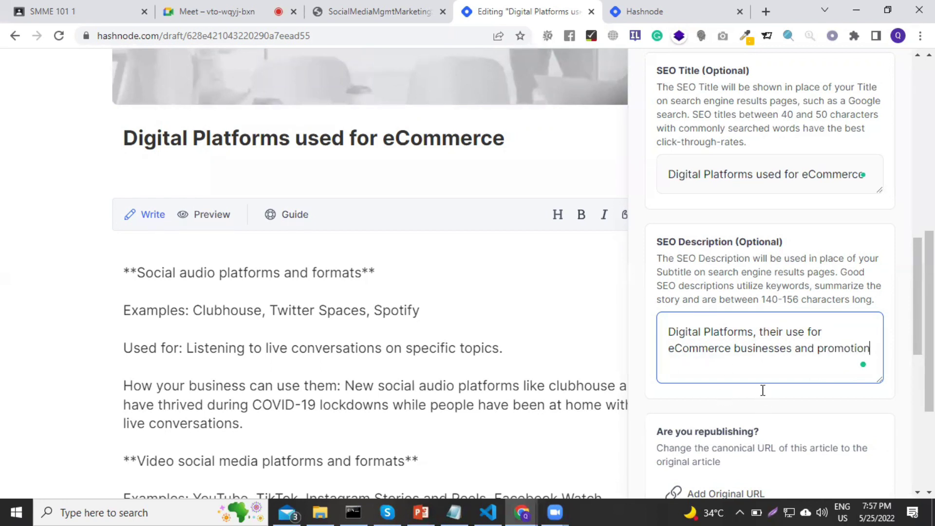
Step: Review the remaining republishing, scheduling, backdate, comment and visibility settings, and publish the article on connectpro.hashnode.dev
scroll(792, 381, down, 5)
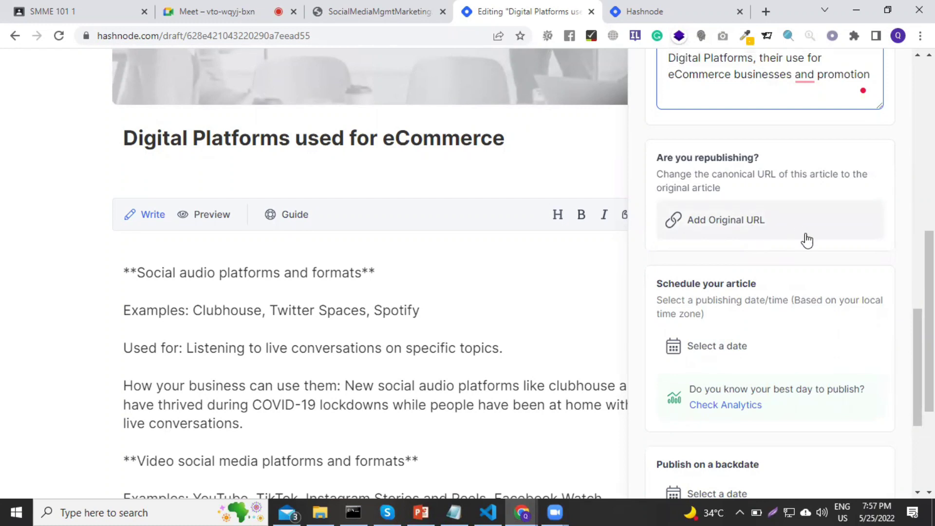
scroll(794, 252, down, 3)
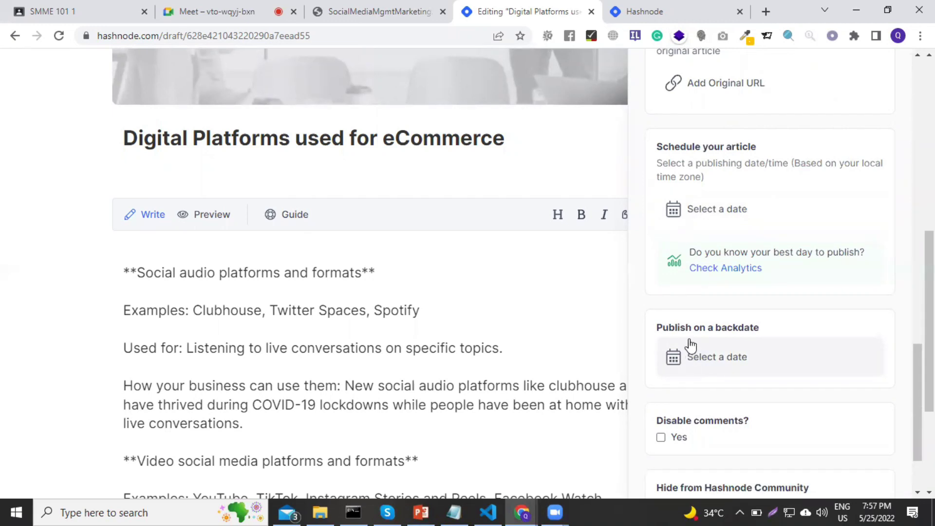
scroll(778, 351, down, 2)
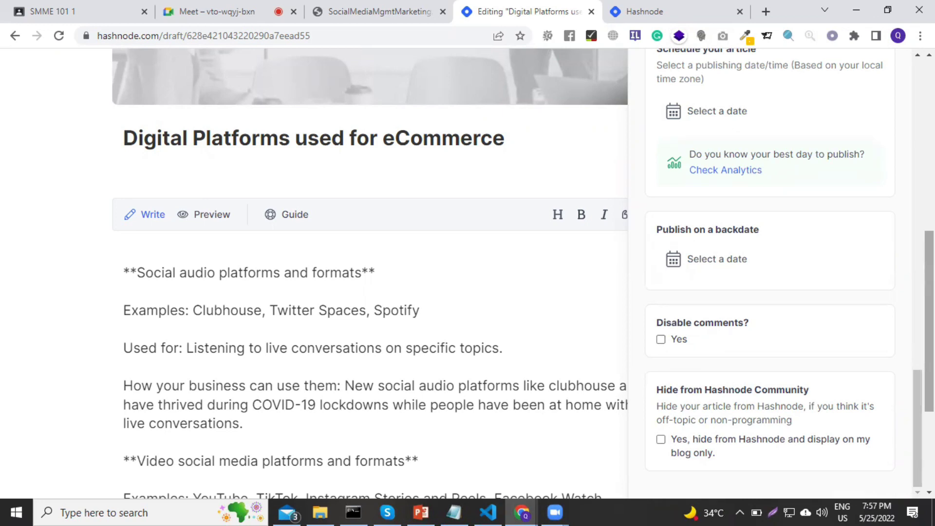
scroll(927, 322, up, 10)
scroll(885, 415, down, 5)
scroll(884, 109, up, 10)
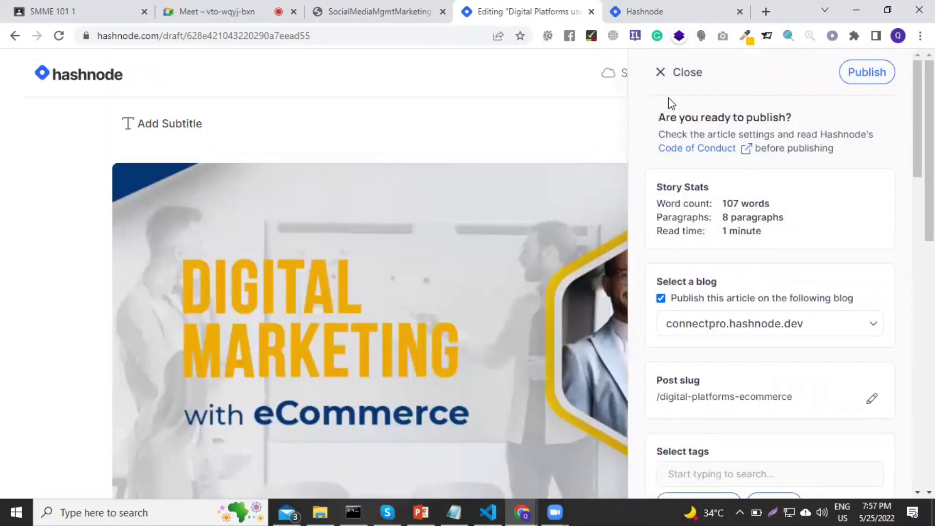
click(863, 73)
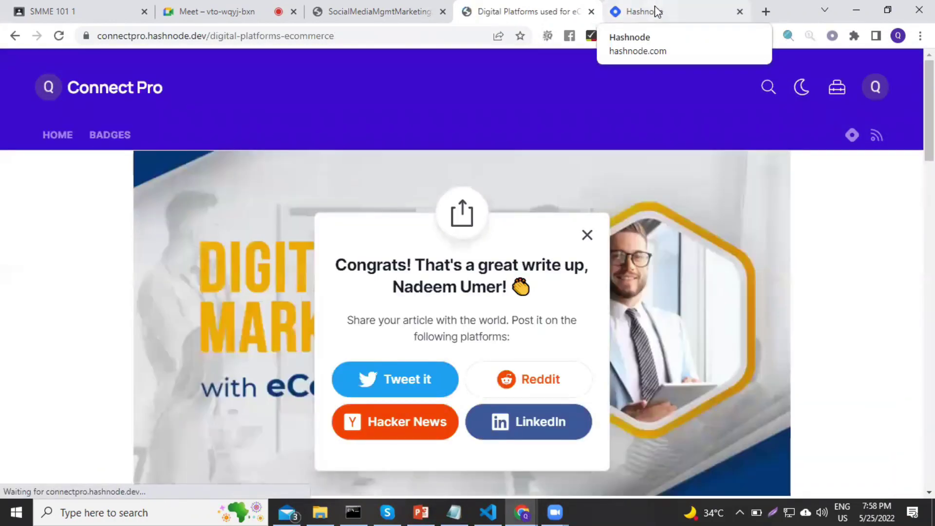
Step: Close the account menu on the Hashnode feed page and return to the published article
click(649, 9)
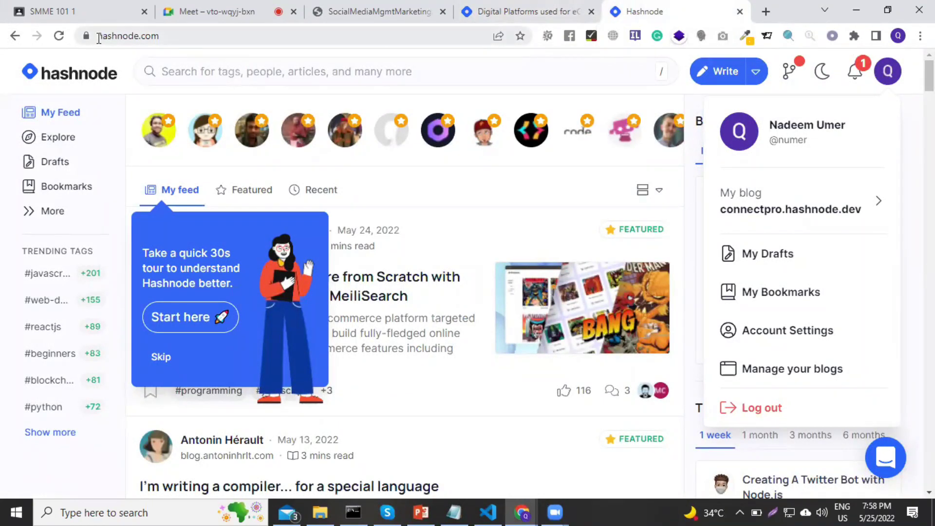
click(889, 74)
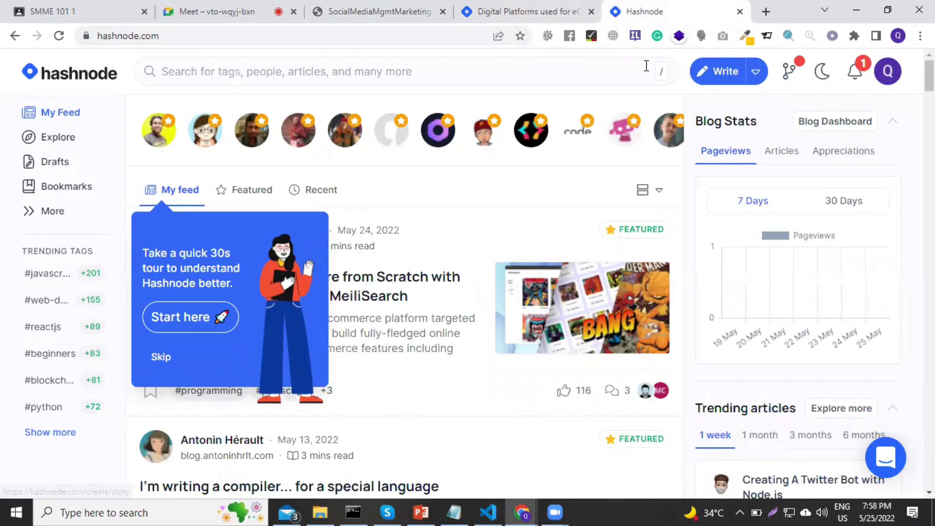
click(558, 9)
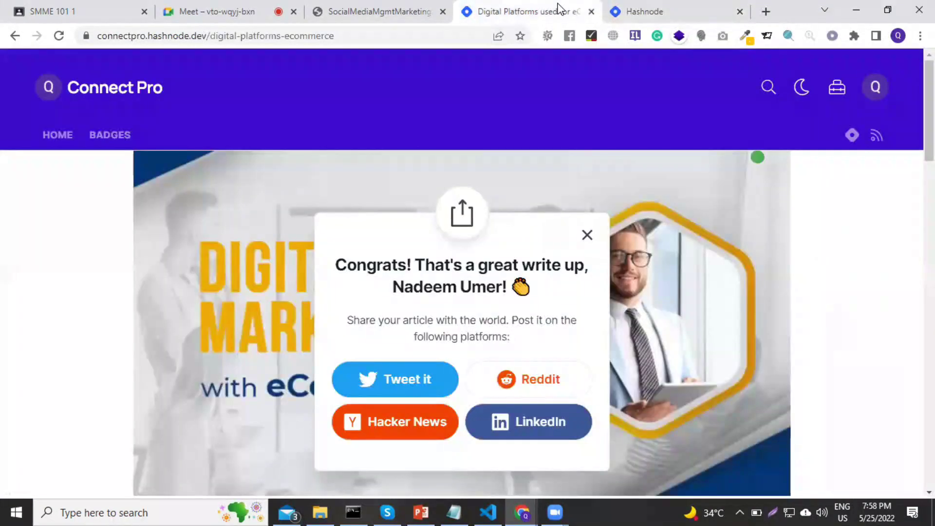
Step: Open the Connect Pro blog's home page and reload it to examine the published article's listing
click(58, 37)
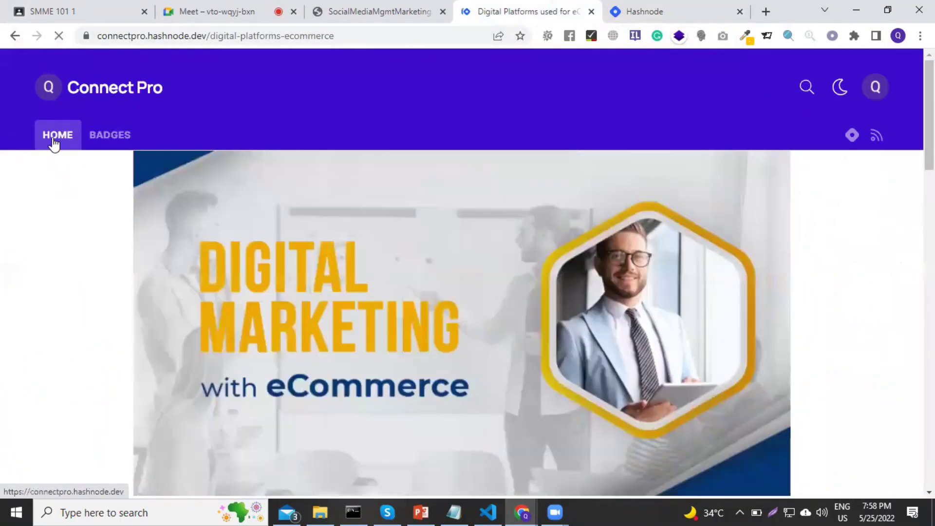
click(54, 139)
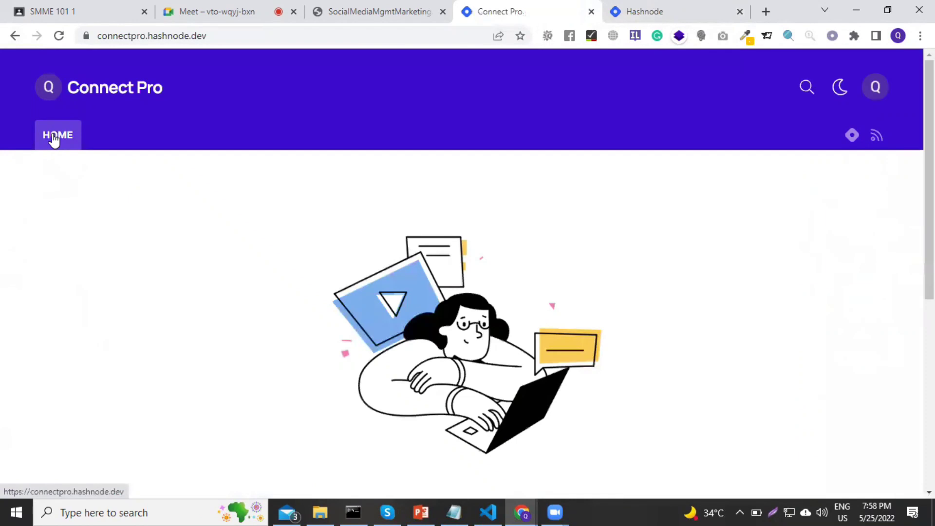
click(59, 37)
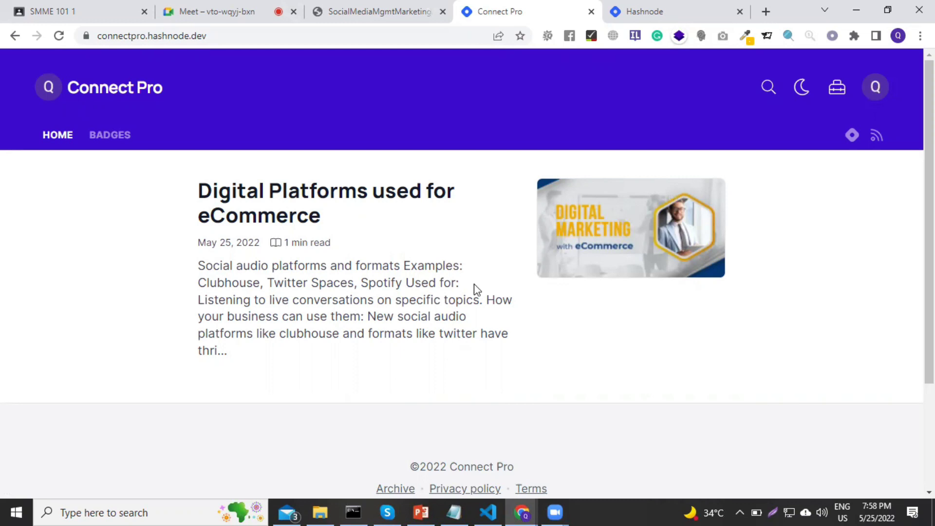
scroll(450, 293, down, 3)
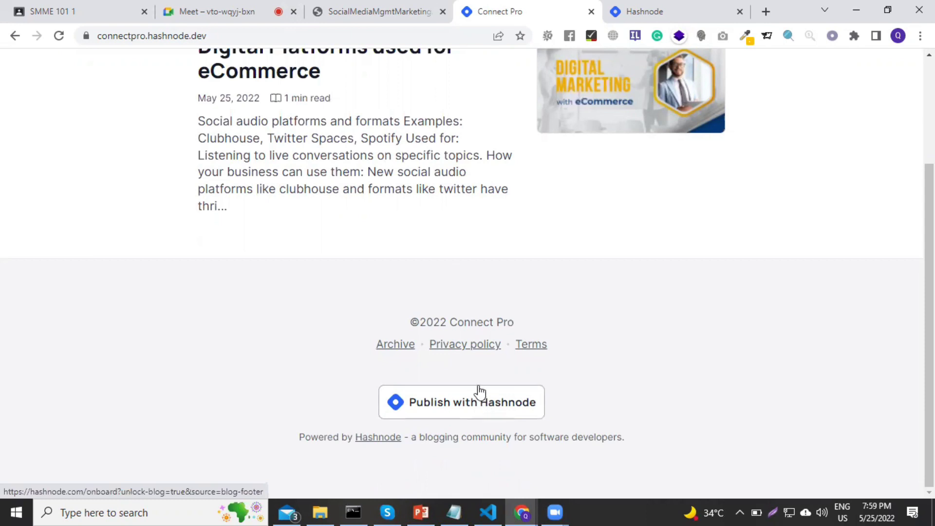
scroll(475, 371, up, 3)
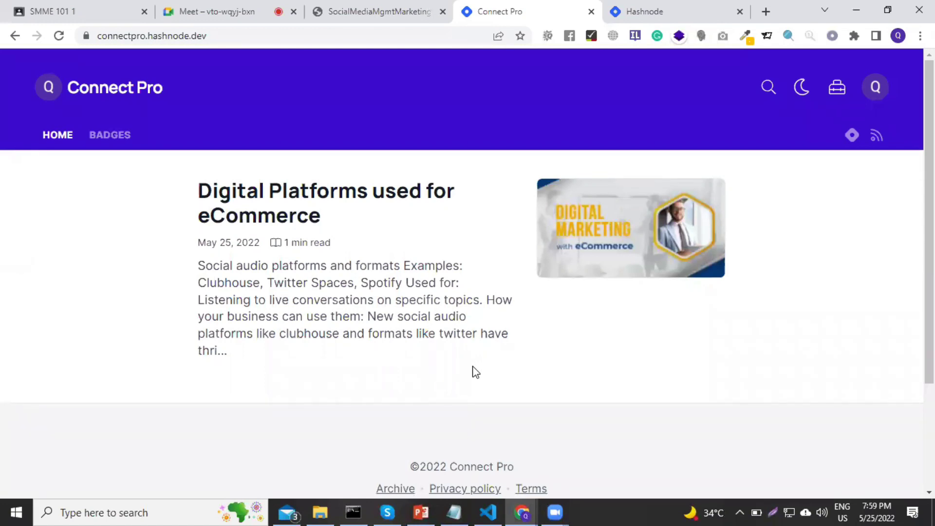
Step: Compare the Hashnode feed page with the Connect Pro blog's home page and select the blog's web address
click(659, 7)
click(548, 11)
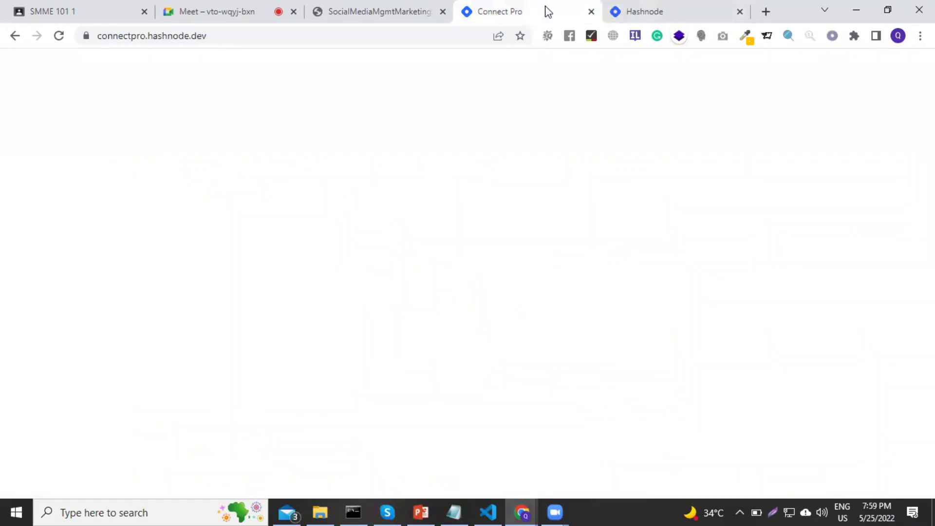
click(635, 8)
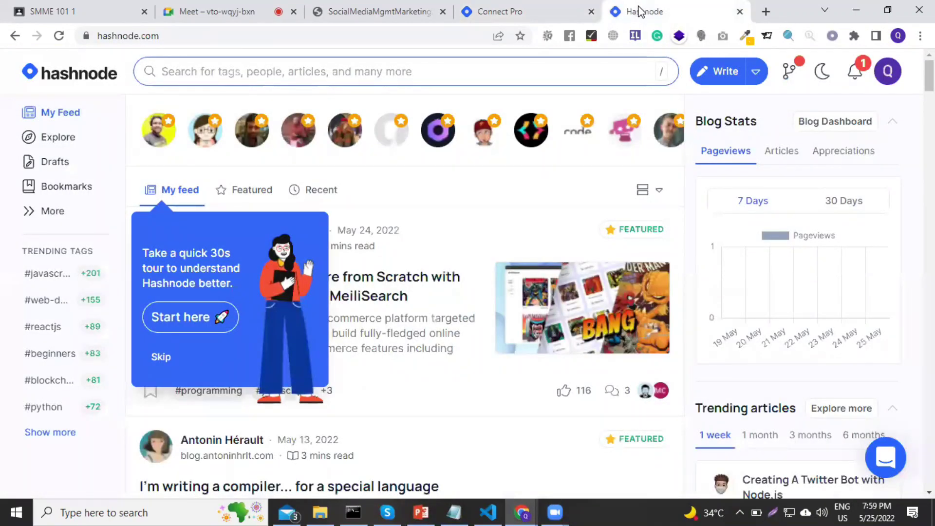
click(509, 11)
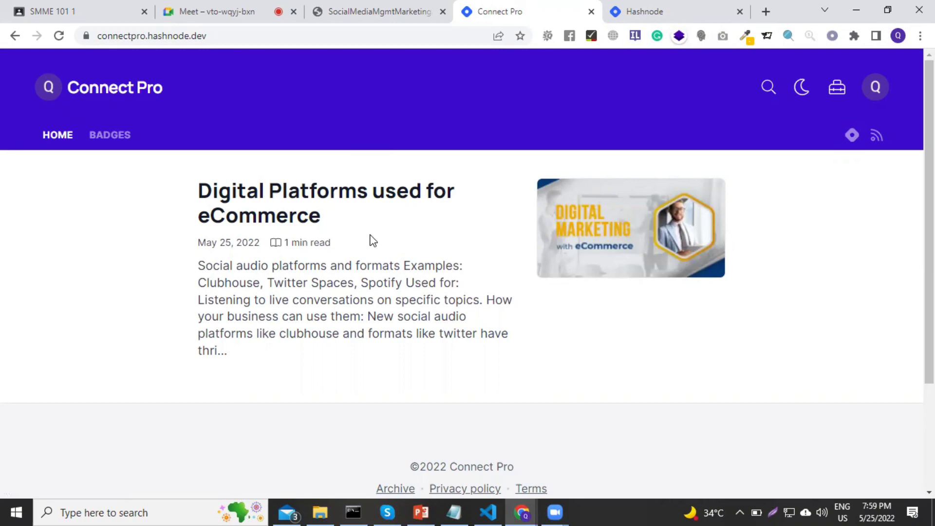
click(225, 36)
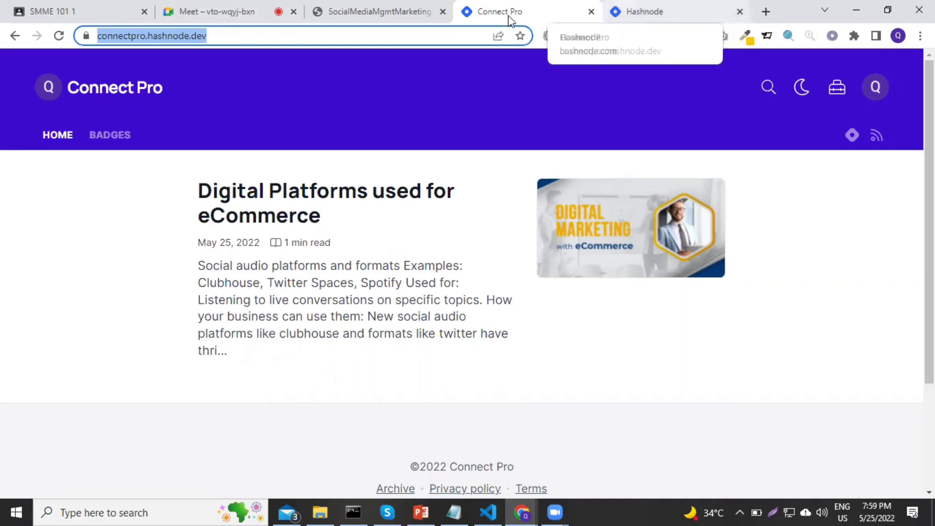
Step: Open the Connect Pro blog dashboard from the Hashnode feed page and examine its analytics summary
click(696, 11)
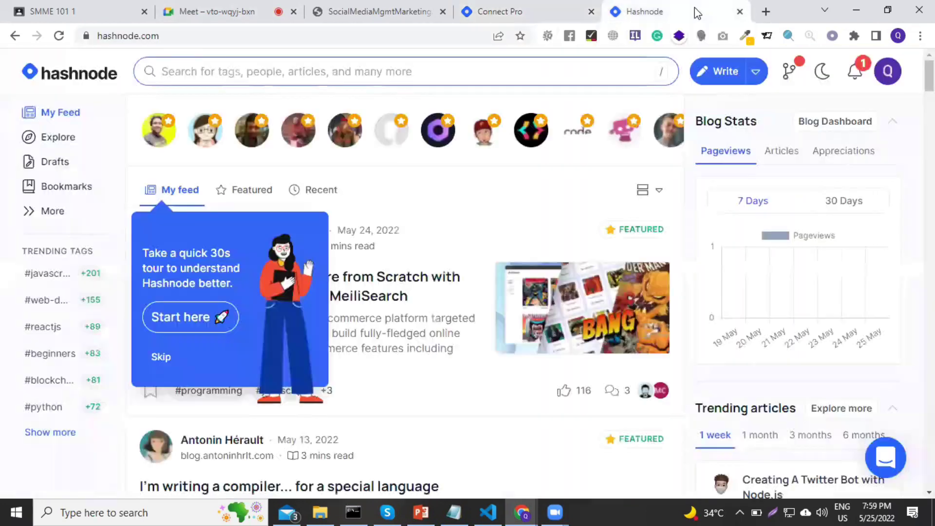
click(834, 130)
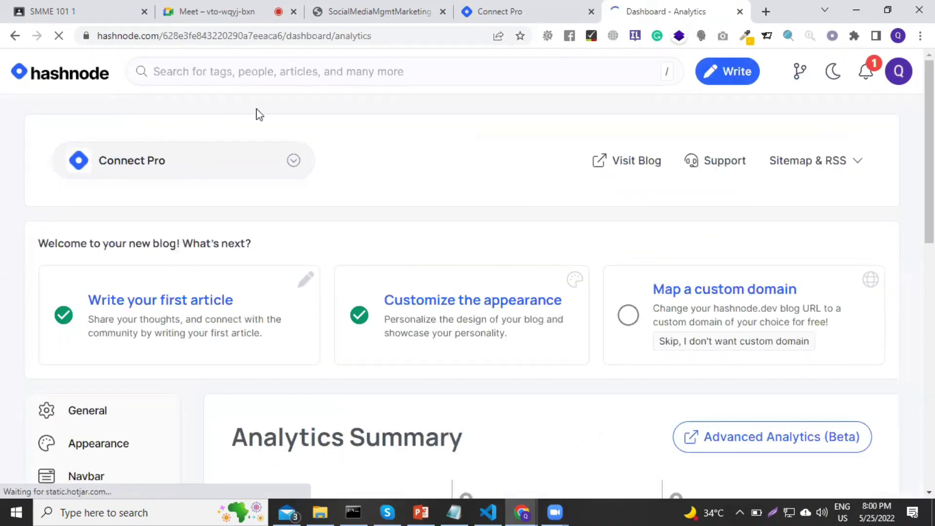
scroll(191, 312, down, 5)
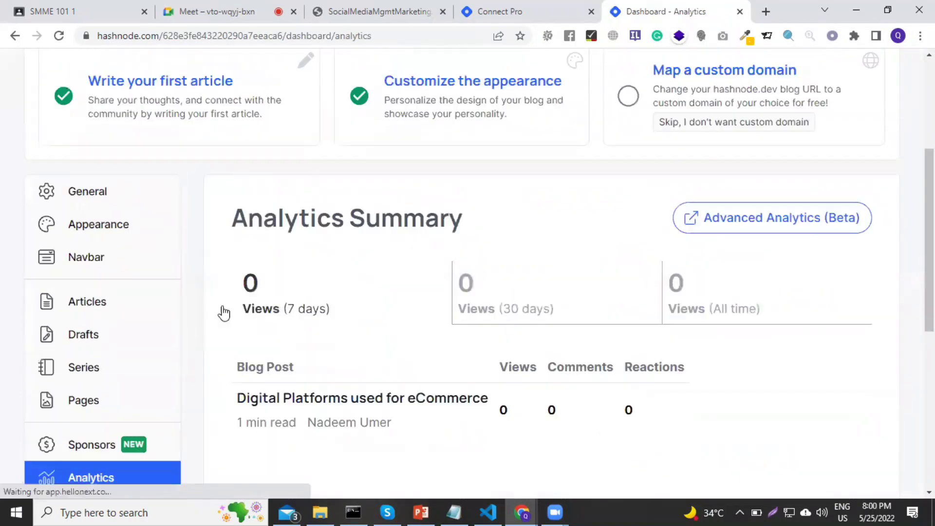
scroll(325, 346, down, 7)
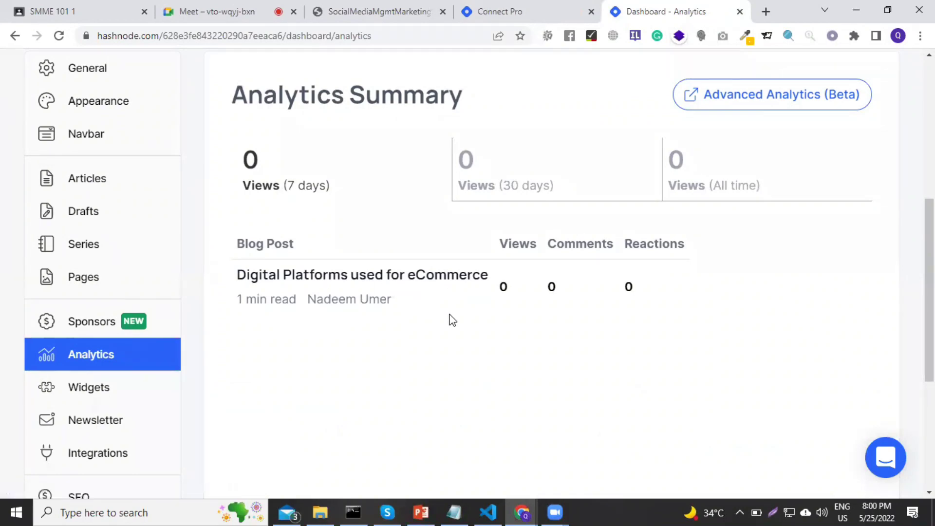
scroll(506, 316, up, 2)
scroll(506, 316, up, 5)
Step: Start a new blank article on Hashnode and check the in-call messages in Google Meet
click(728, 72)
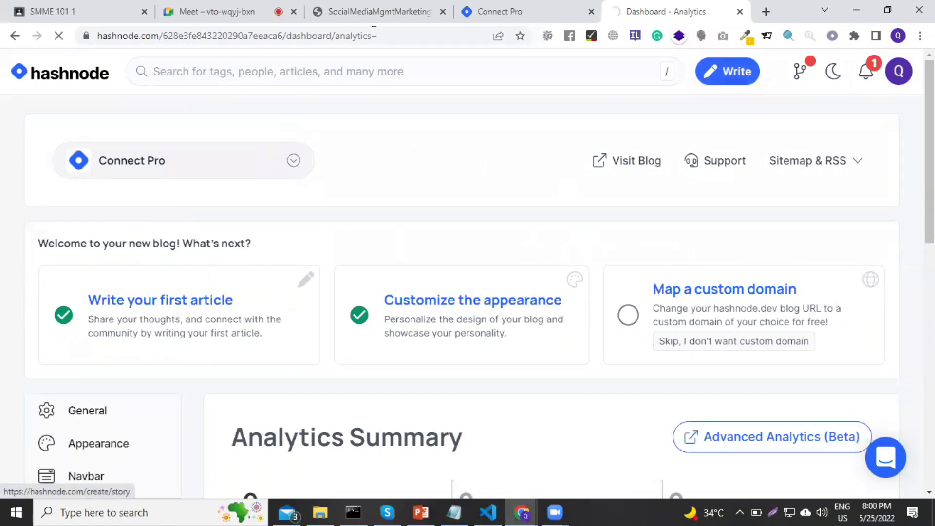
click(215, 16)
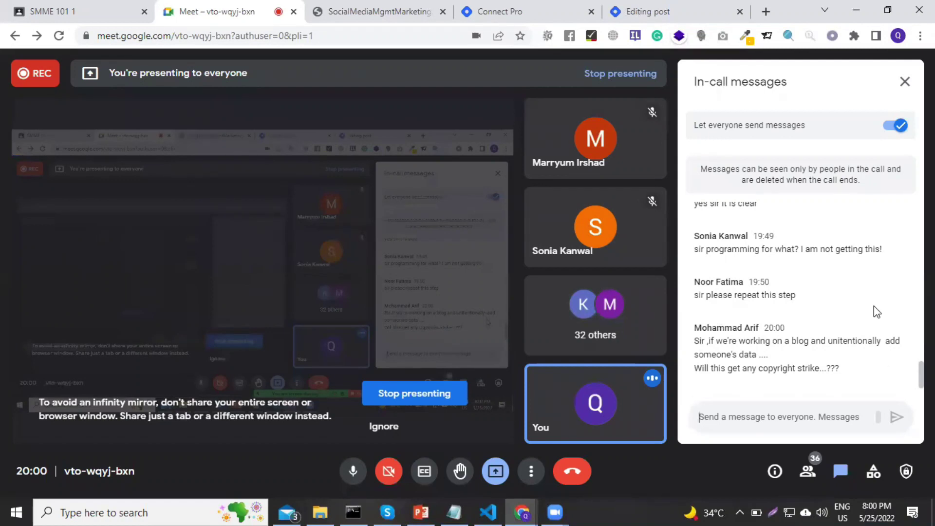
click(663, 13)
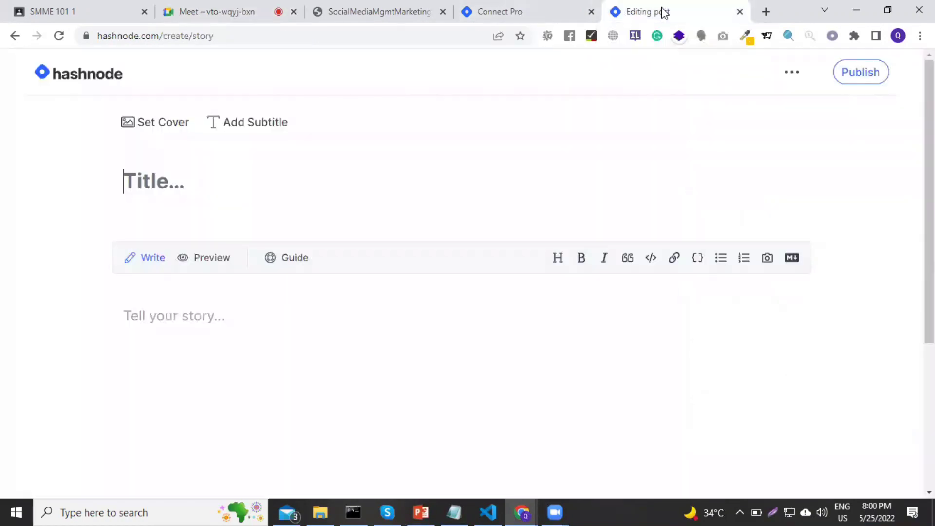
click(120, 171)
Step: Return to the Connect Pro blog's home page with the published article
click(529, 11)
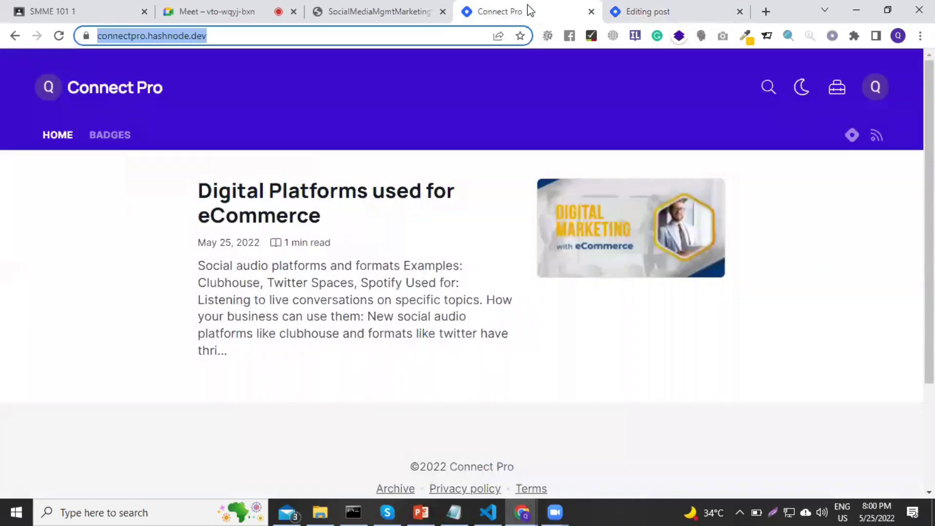
click(445, 92)
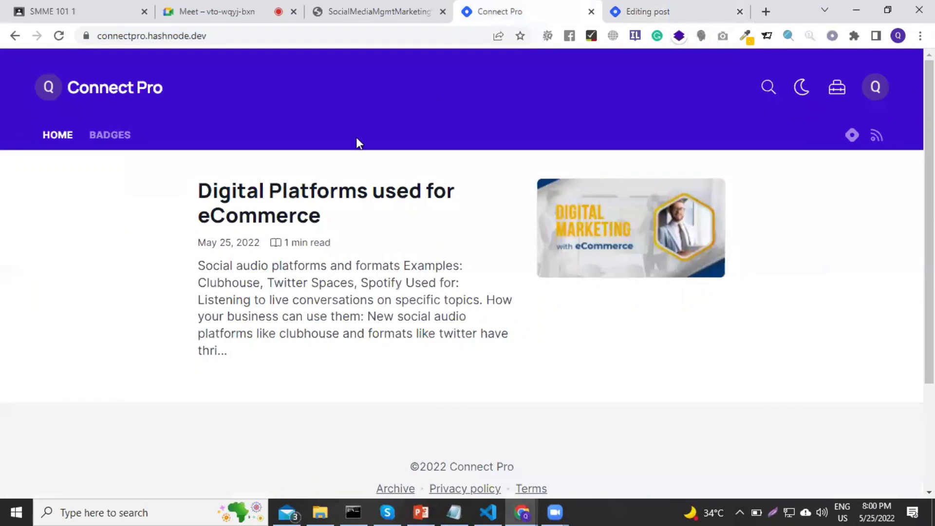
Step: Open the article "Digital Platforms used for eCommerce" from the blog's home page and look through its page source
click(298, 200)
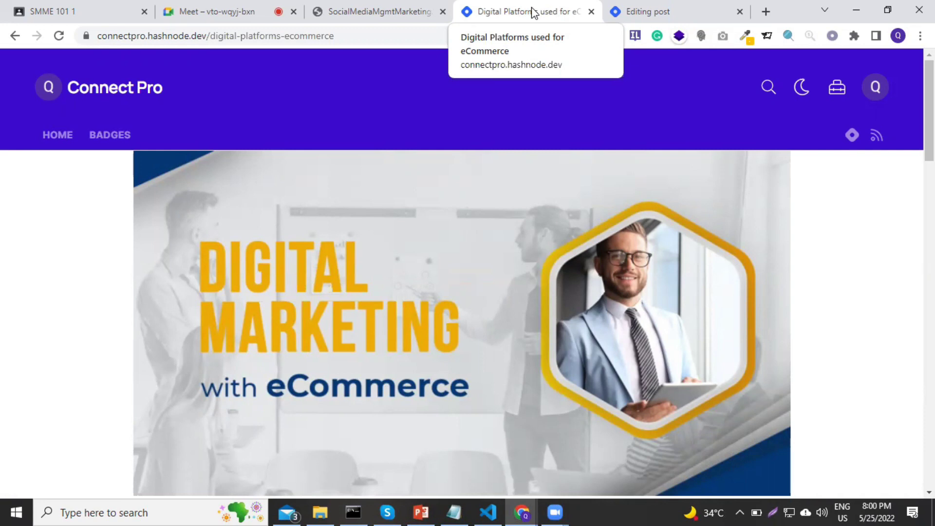
right_click(53, 179)
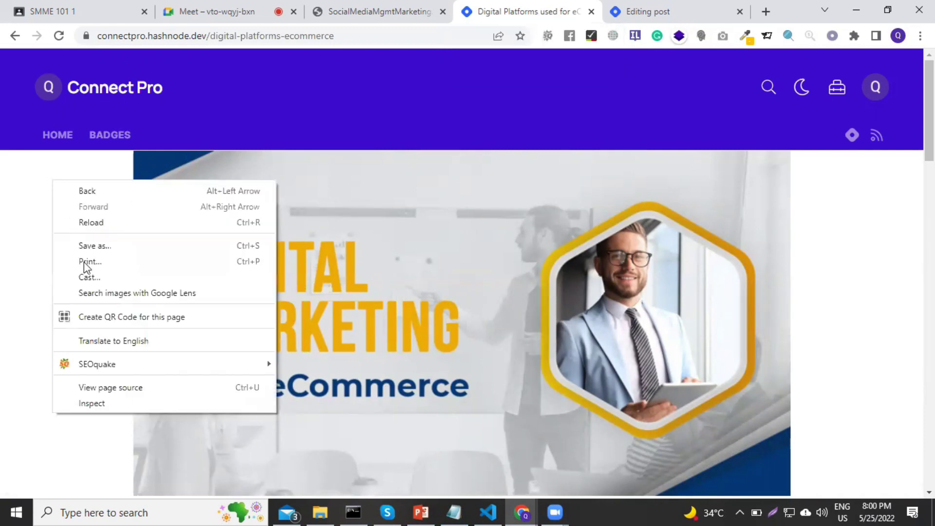
click(110, 388)
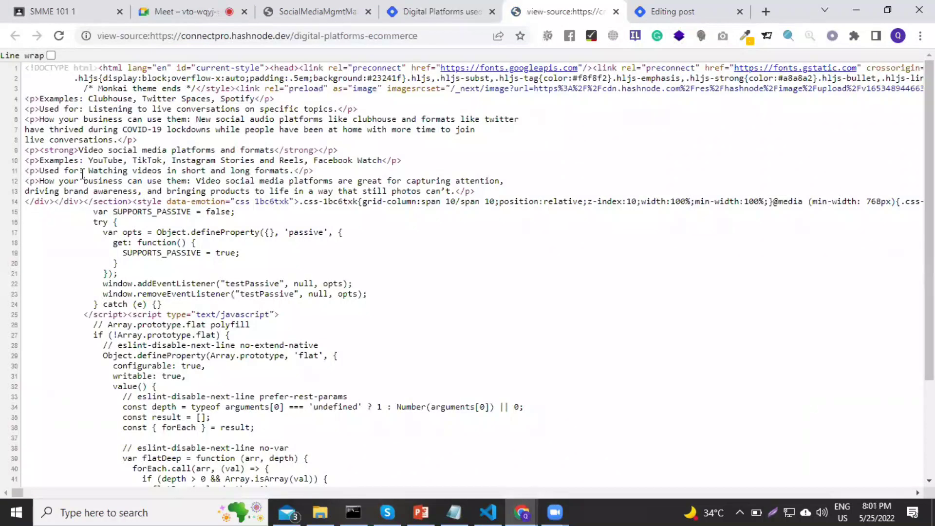
scroll(107, 161, down, 2)
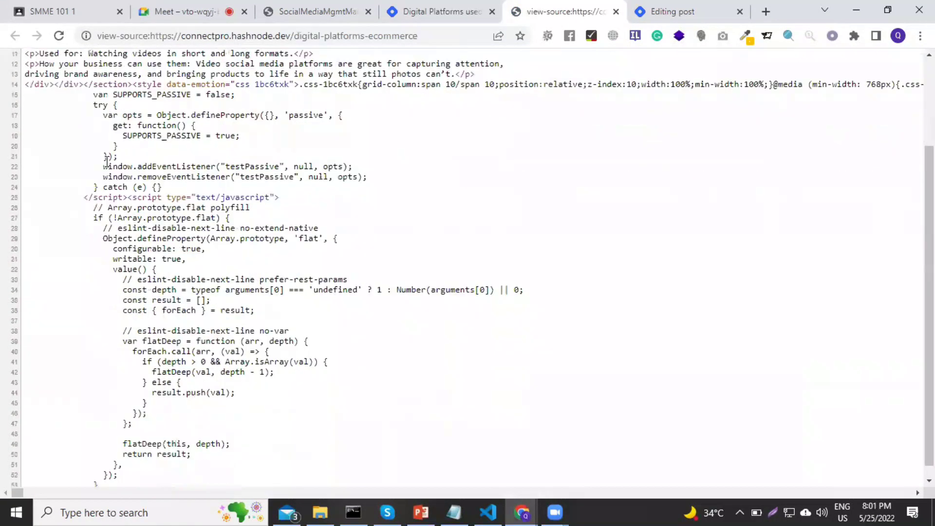
scroll(106, 161, up, 3)
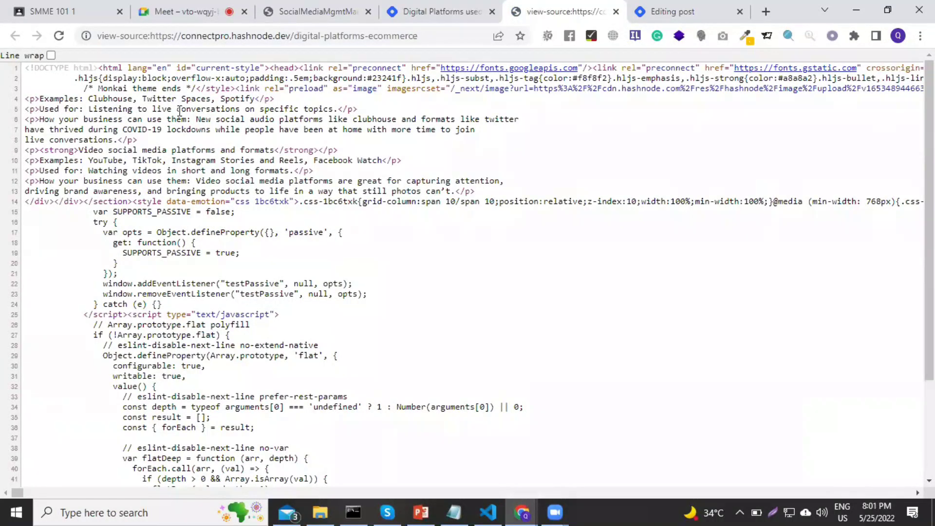
scroll(181, 146, down, 2)
scroll(183, 159, up, 2)
Step: Search the page source for "description" and highlight the content of the article's meta description, closing the source when finished
key(ctrl+f)
text(des)
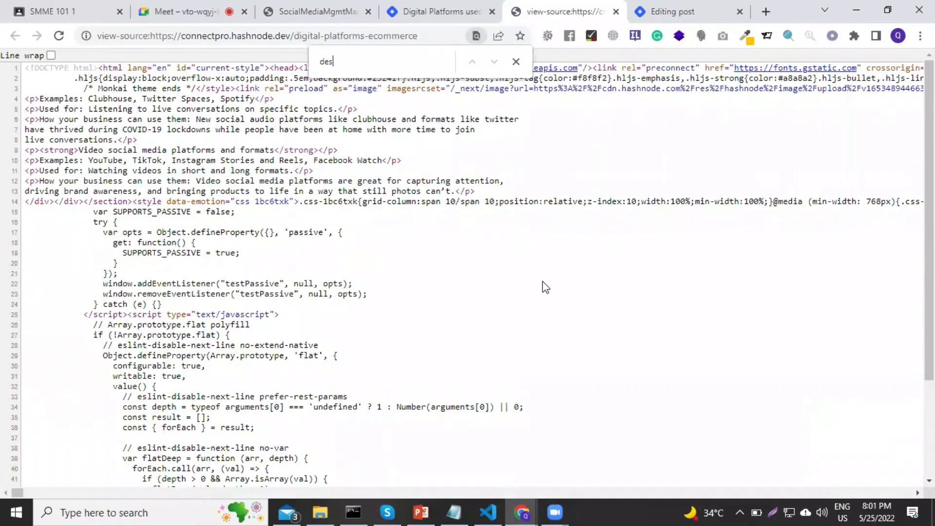
text(cription)
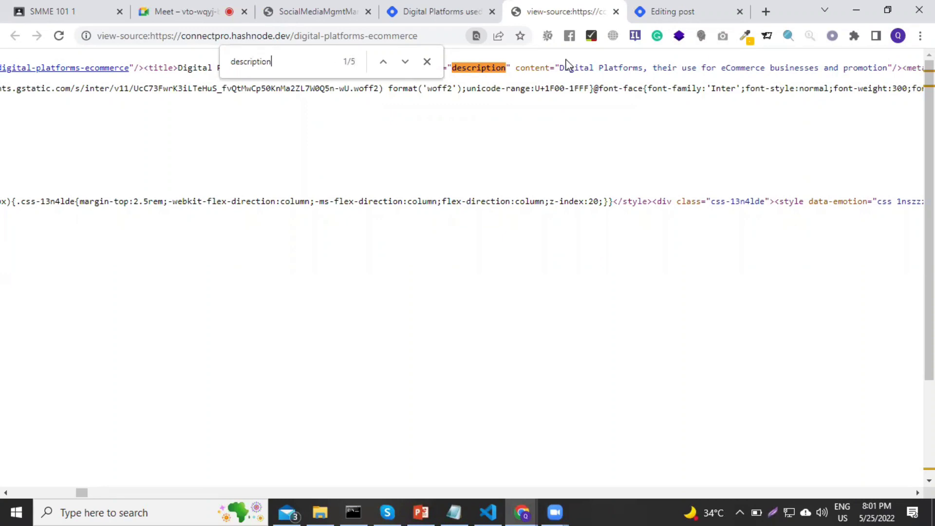
drag(559, 68, 905, 66)
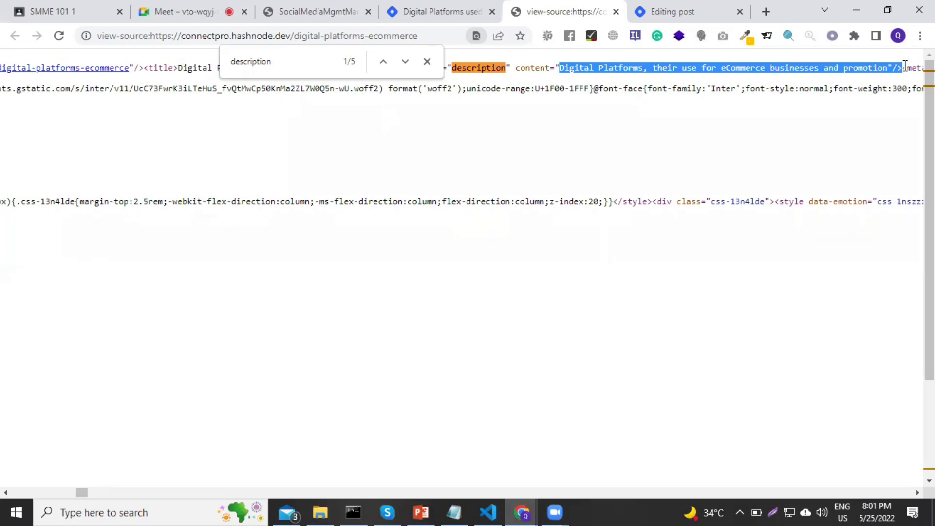
click(490, 337)
click(427, 61)
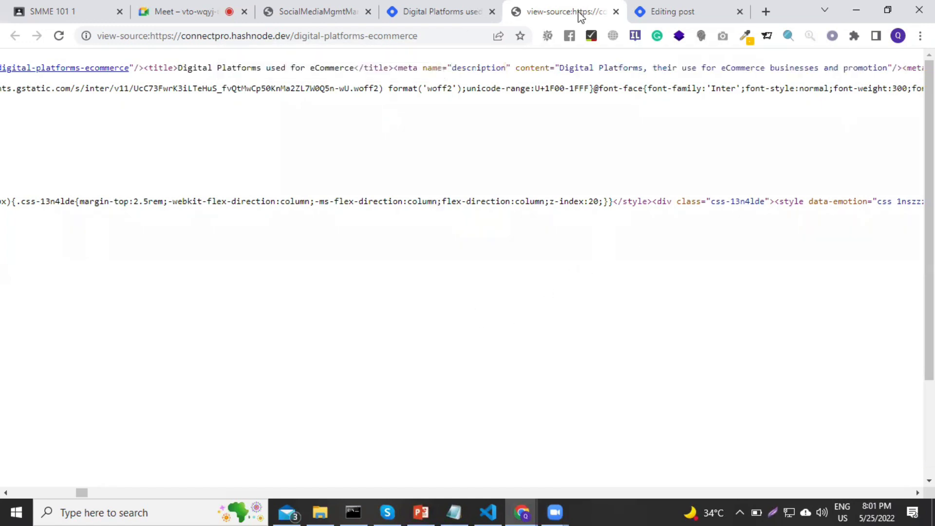
click(616, 12)
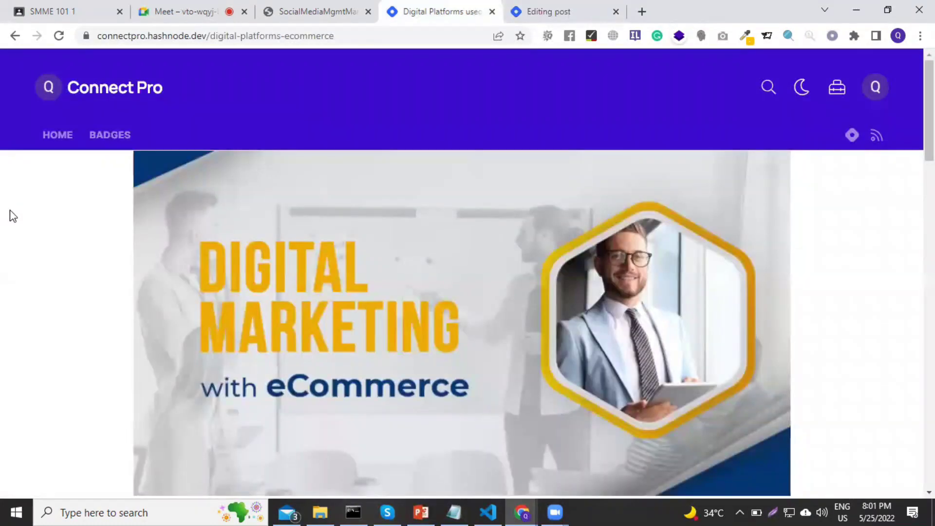
Step: Reopen the article's page source and locate the meta description again using the same "description" search
right_click(32, 221)
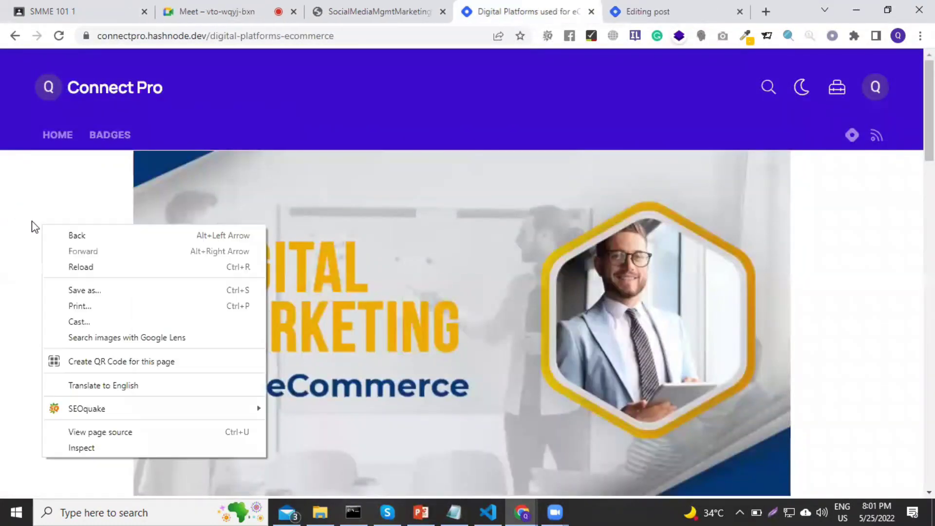
click(89, 434)
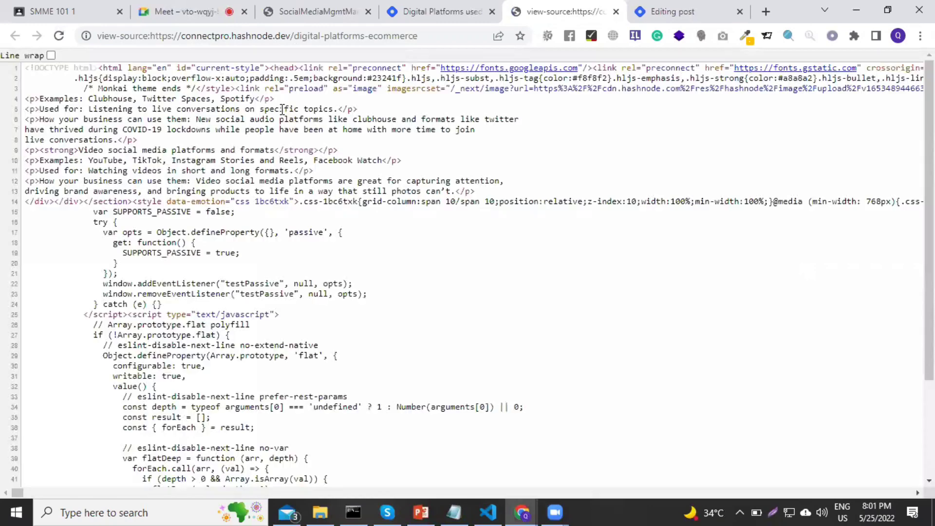
key(ctrl+f)
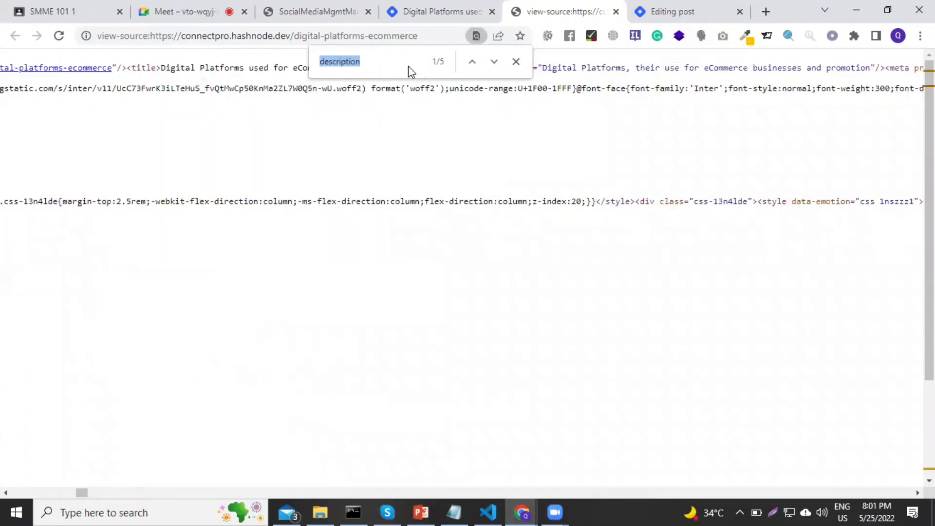
click(515, 62)
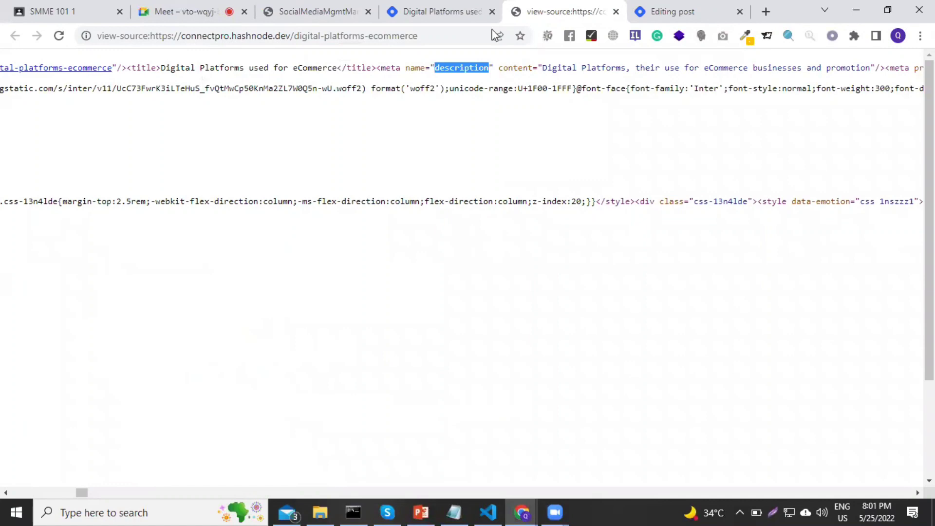
click(616, 11)
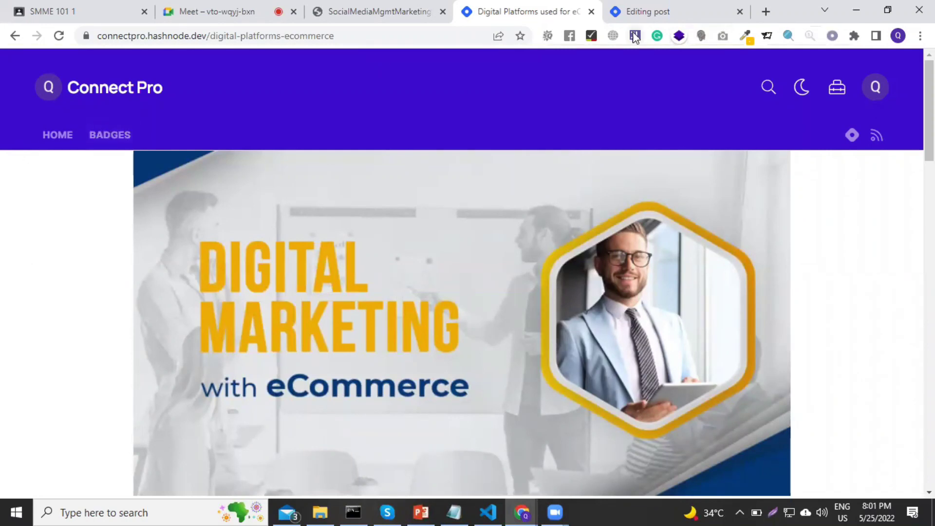
Step: Review the blank article's tag, SEO and scheduling options in the publish settings and check the in-call messages in Google Meet
click(659, 6)
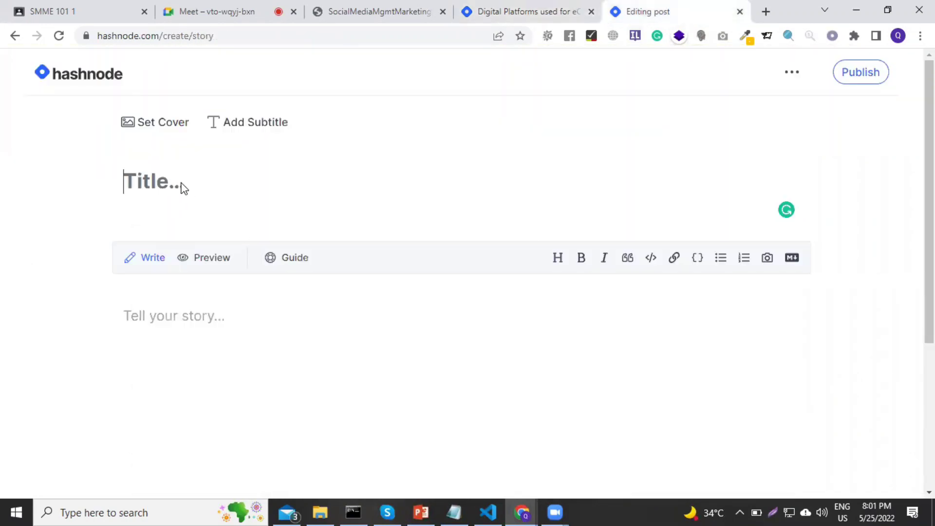
click(204, 316)
click(855, 80)
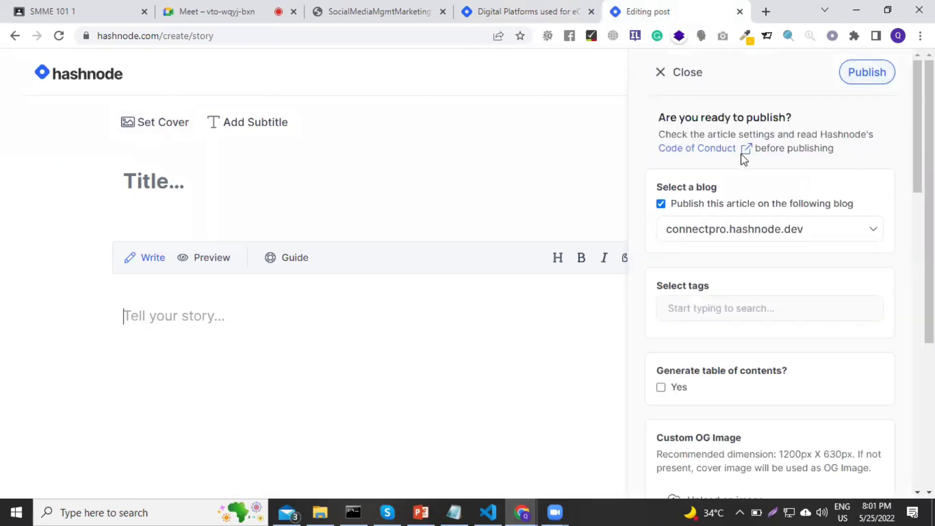
scroll(735, 336, down, 3)
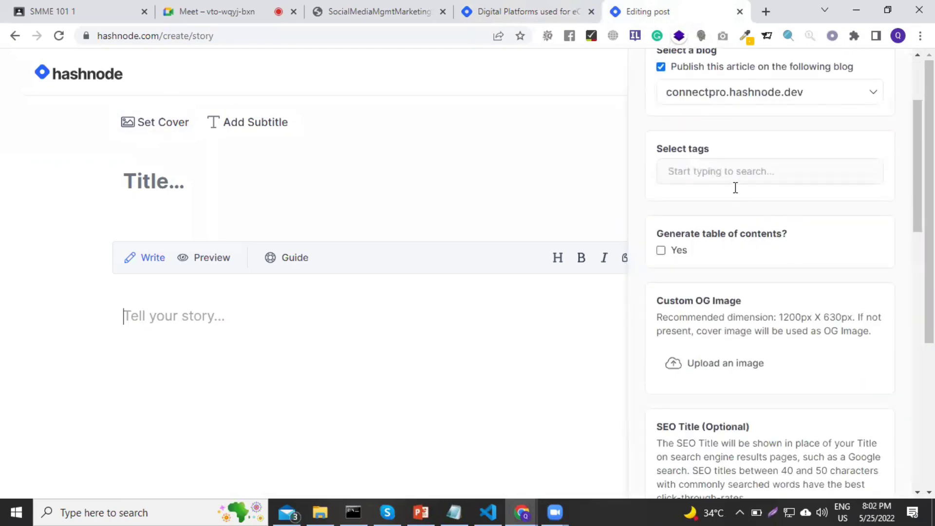
click(733, 169)
scroll(735, 192, down, 7)
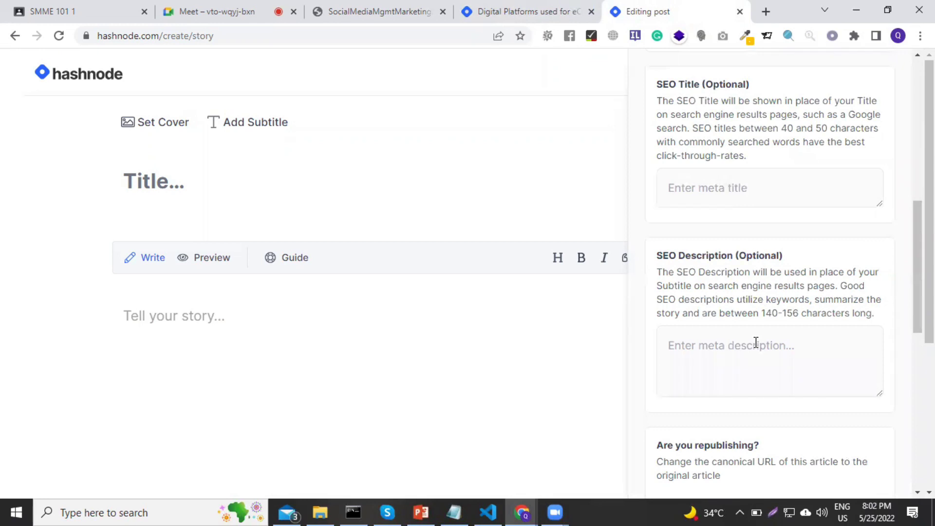
scroll(756, 343, down, 7)
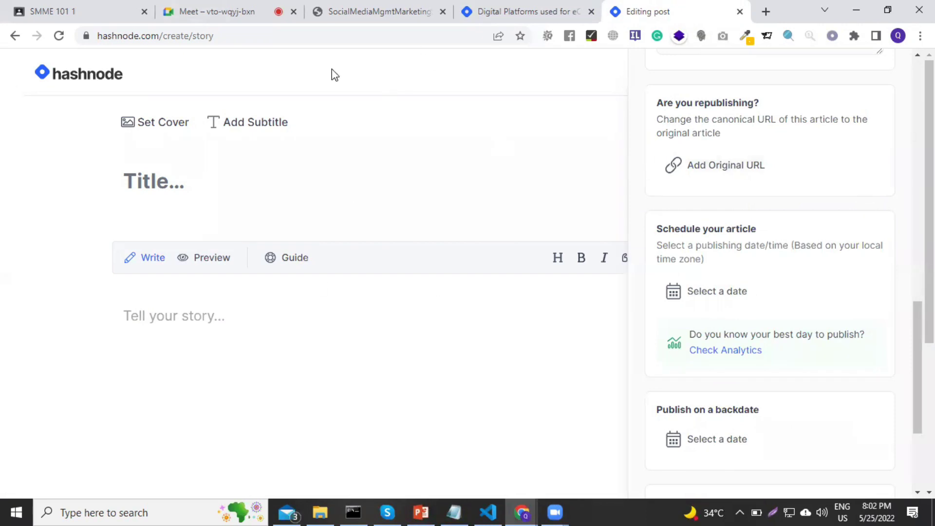
scroll(901, 195, up, 15)
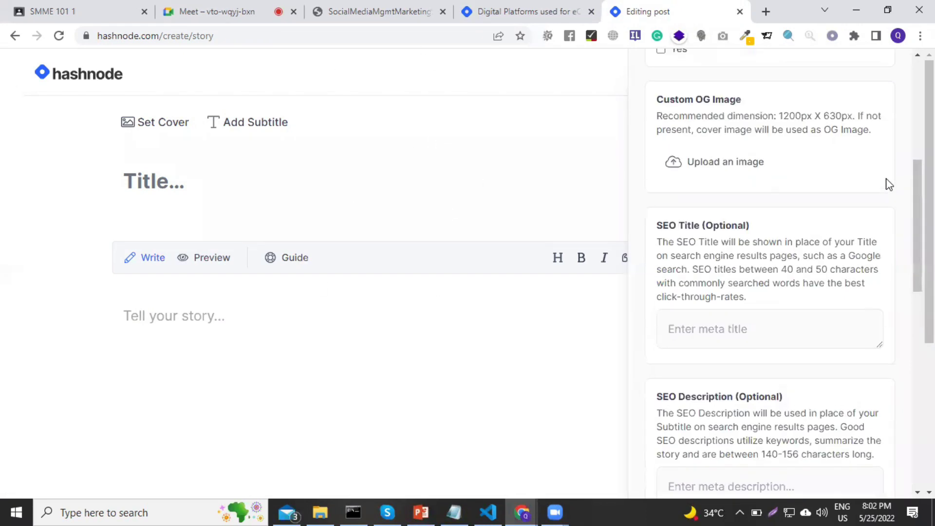
click(670, 77)
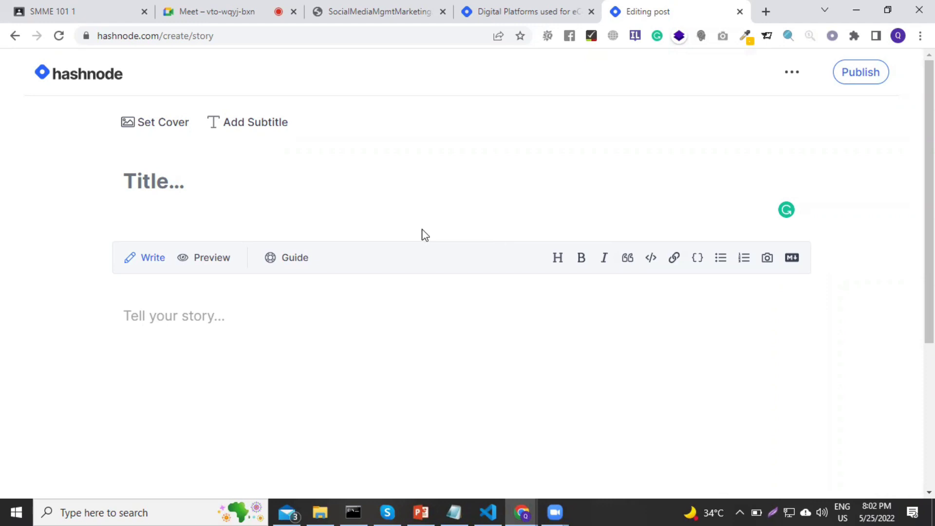
click(544, 9)
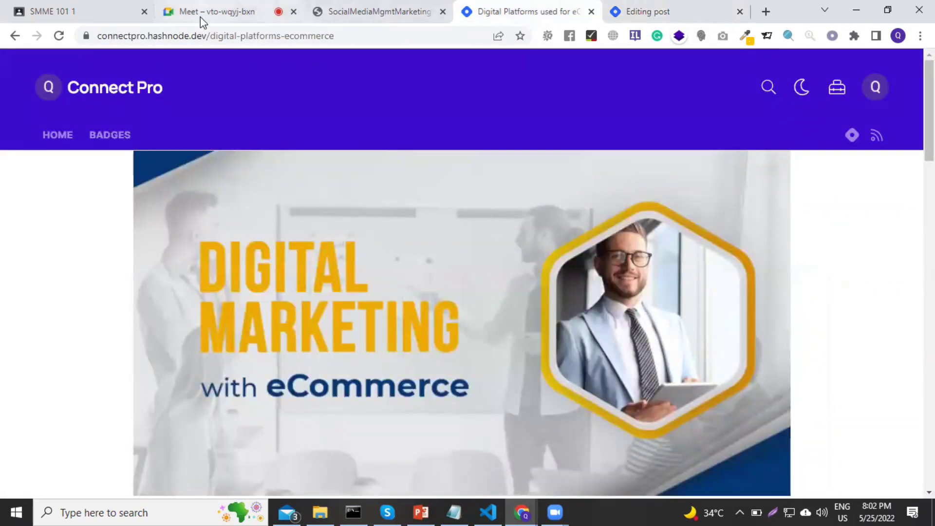
click(221, 13)
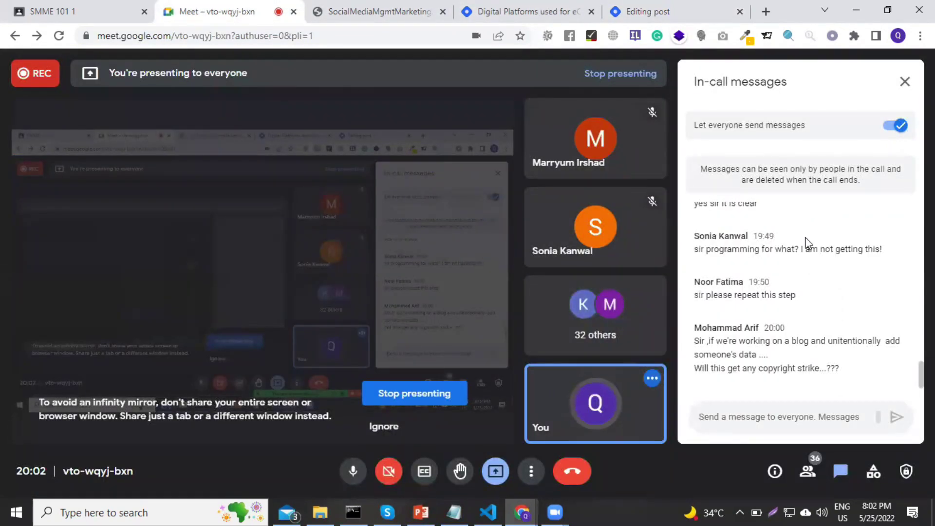
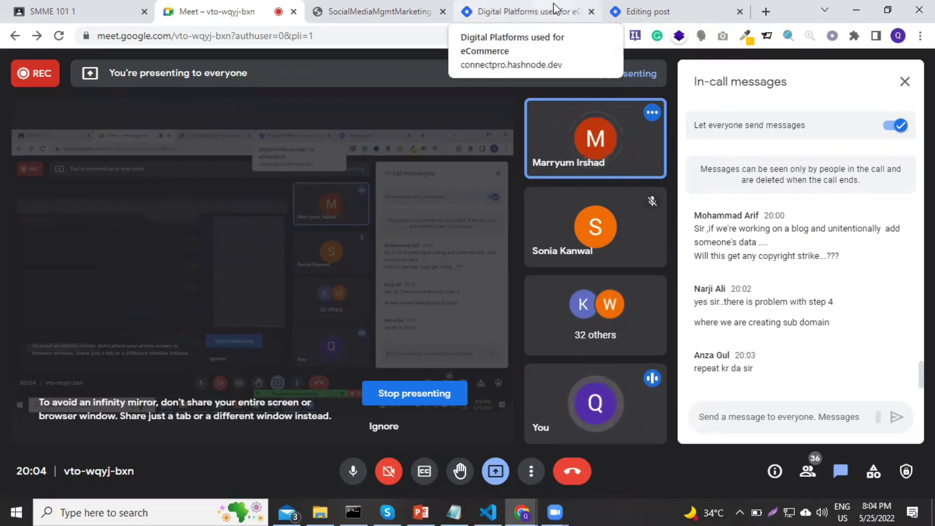
Step: Examine the blog selection and tag search in the blank article's publish settings and return to the Google Meet call's messages
click(675, 11)
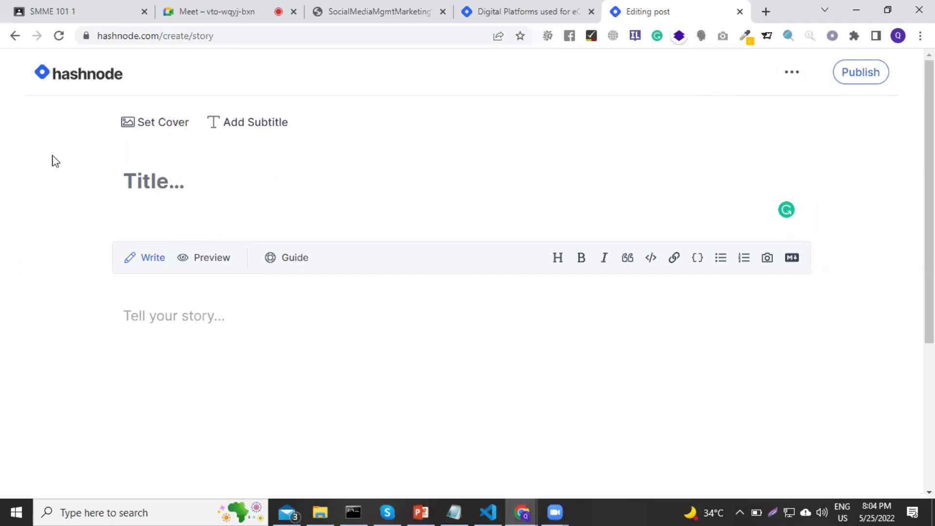
click(150, 174)
click(167, 308)
click(836, 74)
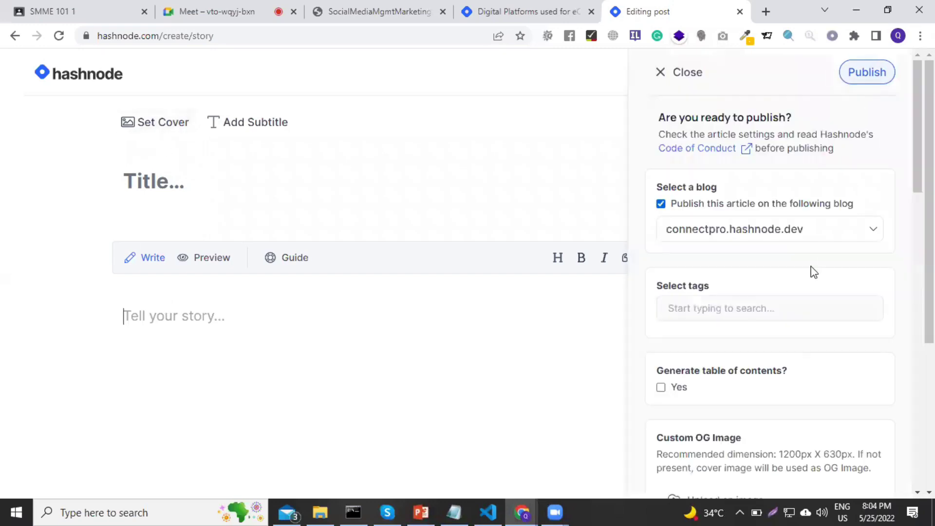
scroll(720, 238, down, 1)
click(695, 238)
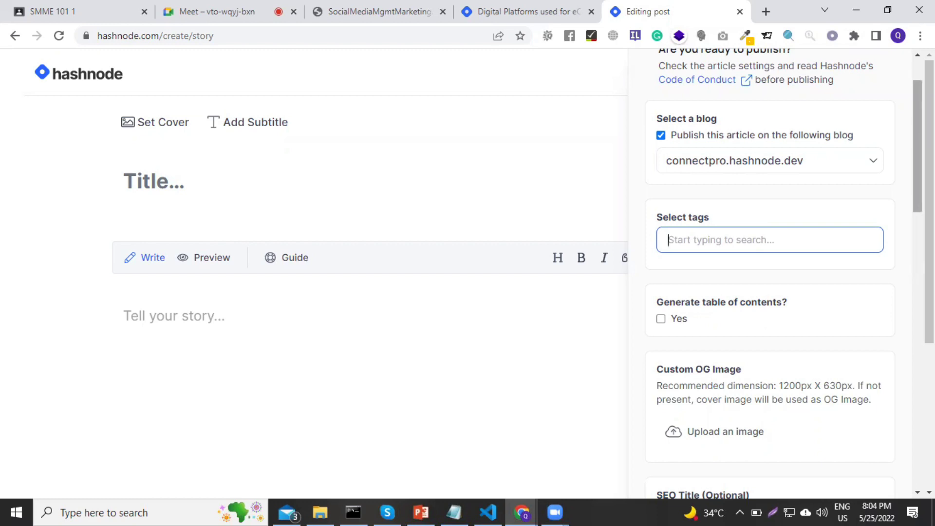
click(720, 163)
click(720, 178)
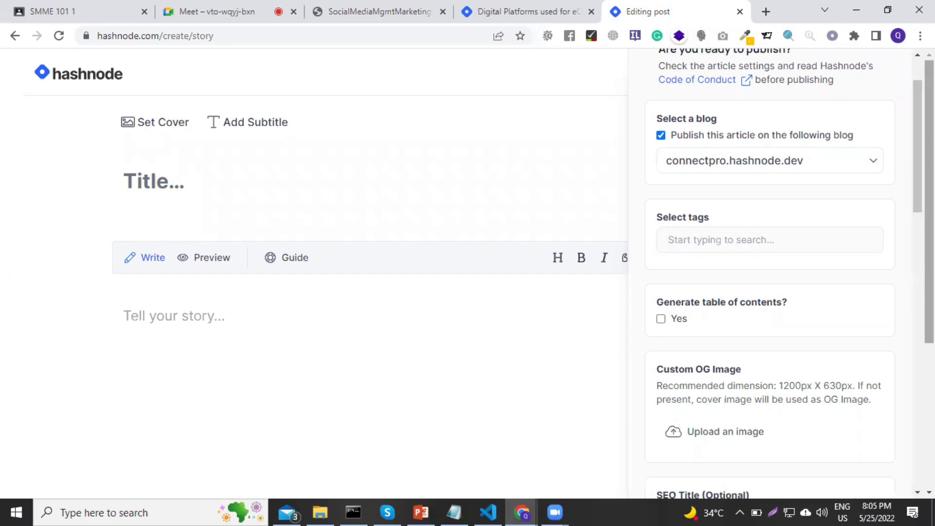
click(244, 8)
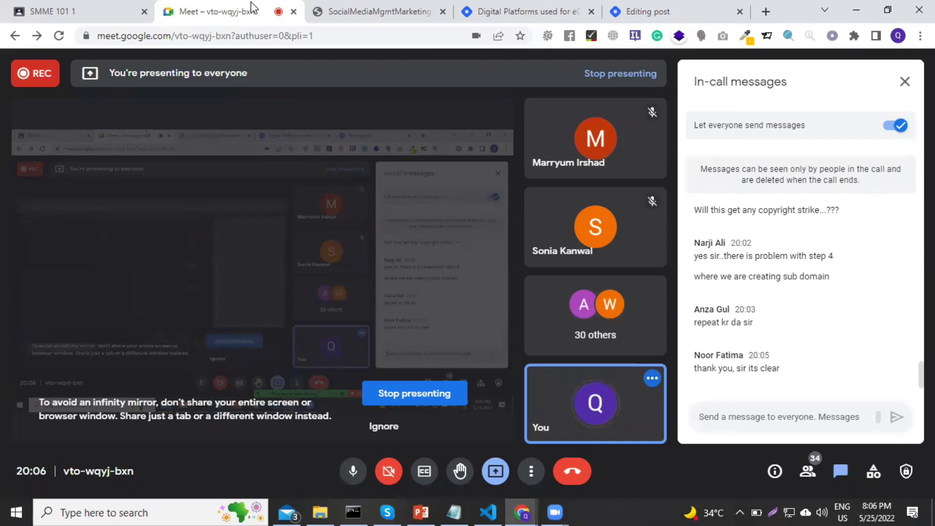
mouse_move(330, 237)
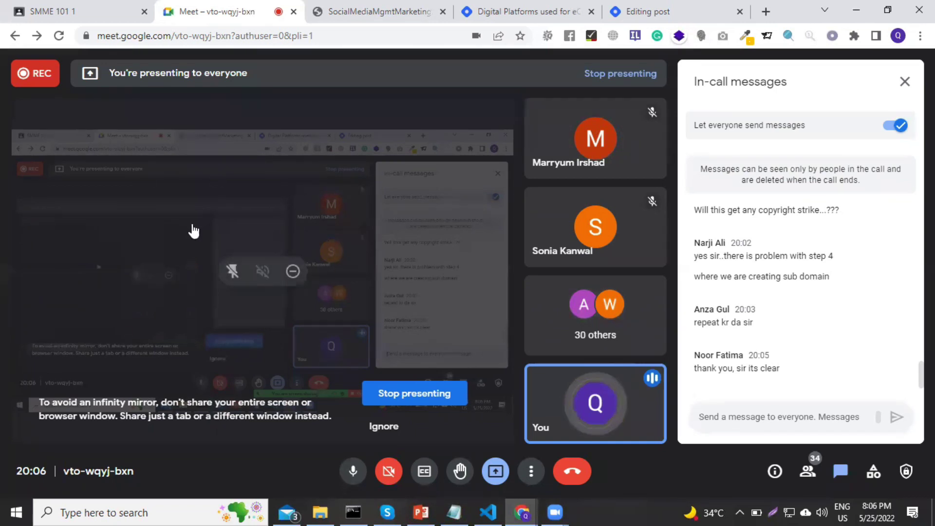